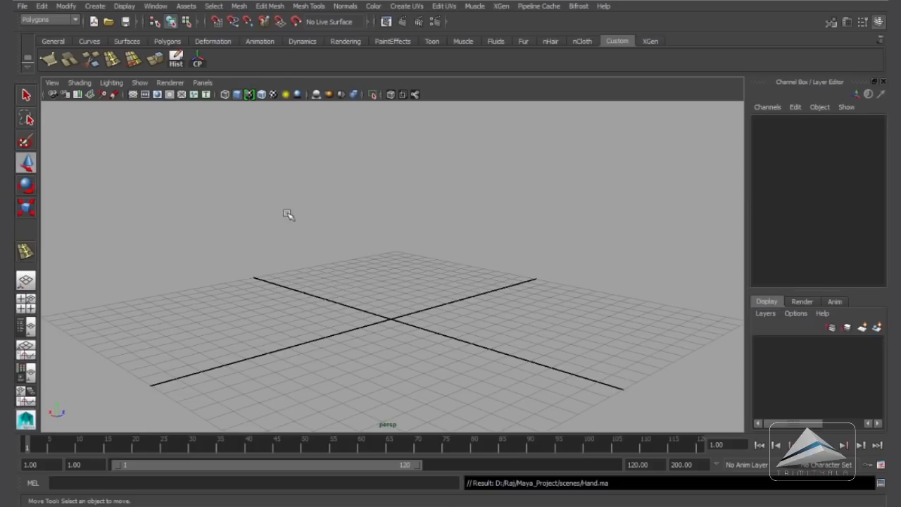
Step: Create a polygon cube at the origin and show its creation settings
left_click(169, 40)
left_click(71, 60)
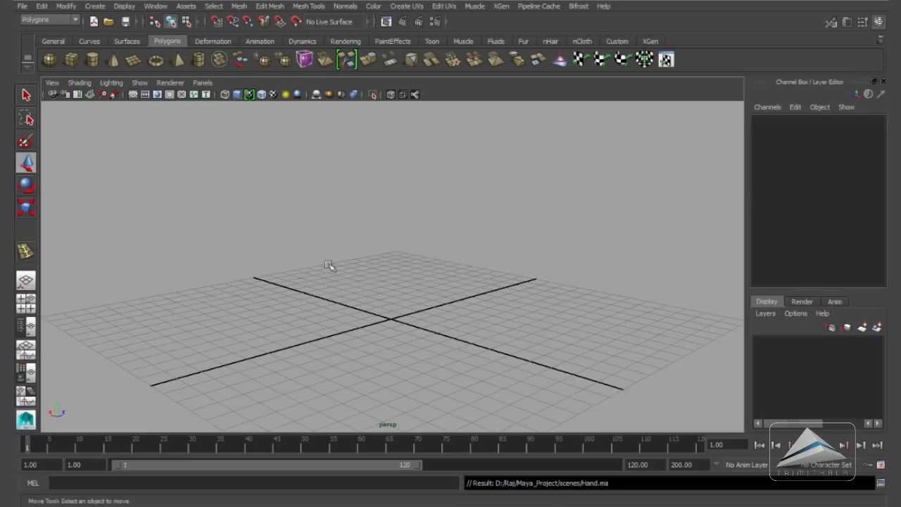
left_click_drag(443, 312, 633, 316, "alt")
left_click(777, 258)
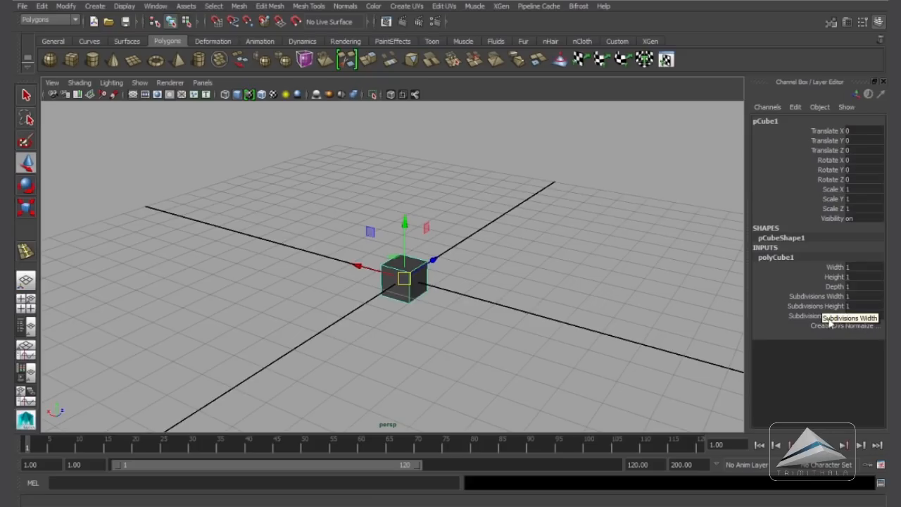
Step: Scale the cube into a flat palm block of about 5.429 × 1.546 × 4.243 in X, Y and Z
key("r")
left_click_drag(542, 309, 505, 313, "alt")
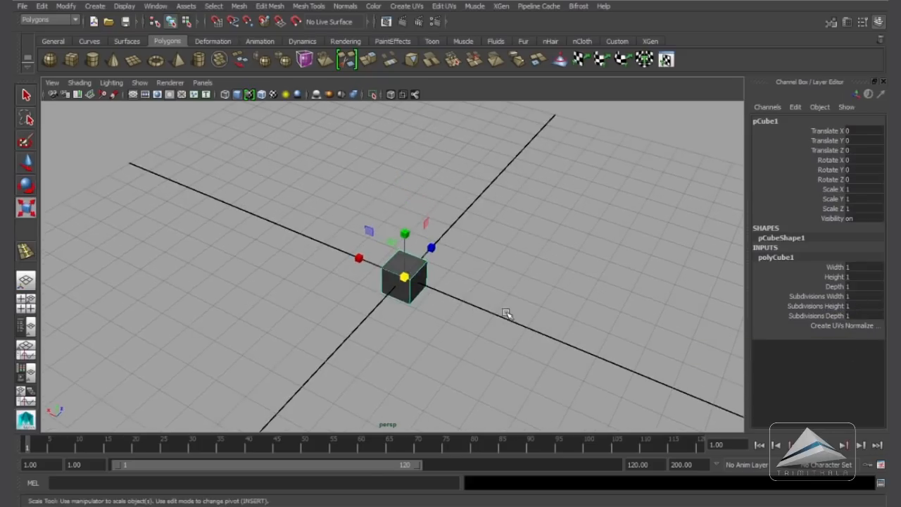
left_click_drag(404, 277, 479, 284)
left_click_drag(402, 232, 403, 261)
left_click_drag(483, 288, 422, 296, "alt")
left_click_drag(349, 269, 334, 273)
left_click_drag(429, 283, 359, 232, "alt")
left_click_drag(396, 288, 487, 262, "alt")
Step: In the side view, make the block's wrist end taller and raise its vertices so the underside is level
key("space")
right_click_drag(351, 250, 307, 243)
left_click_drag(311, 218, 333, 336)
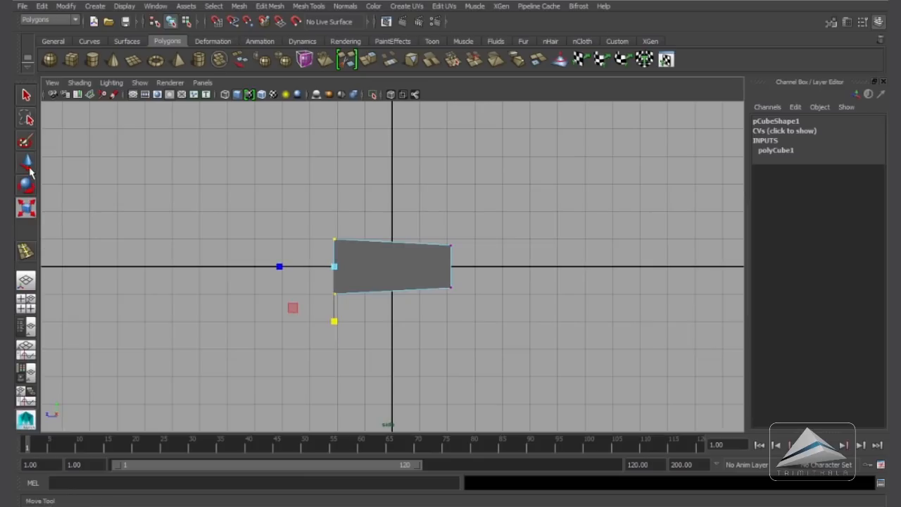
key("w")
left_click_drag(334, 211, 333, 202)
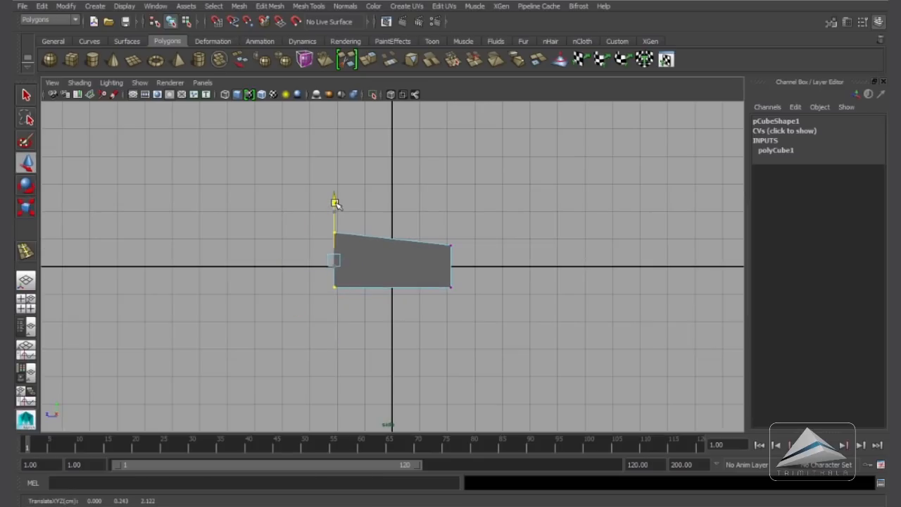
Step: Scale down the height of the block's opposite, finger-side end in the side view
left_click_drag(428, 224, 504, 399)
key("r")
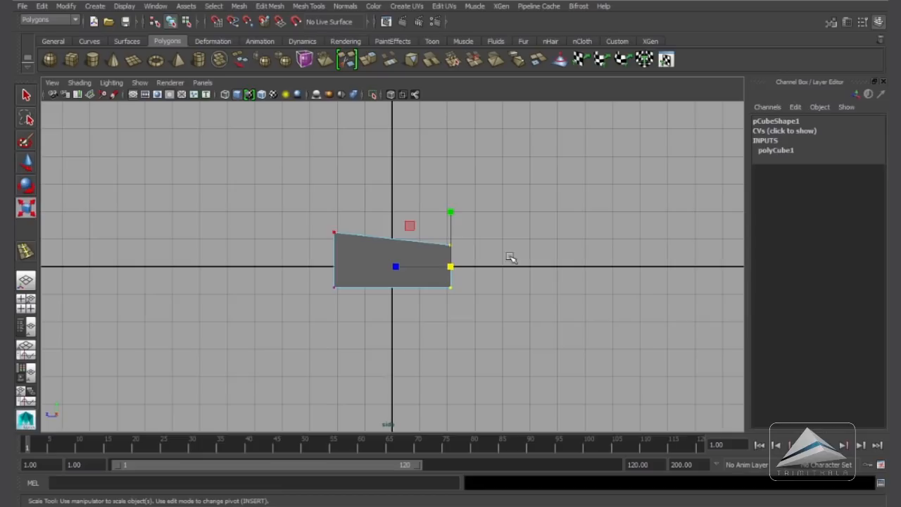
left_click_drag(453, 212, 453, 222)
Step: Rescale the whole block to about 3.646 in X and 5.109 in Z so it is longer than wide
key("space")
key("space")
left_click_drag(389, 256, 418, 271, "alt")
right_click_drag(377, 240, 428, 224)
left_click(410, 223)
left_click_drag(411, 223, 344, 278, "alt")
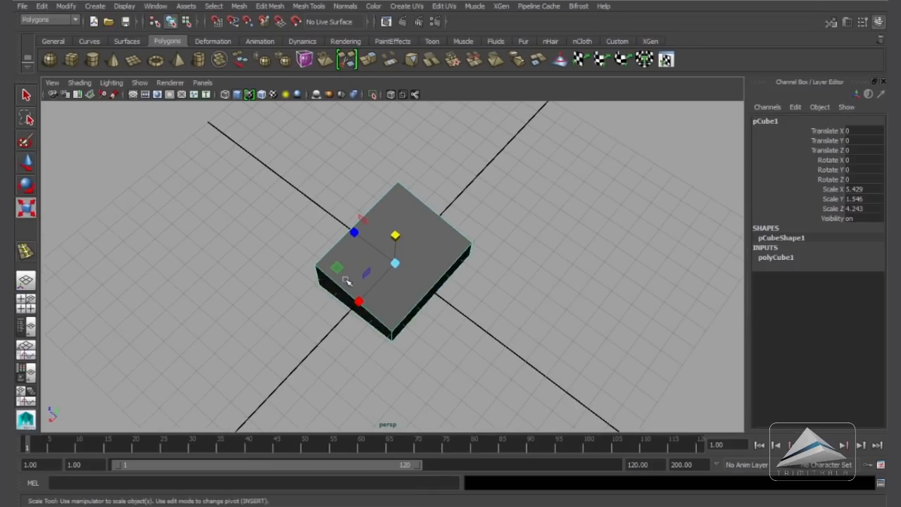
left_click_drag(356, 310, 376, 298)
left_click_drag(355, 233, 347, 227)
Step: In the top view, narrow the palm's wrist end and widen its finger end, finishing back in object mode in perspective
left_click_drag(424, 272, 493, 346, "alt")
key("space")
left_click(432, 344)
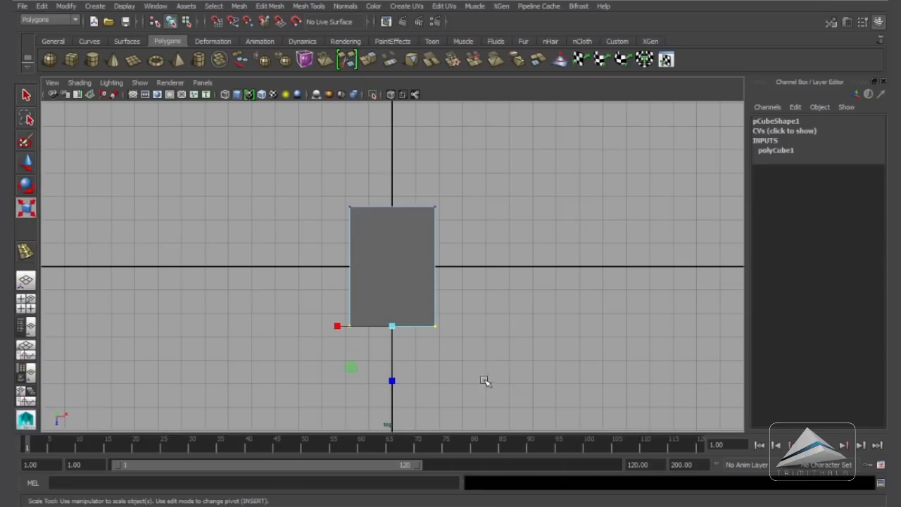
left_click_drag(335, 327, 342, 323)
left_click_drag(335, 181, 491, 229)
left_click_drag(335, 208, 322, 209)
key("space")
left_click_drag(422, 284, 471, 249)
left_click(413, 251)
right_click_drag(471, 249, 536, 315, "alt")
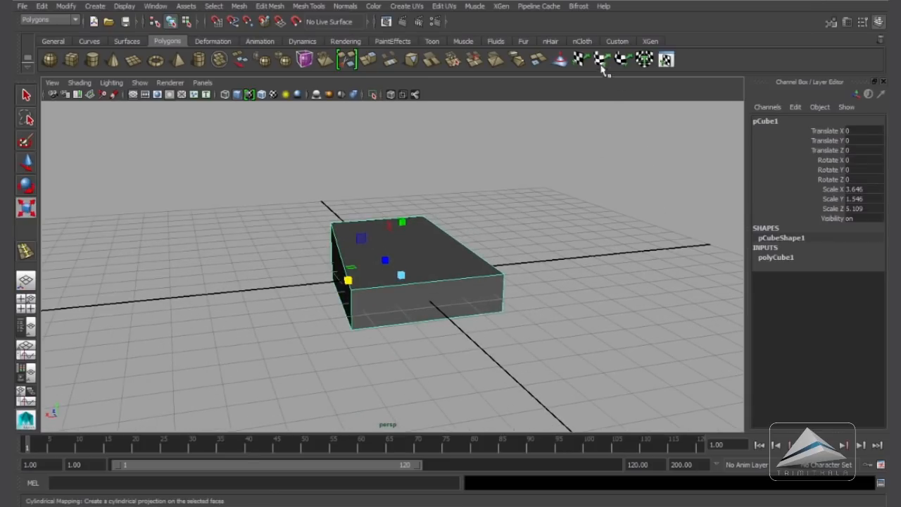
Step: Insert three evenly spaced lengthwise edge loops across the palm block
left_click(611, 43)
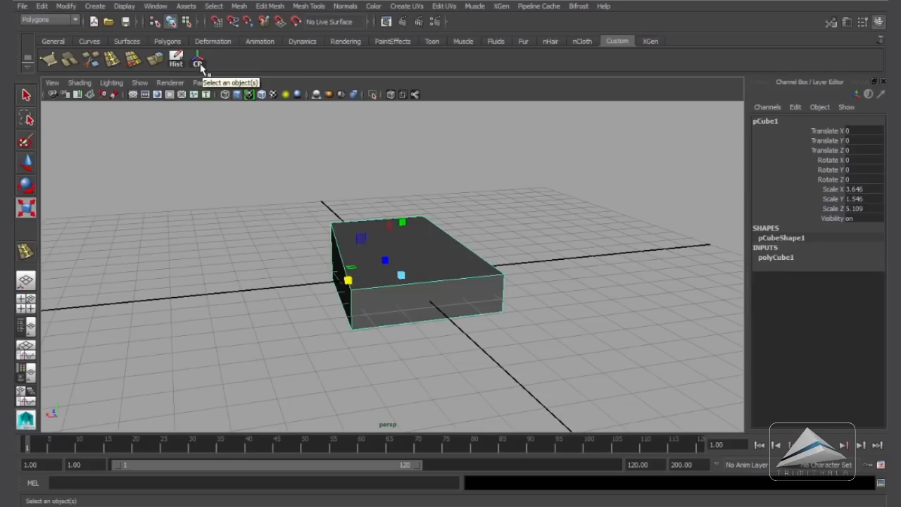
left_click_drag(473, 296, 456, 279, "alt")
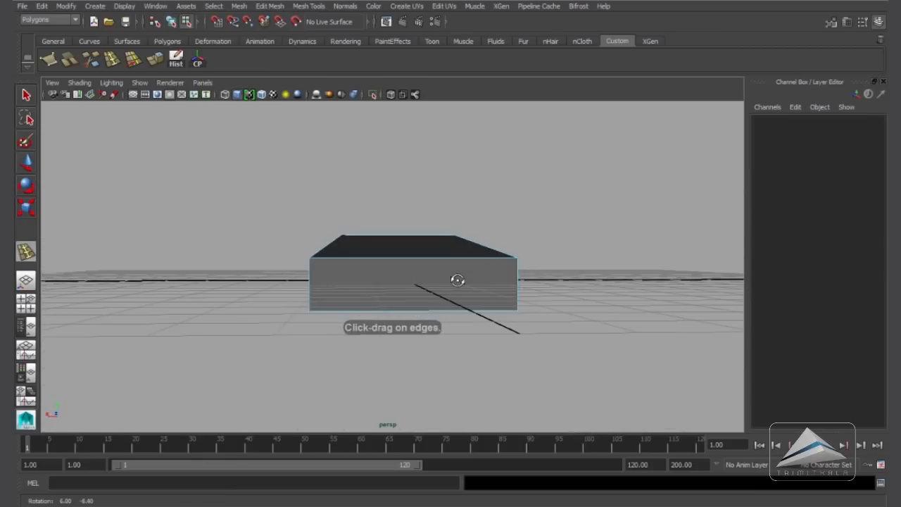
right_click_drag(455, 284, 501, 303, "alt")
left_click_drag(363, 254, 358, 262)
left_click_drag(416, 264, 420, 261)
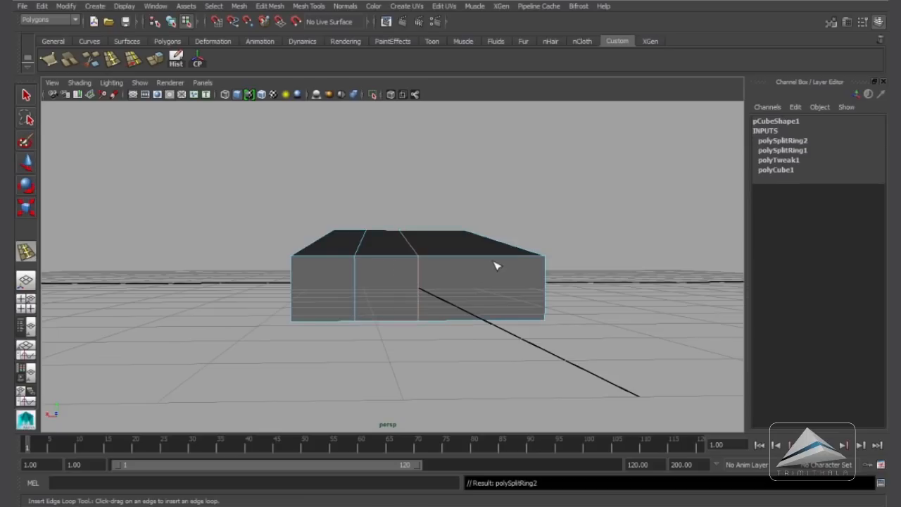
left_click_drag(490, 261, 490, 261)
Step: In the top view, pull the outer vertices of the finger end back toward the wrist to form a curved knuckle line
key("space")
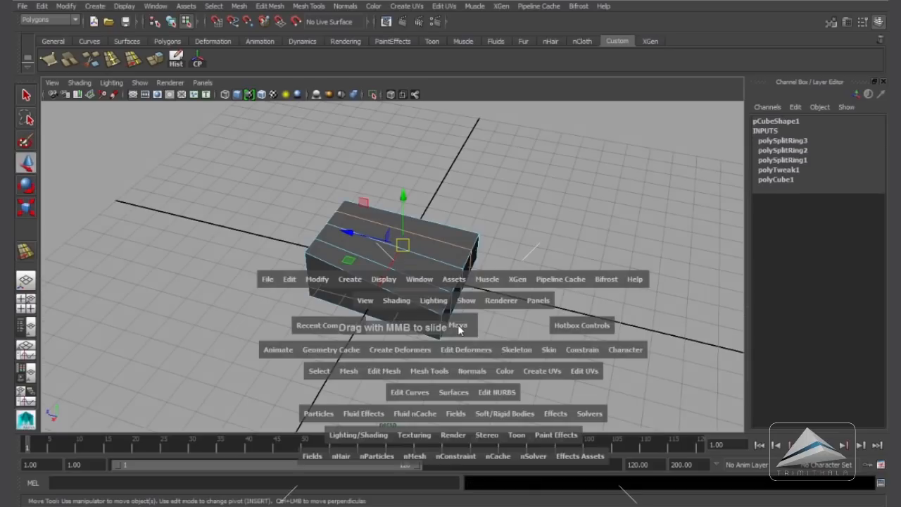
left_click_drag(432, 309, 415, 331)
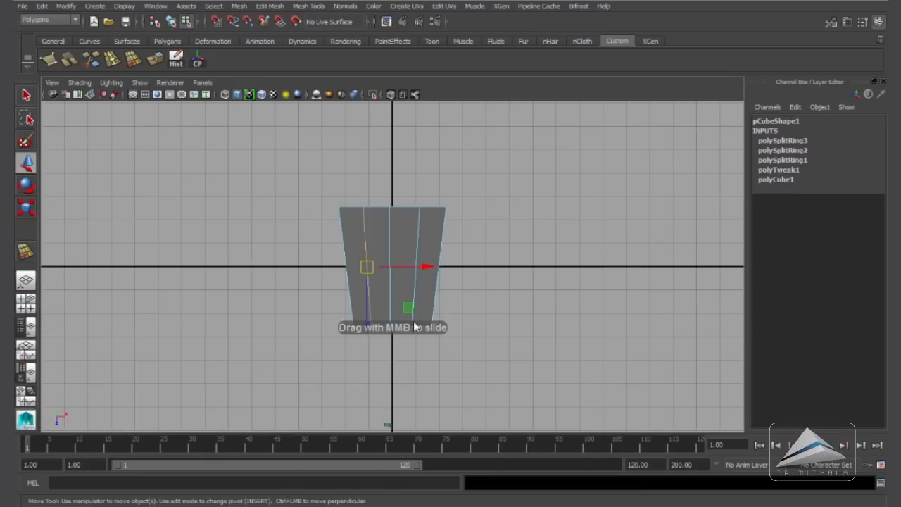
middle_click_drag(482, 260, 484, 269, "alt")
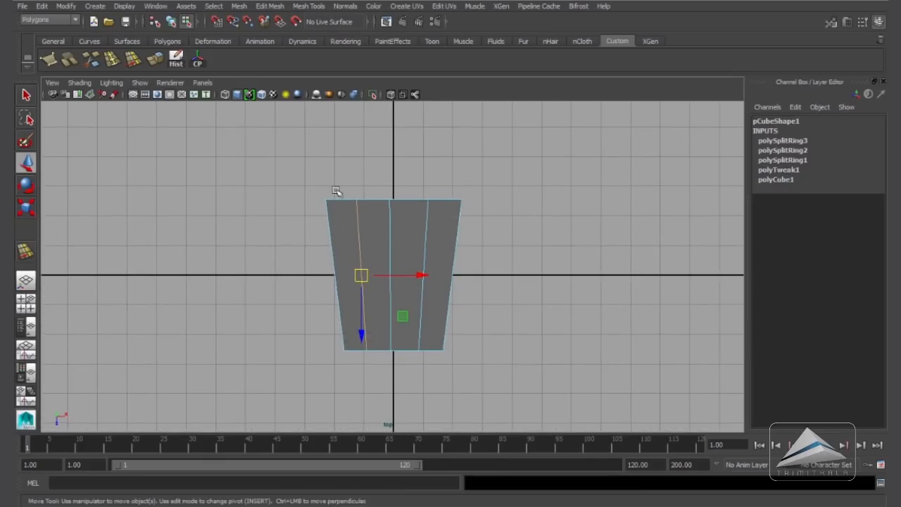
right_click_drag(429, 217, 376, 218)
left_click_drag(439, 181, 499, 207)
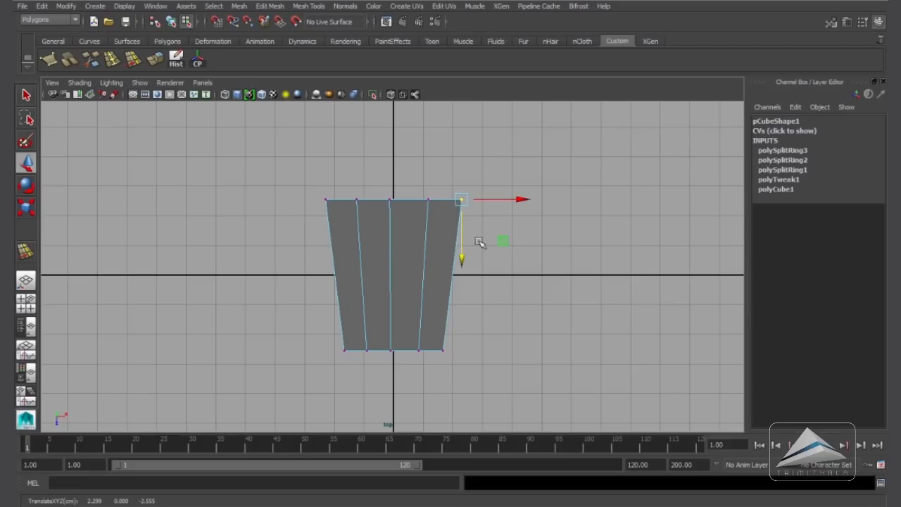
left_click_drag(463, 257, 462, 273)
left_click_drag(284, 182, 349, 211)
left_click_drag(340, 259, 342, 270)
left_click_drag(299, 195, 326, 214)
left_click_drag(326, 271, 327, 290)
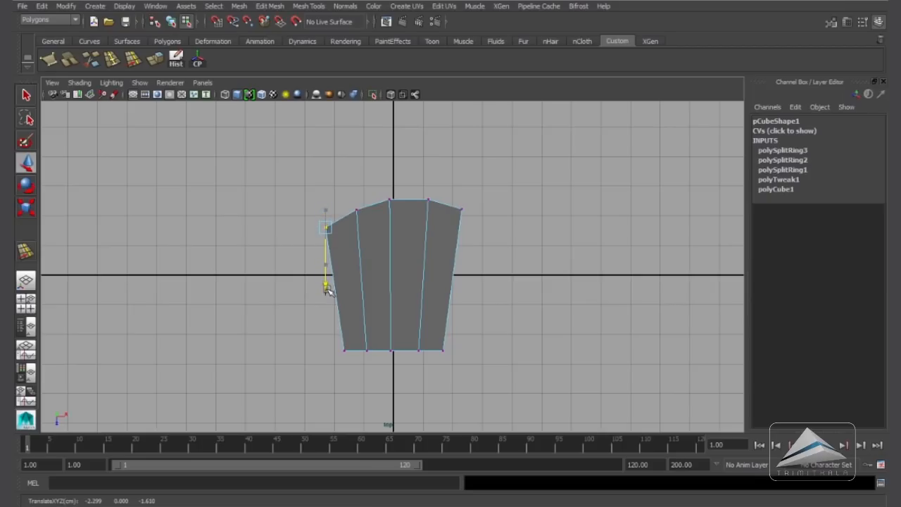
Step: Select the three lengthwise edge loops of the palm and raise them slightly to arch the block
key("space")
left_click_drag(378, 294, 266, 228)
left_click_drag(391, 250, 395, 299, "alt")
key("space")
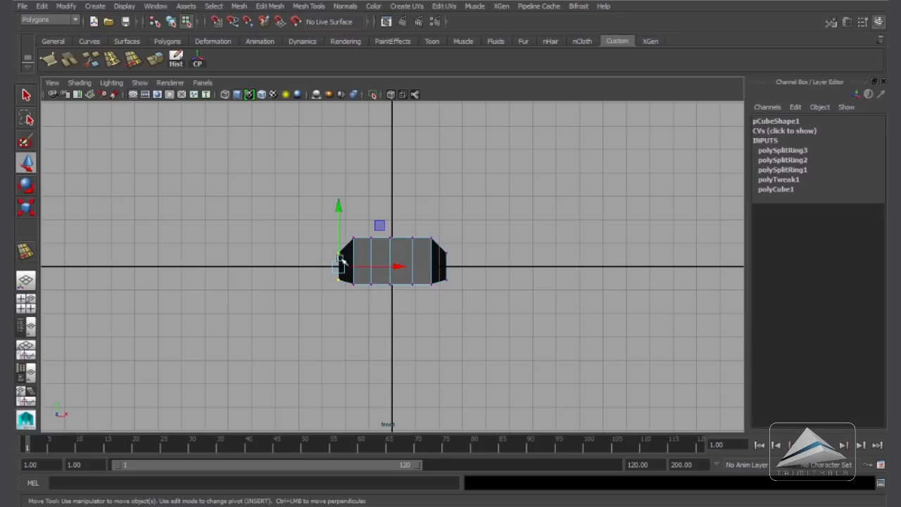
key("space")
left_click_drag(500, 277, 377, 265)
right_click_drag(365, 264, 372, 196)
double_click(361, 261)
double_click(403, 261, "shift")
double_click(432, 255, "shift")
left_click_drag(457, 270, 474, 255, "alt")
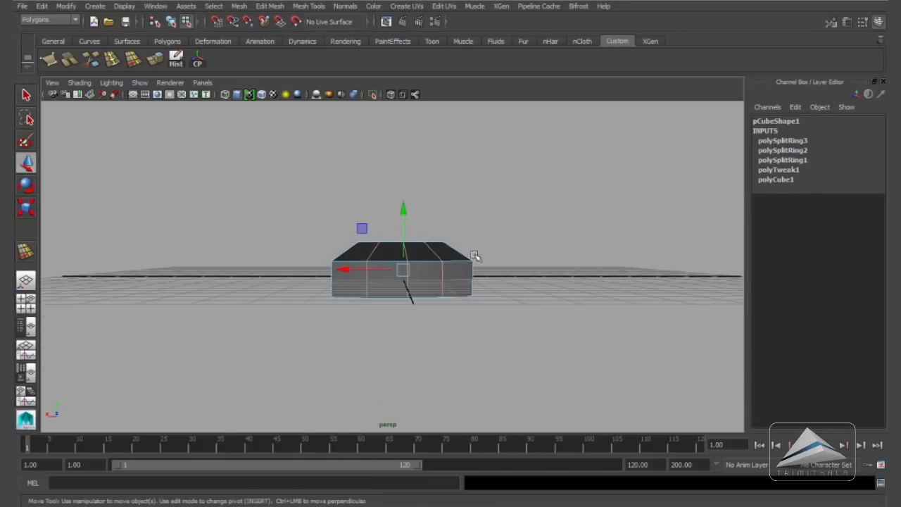
left_click_drag(404, 208, 406, 199)
Step: Raise the palm's centre edge loop a little above the neighbouring loops
left_click(486, 228)
double_click(404, 247)
left_click_drag(425, 265, 432, 294, "alt")
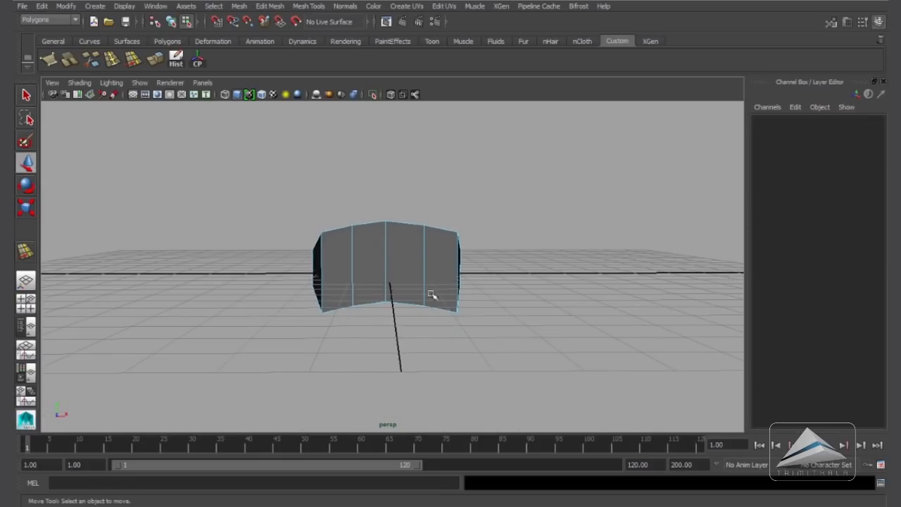
Step: Scale down the height of the two outer vertical edges at the palm's wrist end
right_click_drag(392, 242, 367, 243)
left_click(329, 276)
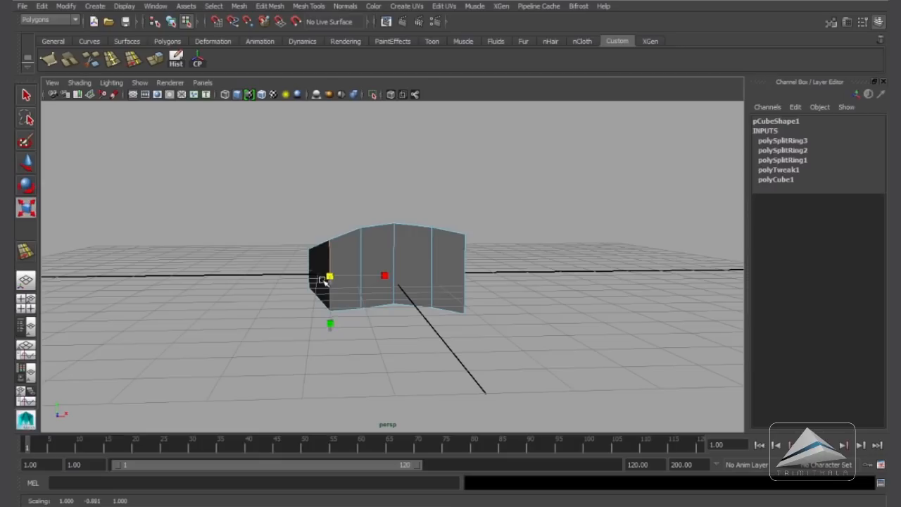
left_click(471, 296)
left_click_drag(503, 296, 447, 281, "alt")
left_click(456, 275)
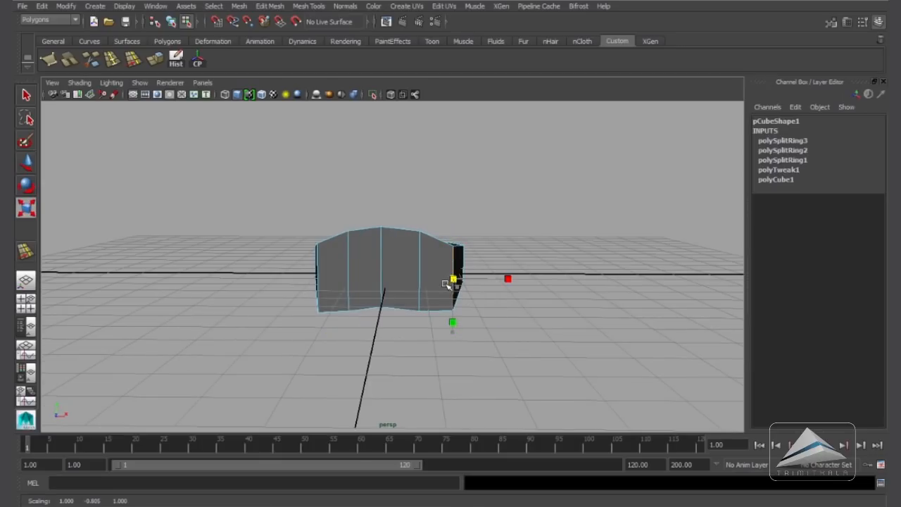
left_click(316, 276)
left_click_drag(320, 295, 458, 295, "alt")
Step: Scale the four wrist-end faces to about 0.963 of their width and slightly adjust their height
right_click_drag(429, 264, 428, 297)
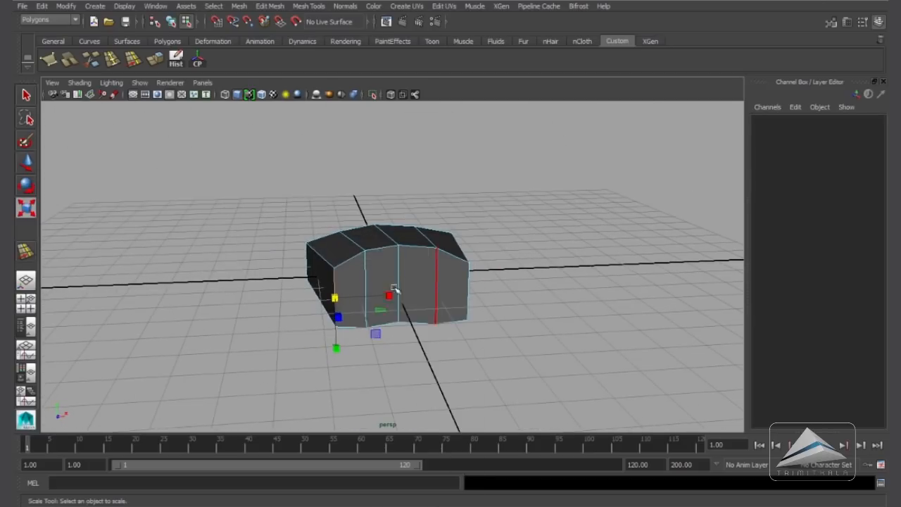
left_click(351, 296)
left_click(382, 288, "shift")
left_click(419, 281, "shift")
left_click(456, 285, "shift")
left_click_drag(542, 310, 517, 298, "alt")
left_click_drag(337, 279, 339, 281)
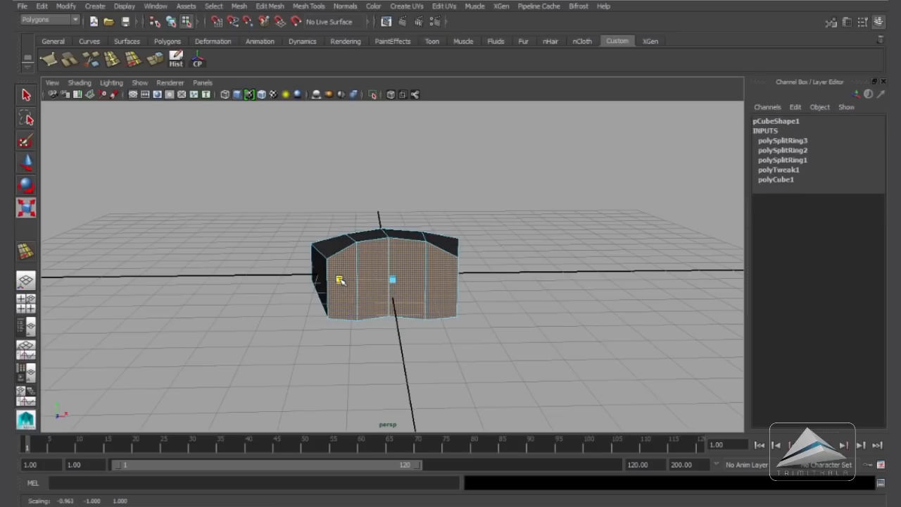
left_click_drag(394, 334, 395, 338)
left_click_drag(477, 298, 519, 339, "alt")
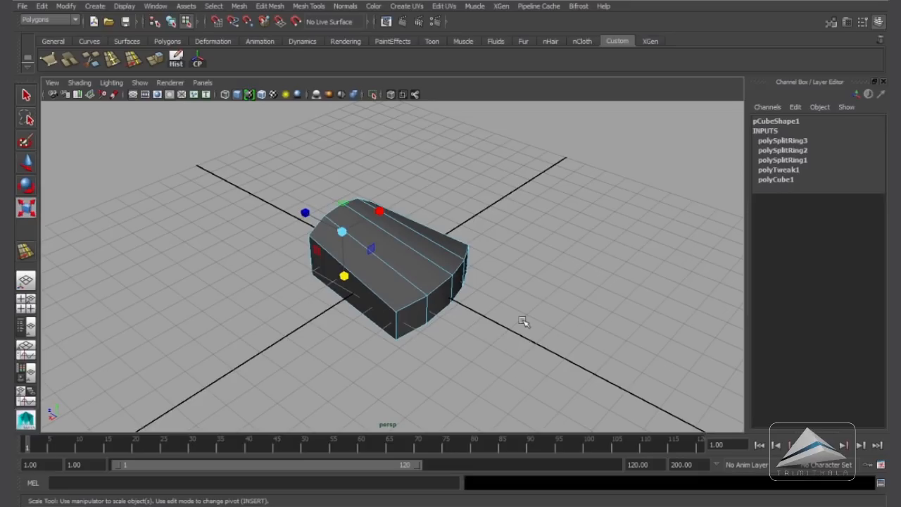
left_click_drag(522, 318, 464, 303, "alt")
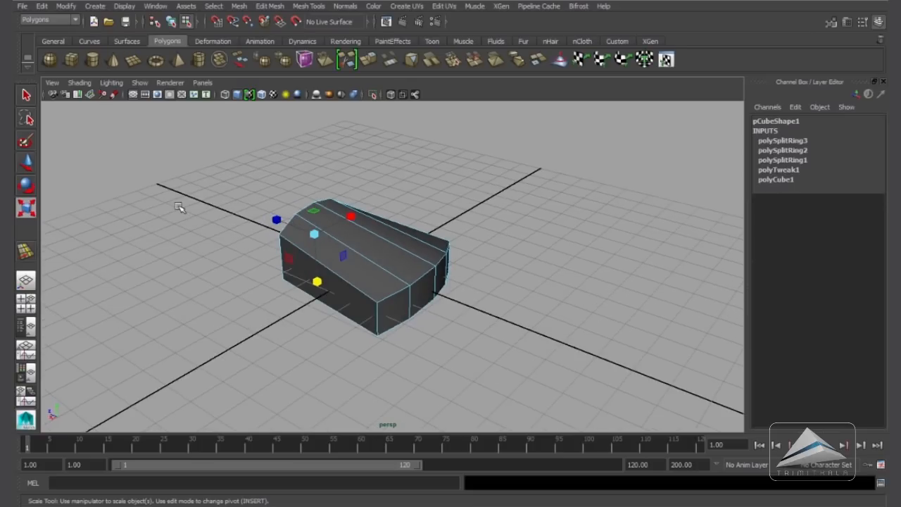
Step: Create a second polygon cube and move it to about -3.206 in Z, in front of the palm's finger end
left_click(72, 60)
left_click_drag(478, 307, 48, 181, "alt")
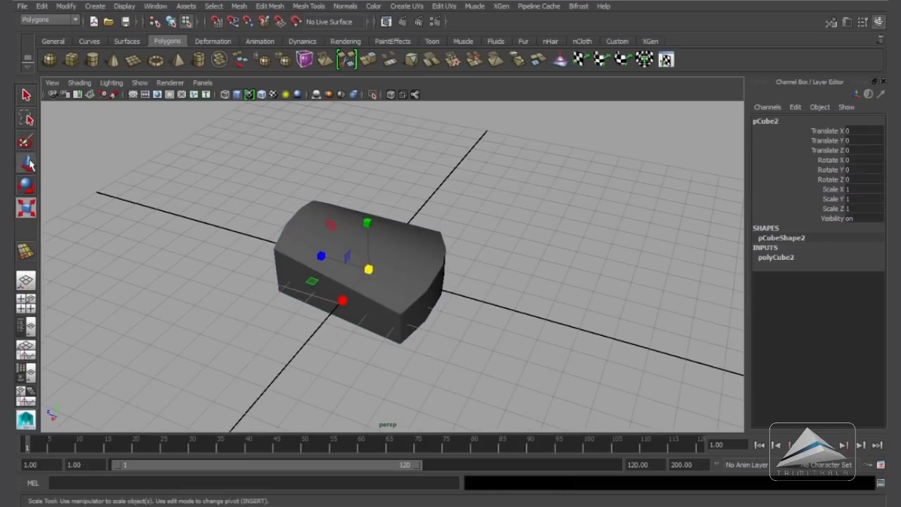
left_click(27, 163)
mouse_move(322, 256)
left_mouse_down()
mouse_move(426, 301)
mouse_move(396, 287)
mouse_move(412, 282)
mouse_move(467, 342)
mouse_move(483, 298)
mouse_move(451, 347)
left_mouse_up()
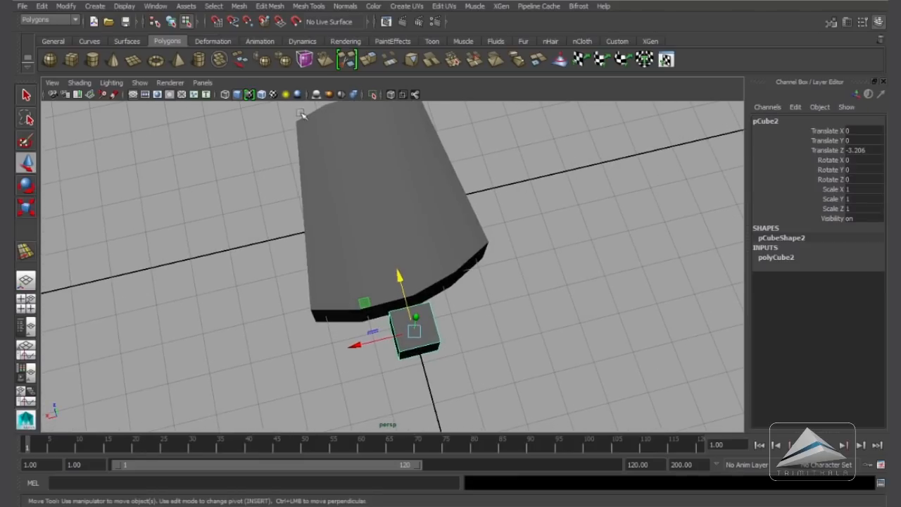
Step: Display wireframe edges on the shaded models and clear the selection
left_click(263, 97)
left_click_drag(394, 338, 403, 343, "alt")
left_click(351, 345)
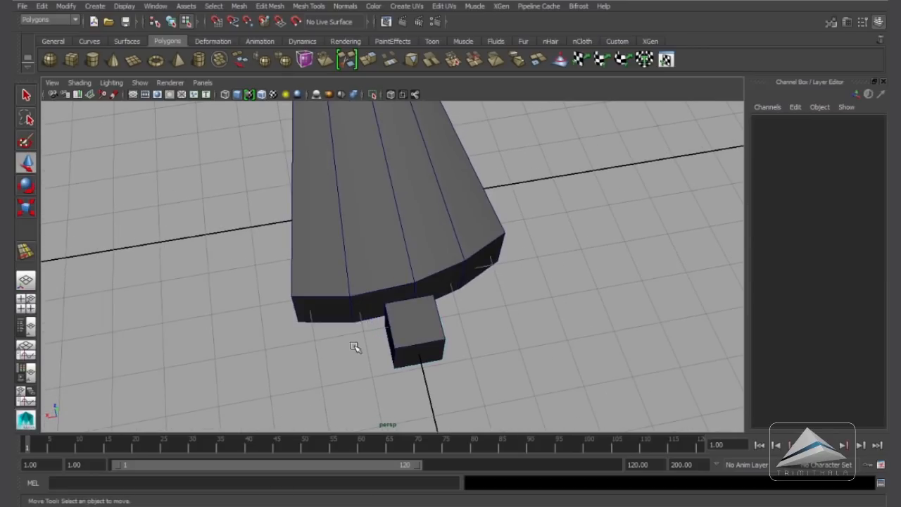
Step: Scale the second cube to about 1.223 and move it to about 0.492 in X and 0.172 in Y
right_click_drag(412, 318, 459, 232)
left_click(412, 351)
left_click_drag(359, 338, 521, 261)
key("r")
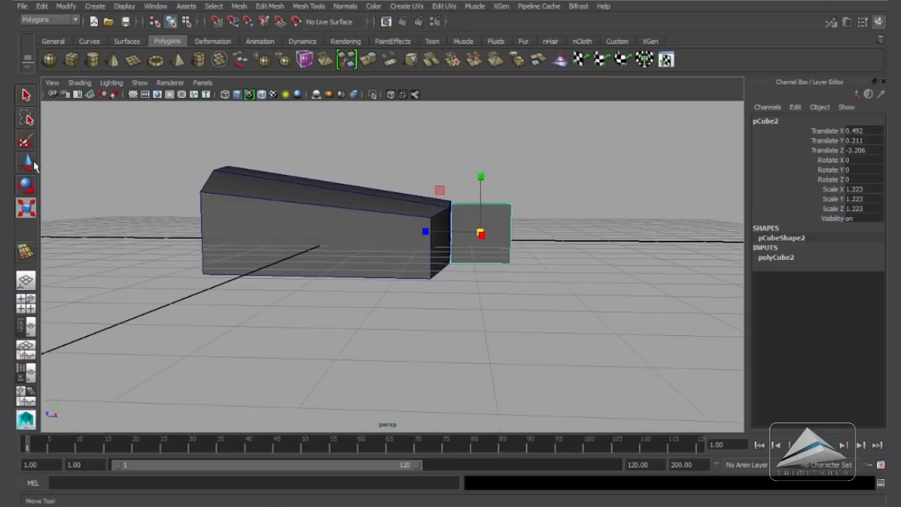
key("w")
left_click_drag(482, 171, 502, 297)
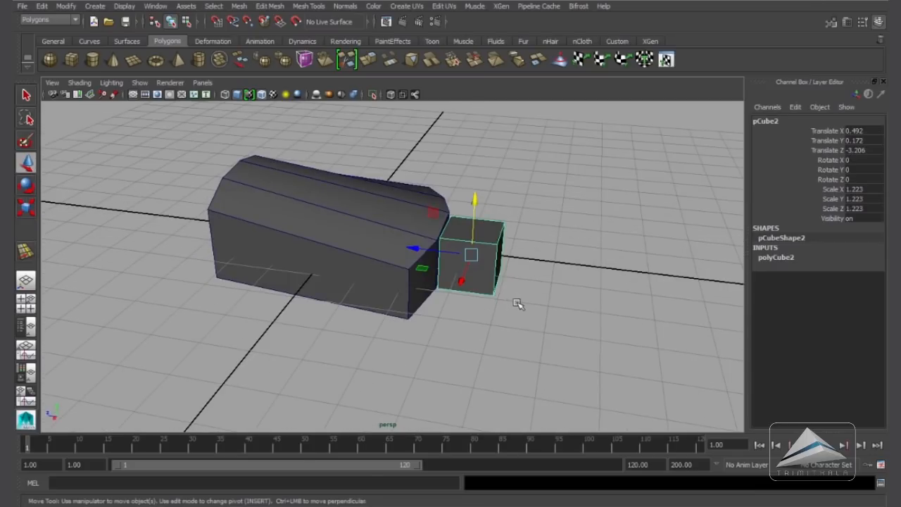
Step: Select the second cube's front face and pull it away from the palm to lengthen the finger block
left_click_drag(539, 297, 488, 246, "alt")
right_click_drag(488, 246, 489, 268)
left_click(489, 268)
mouse_move(525, 301)
left_mouse_down("alt")
mouse_move(526, 233)
mouse_move(492, 239)
mouse_move(507, 233)
mouse_move(535, 307)
left_mouse_up("alt")
left_click(27, 207)
left_click(26, 163)
left_click_drag(455, 212, 456, 237, "alt")
left_click_drag(444, 290, 496, 218)
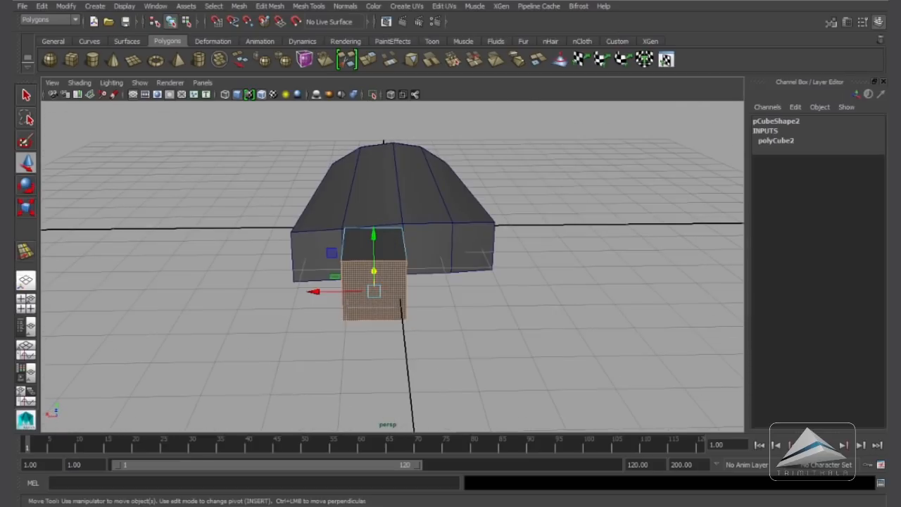
Step: Scale the finger block's front face slightly to taper the segment
left_click(26, 207)
left_click_drag(373, 292, 480, 313)
right_click_drag(479, 314, 567, 322, "alt")
middle_click_drag(568, 322, 441, 296, "alt")
right_click_drag(394, 297, 420, 303, "alt")
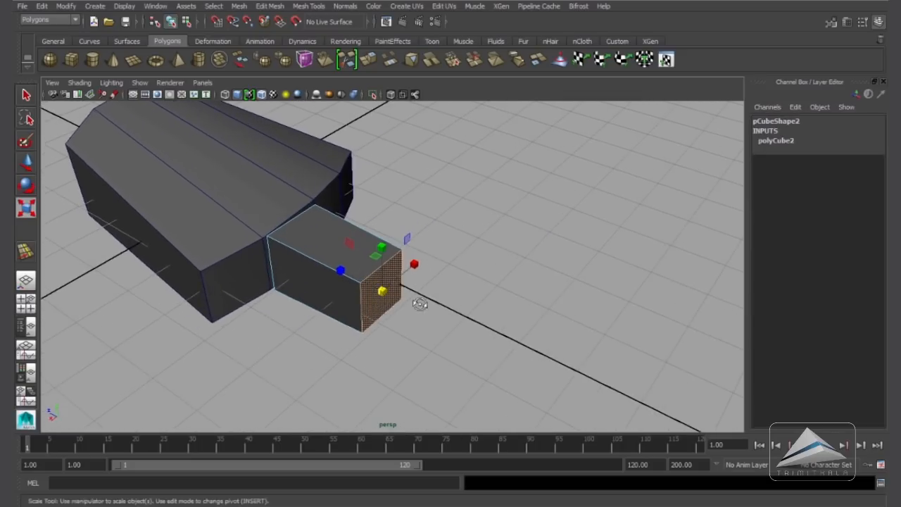
Step: Reposition the finger block's front face and reduce its height to refine the taper
left_click_drag(420, 304, 490, 349, "alt")
left_click(27, 162)
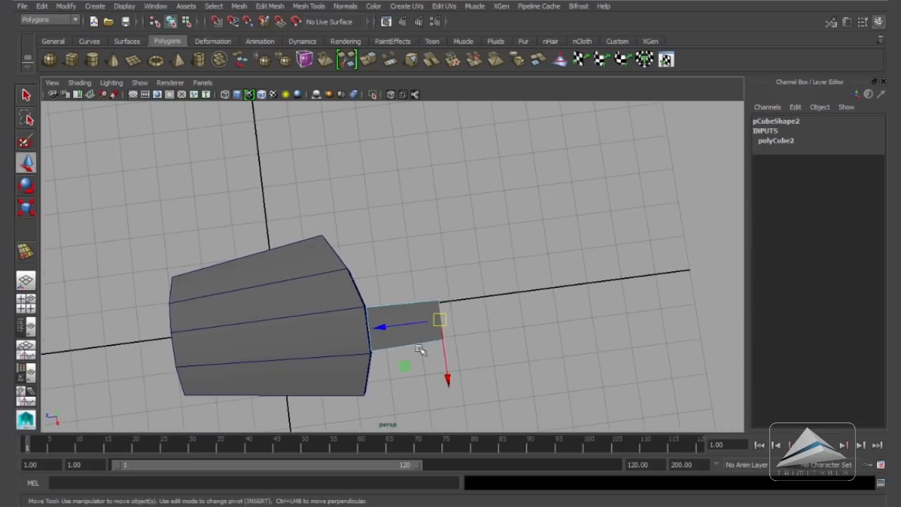
left_click_drag(384, 329, 351, 250)
key("r")
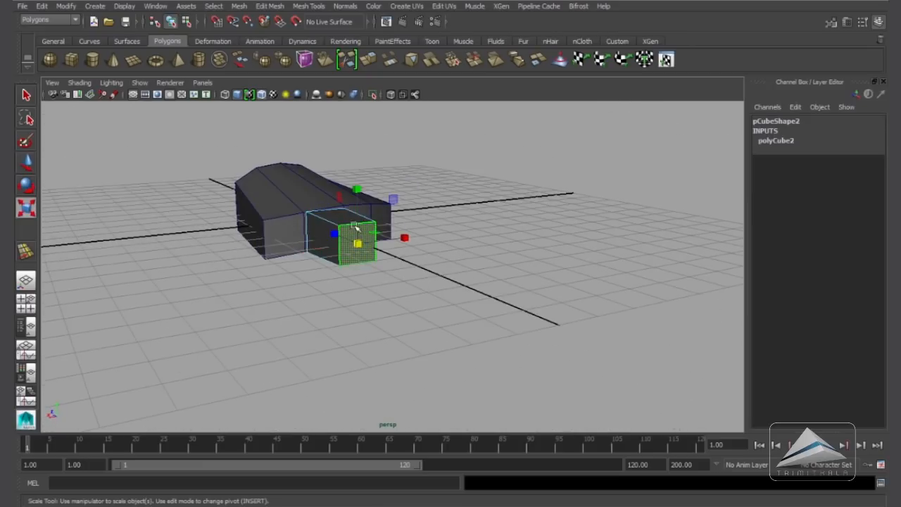
left_click_drag(358, 189, 267, 239)
key("w")
left_click_drag(437, 168, 404, 244)
key("space")
key("space")
scroll(404, 244, "up", 1)
left_click_drag(419, 273, 493, 229, "alt")
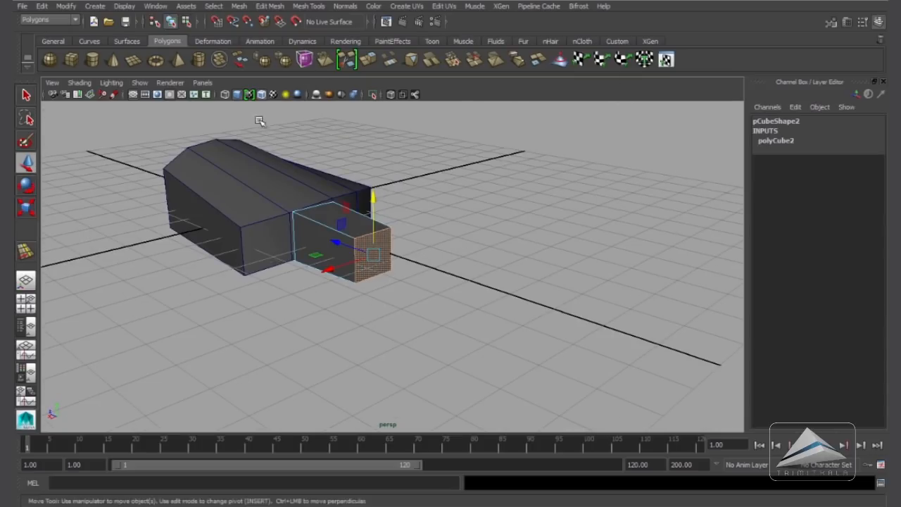
Step: Extrude the finger block's front face 1.63 along local Z to form the second segment
left_click(617, 42)
left_click(157, 60)
left_click_drag(422, 197, 589, 275, "alt")
left_click_drag(461, 292, 525, 301)
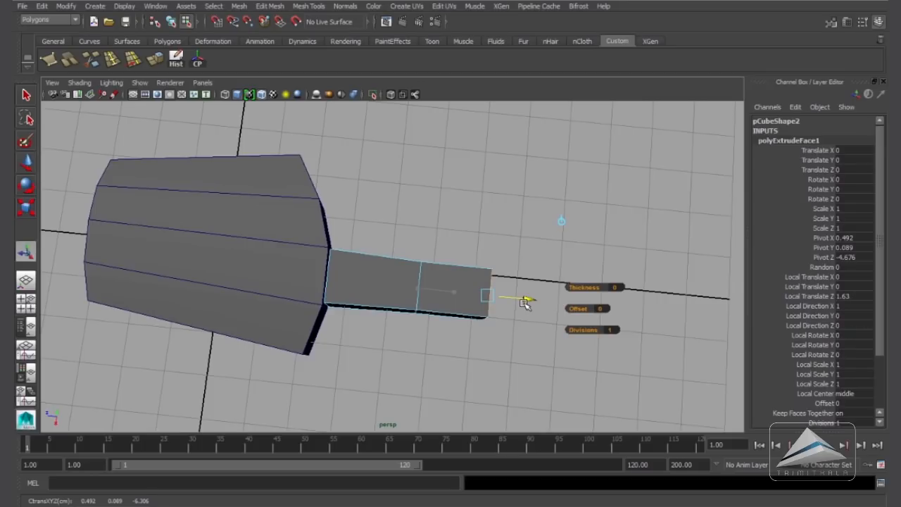
Step: Scale the second segment's end face to 0.883 with local Y at 0.761, and offset it 0.056 in local Y
left_click_drag(539, 326, 485, 346, "alt")
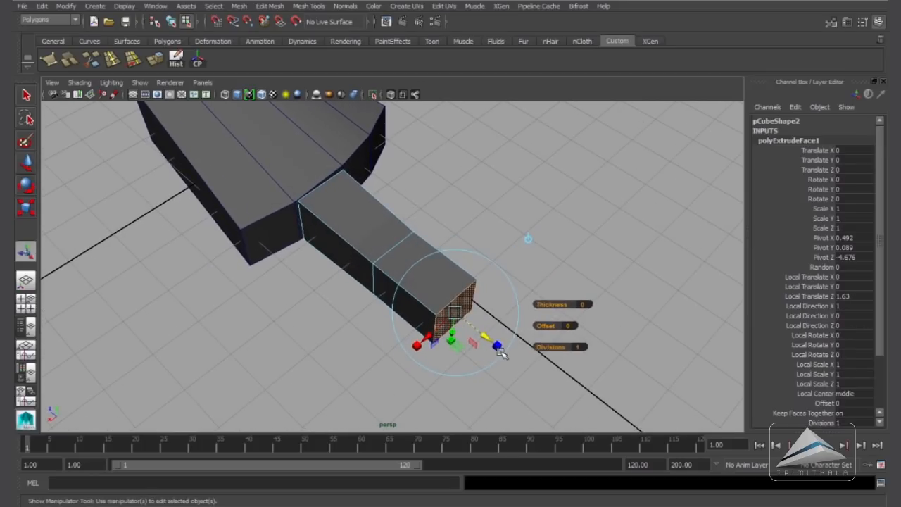
left_click_drag(454, 310, 443, 352)
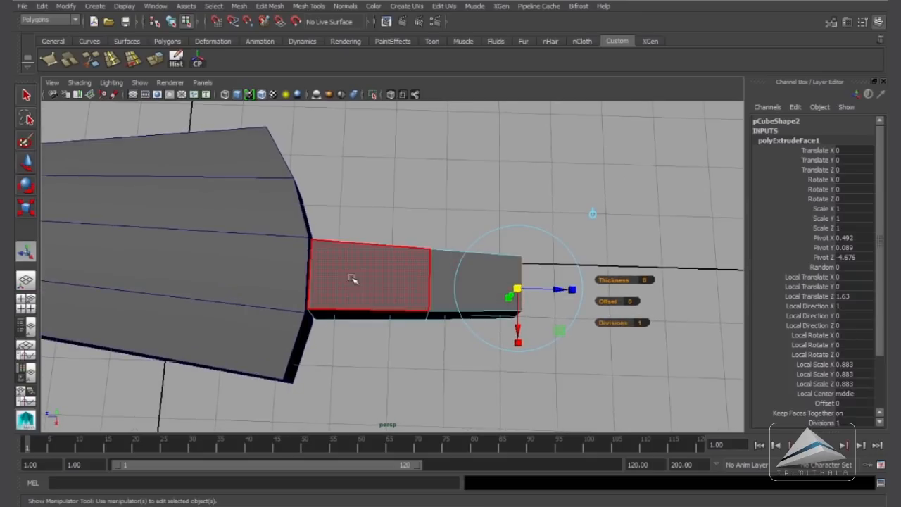
left_click_drag(422, 342, 545, 258, "alt")
key("space")
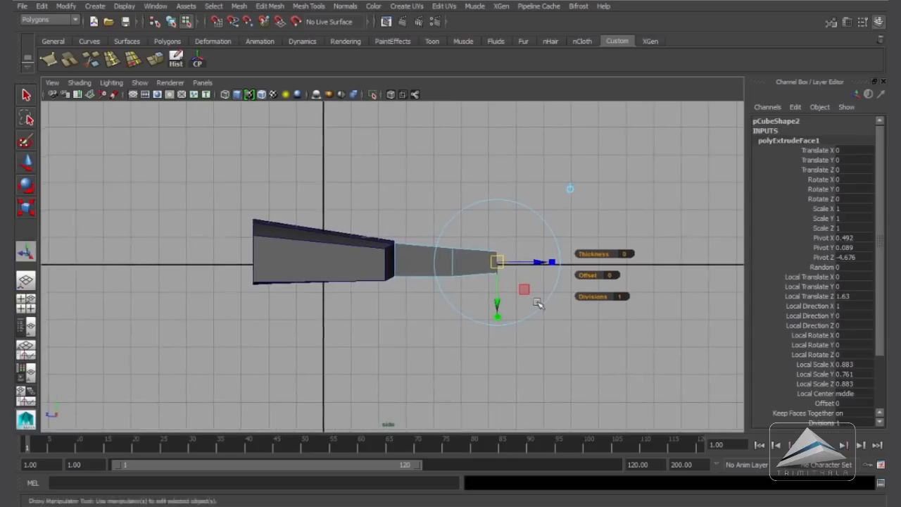
left_click_drag(515, 302, 515, 303)
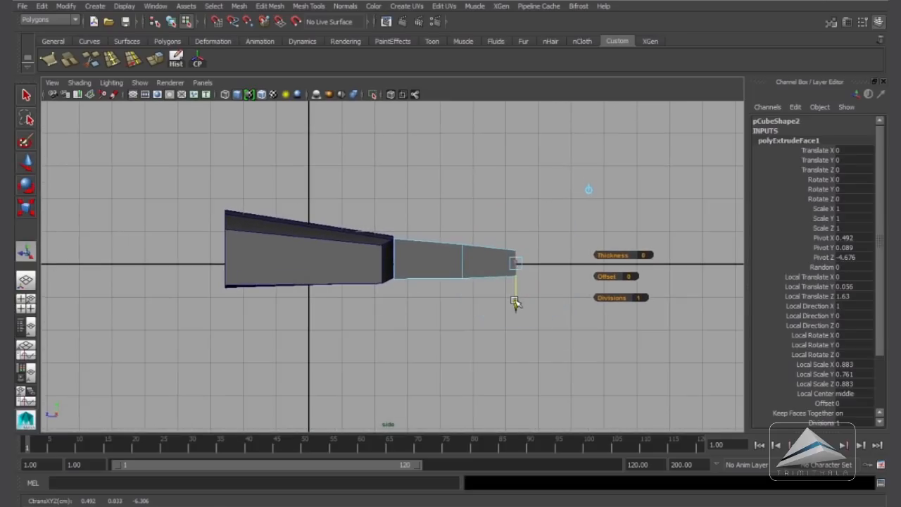
key("space")
left_click_drag(515, 302, 507, 331)
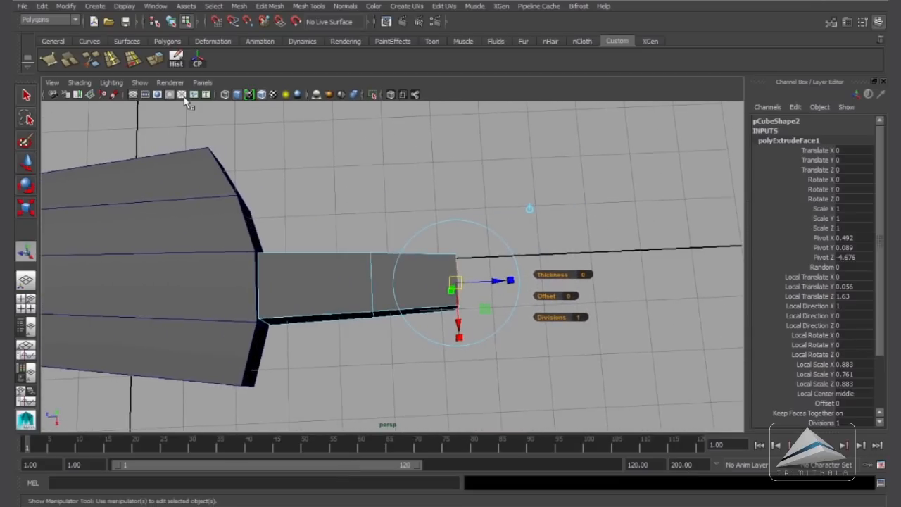
Step: Extrude the fingertip segment 1.462 along local Z, scaled to 0.833 with local Y at 0.682 and rotated -25.344 in local X
left_click(156, 61)
right_click_drag(493, 250, 525, 247, "alt")
middle_click_drag(525, 247, 423, 243, "alt")
left_click_drag(421, 276, 473, 244)
left_click(502, 169)
Step: Select the finger's base face against the palm and delete it
left_click(25, 161)
right_click_drag(473, 244, 410, 272, "alt")
left_click_drag(410, 272, 354, 272, "alt")
scroll(302, 282, "up", 2)
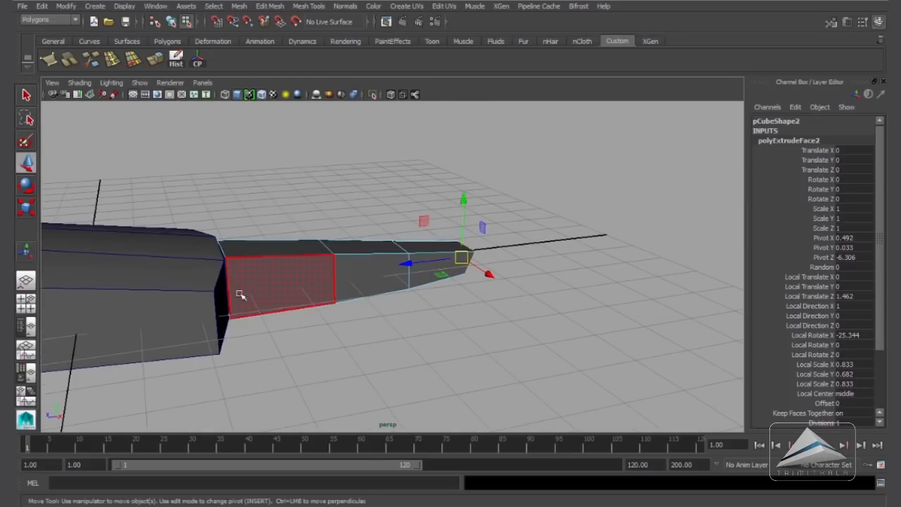
left_click(224, 288)
left_click_drag(291, 286, 293, 283, "alt")
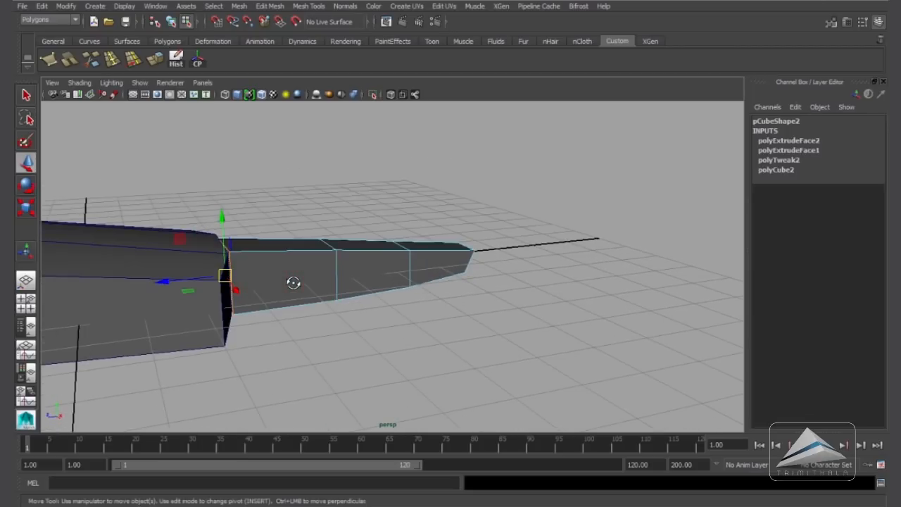
key("Delete")
Step: Return the finger to object mode and apply Smooth to its mesh
right_click_drag(392, 230, 442, 214)
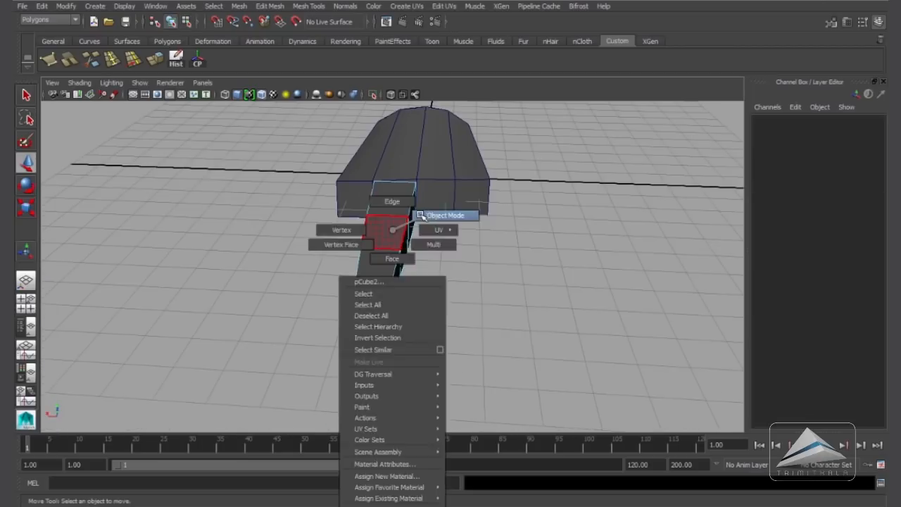
left_click_drag(392, 251, 476, 291, "alt")
left_click(239, 6)
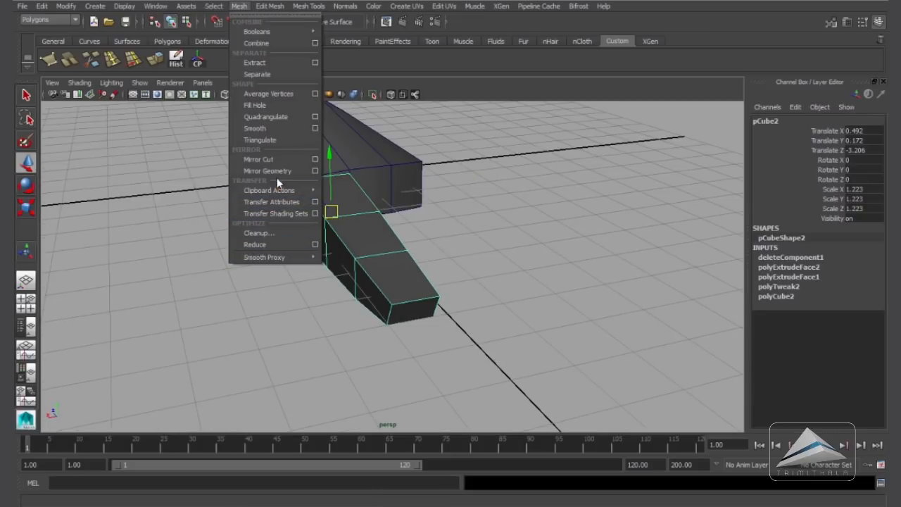
left_click(270, 128)
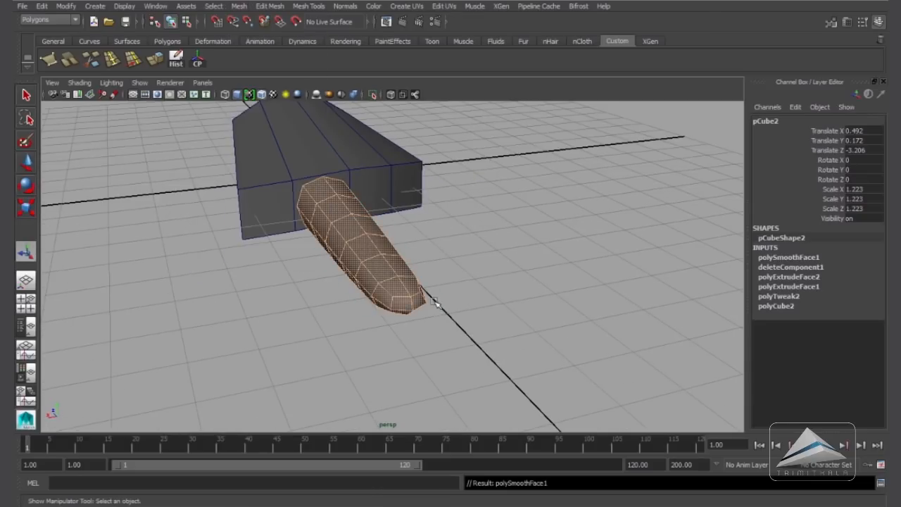
Step: Raise the upper fingertip vertices and lower the underside vertices near the tip to give it a blunter profile in side view
left_click_drag(271, 127, 469, 354, "alt")
scroll(469, 354, "up", 3)
key("space")
left_click_drag(458, 281, 530, 289)
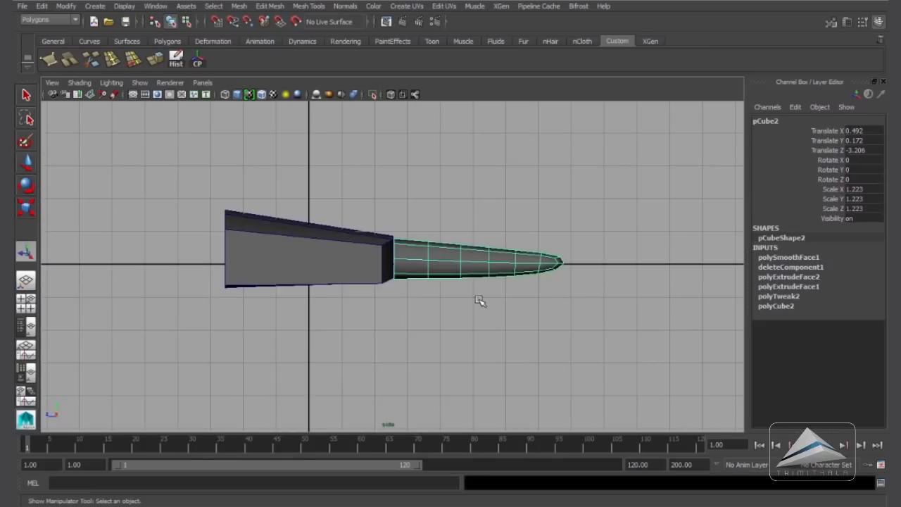
key("space")
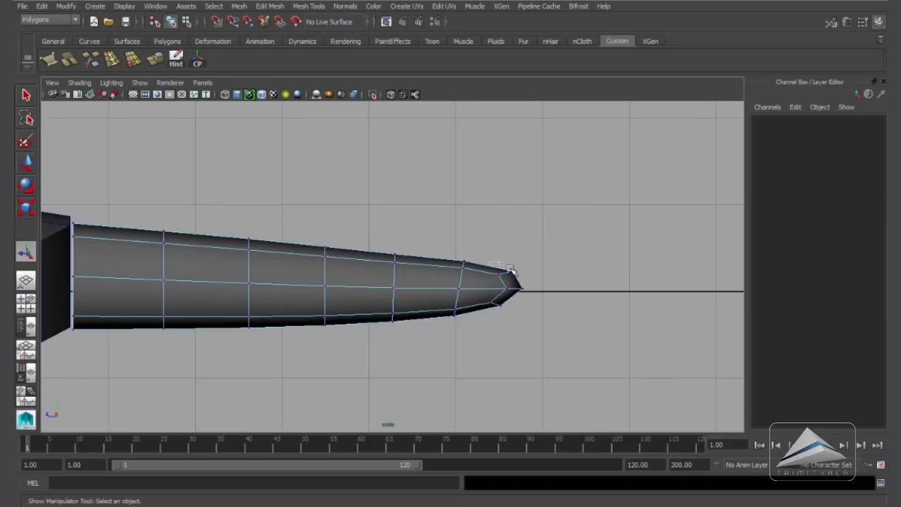
left_click_drag(491, 257, 525, 289)
left_click(26, 162)
left_click_drag(505, 214, 505, 209)
left_click(494, 306)
left_click_drag(493, 244, 493, 249)
left_click_drag(469, 302, 444, 324)
left_click_drag(451, 253, 452, 257)
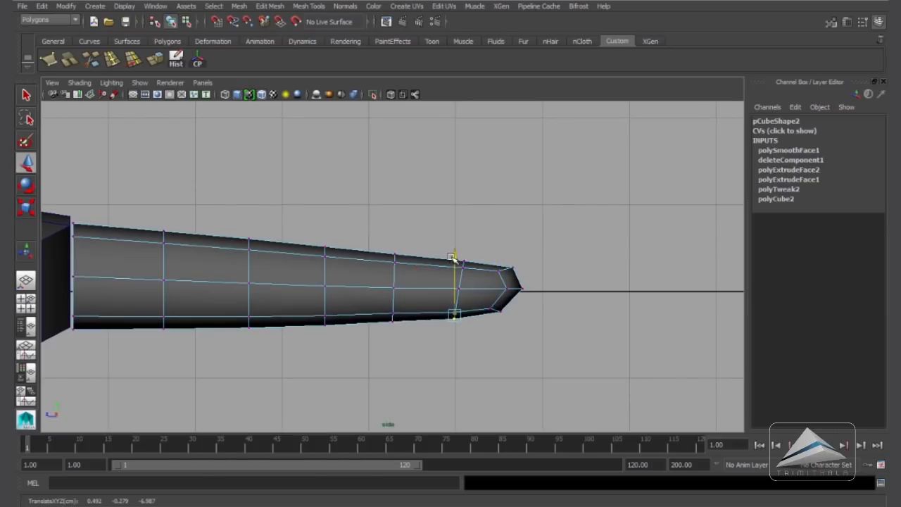
Step: Select the first edge loop beyond the finger's base in top view and narrow its width slightly
key("space")
left_click_drag(491, 286, 504, 305)
right_click(313, 199)
right_click_drag(310, 200, 317, 171)
key("space")
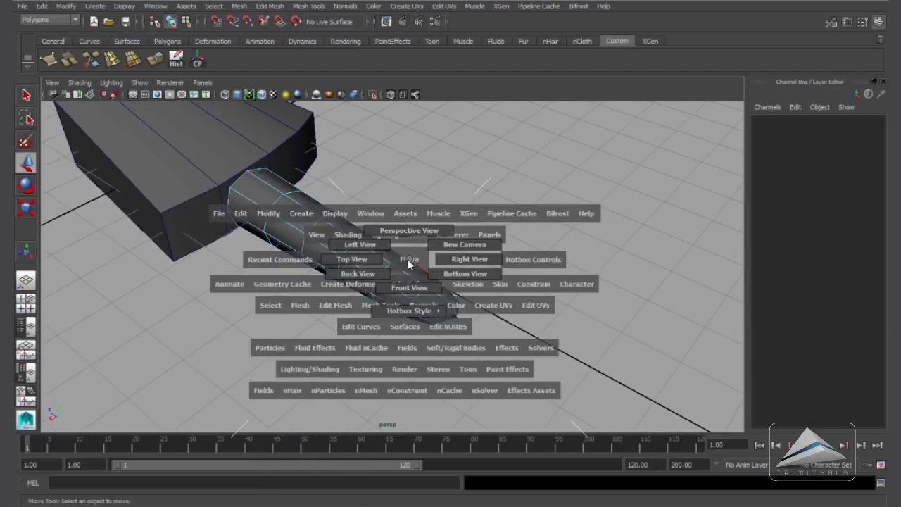
left_click_drag(409, 259, 371, 258)
middle_click_drag(502, 232, 497, 337, "alt")
right_click_drag(457, 288, 543, 282, "alt")
middle_click_drag(469, 272, 462, 281, "alt")
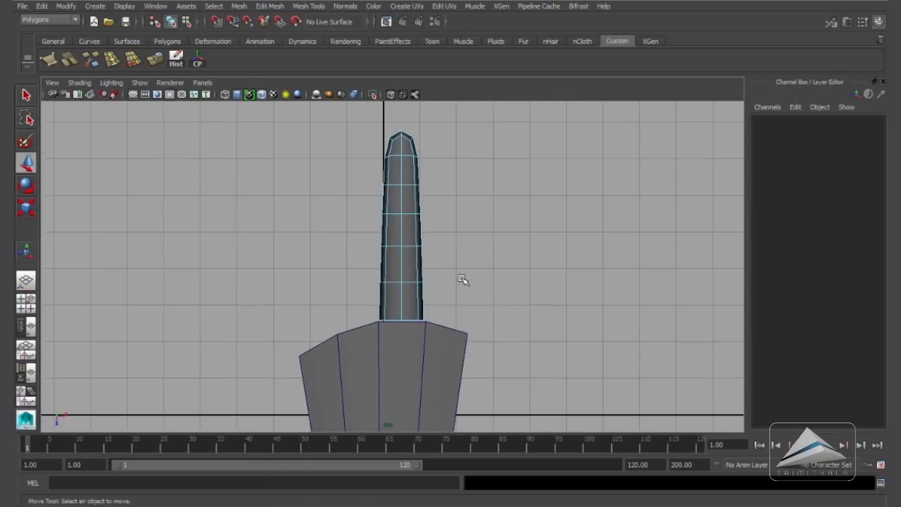
right_click_drag(463, 282, 580, 299, "alt")
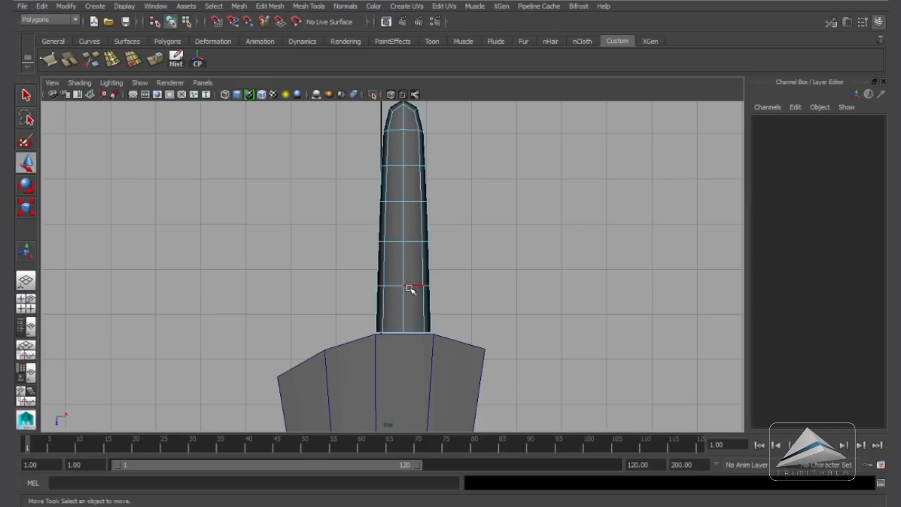
left_click(410, 289)
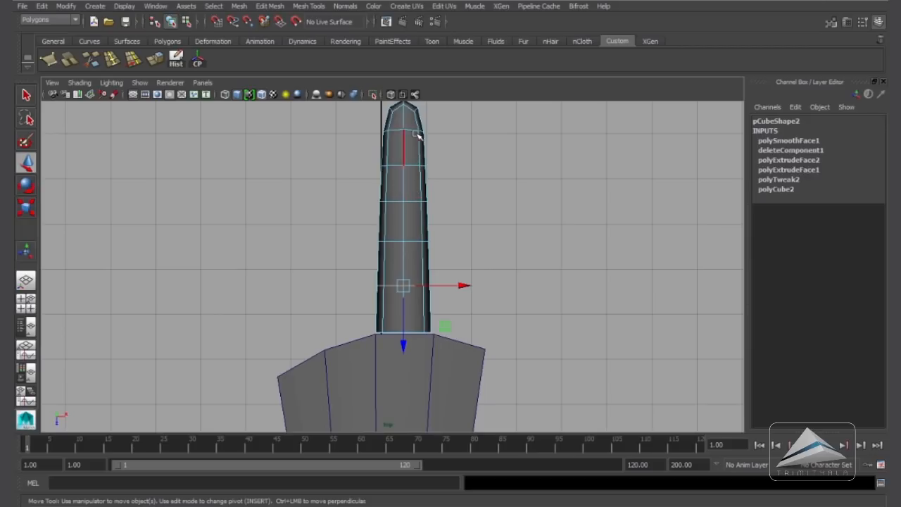
left_click(22, 210)
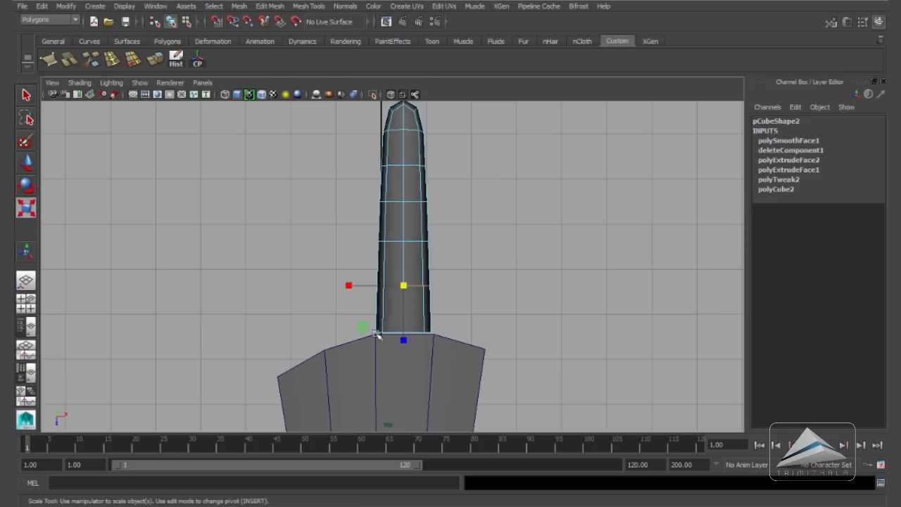
left_click_drag(351, 286, 354, 288)
Step: Narrow the third edge loop from the finger's base and widen the second and fourth loops slightly to suggest joints
middle_click_drag(449, 230, 449, 280, "alt")
double_click(414, 254)
left_click_drag(350, 255, 352, 255)
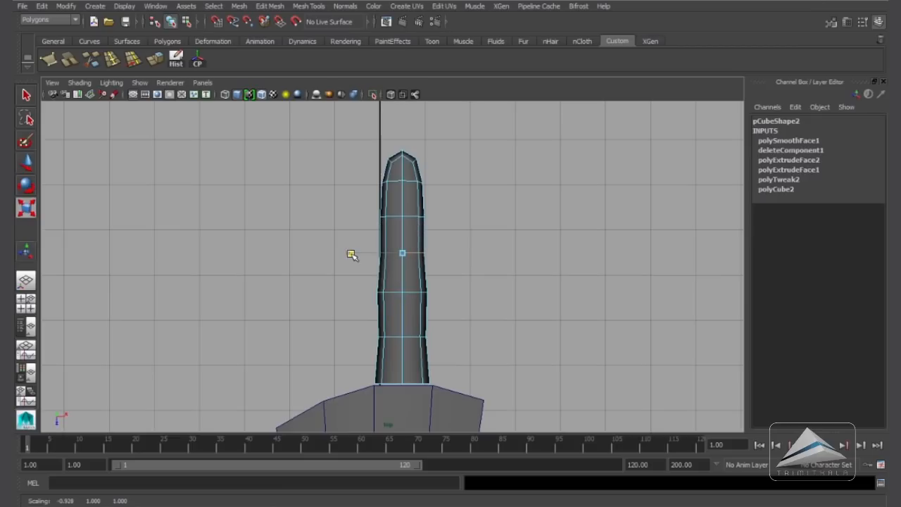
double_click(409, 293)
left_click_drag(347, 293, 346, 294)
double_click(411, 216)
left_click_drag(348, 217, 347, 218)
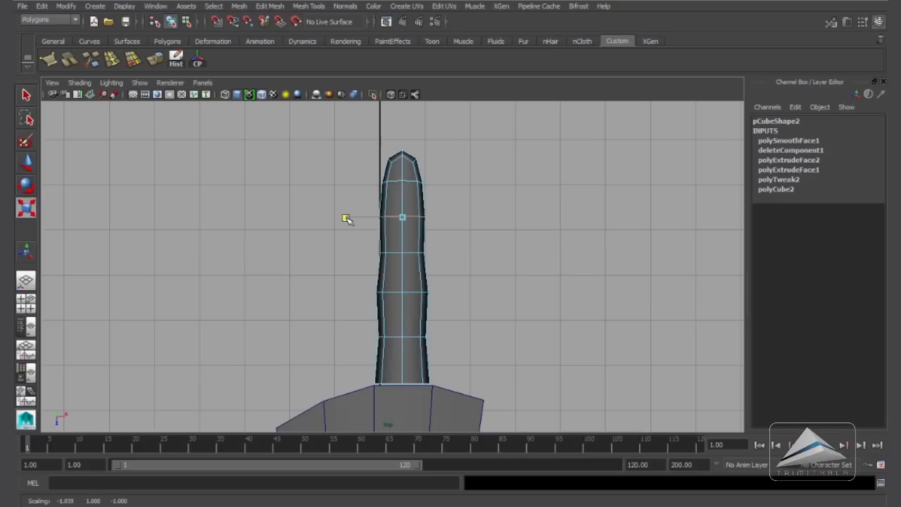
left_click_drag(345, 217, 347, 218)
Step: Select the underside vertices of the first, third and fifth loops in side view and lower them to form finger pads
key("space")
left_click_drag(543, 323, 543, 293)
left_click_drag(486, 283, 584, 314, "alt")
key("space")
middle_click_drag(511, 281, 631, 258, "alt")
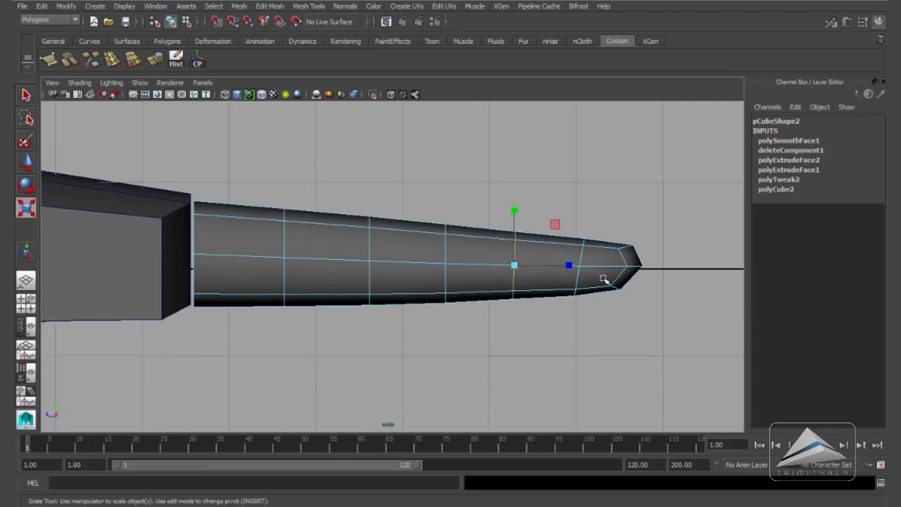
right_click_drag(460, 253, 411, 241)
middle_click_drag(453, 261, 472, 243, "alt")
left_click_drag(287, 262, 341, 328)
left_click_drag(451, 254, 492, 306, "shift")
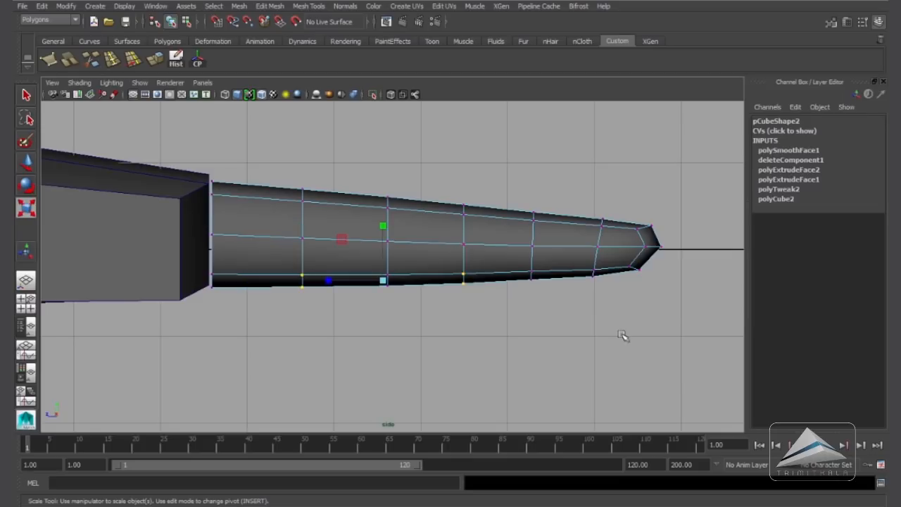
left_click_drag(583, 256, 617, 304, "shift")
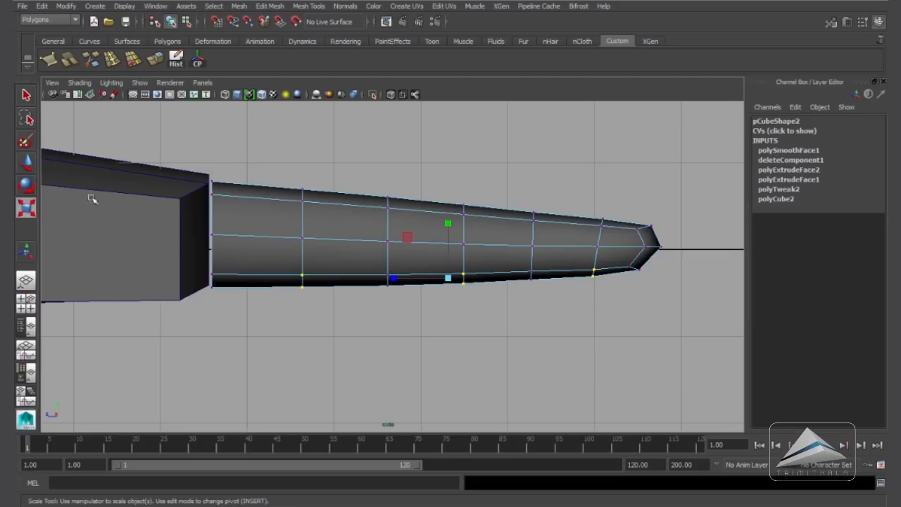
left_click(26, 163)
left_click_drag(448, 224, 448, 228)
left_click_drag(614, 262, 636, 276)
Step: Clear the component selection and examine the finger's contour and underside from several angles
key("space")
left_click_drag(599, 302, 600, 268)
left_click_drag(521, 302, 494, 309, "alt")
left_click(453, 222)
left_click_drag(454, 222, 315, 295, "alt")
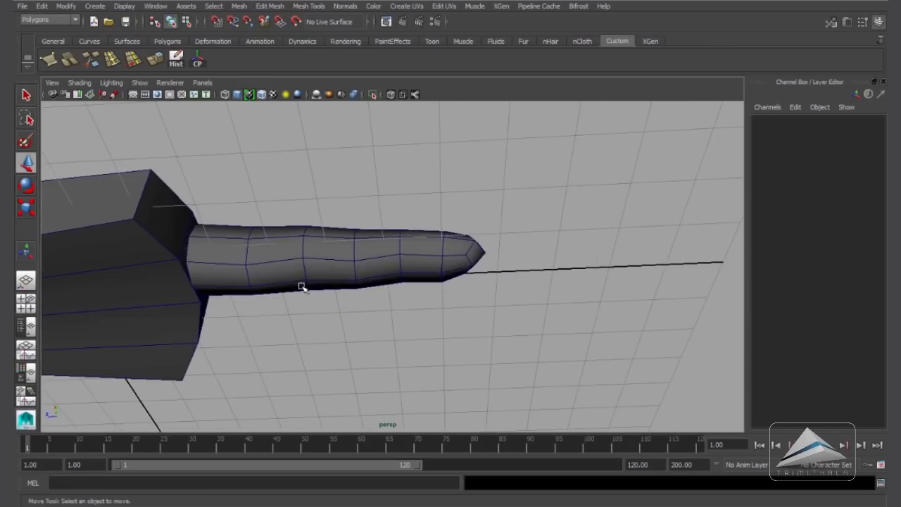
left_click_drag(429, 268, 384, 321, "alt")
Step: Insert an edge loop closely on each side of the finger's joint loop nearer the palm
left_click(345, 266)
right_click_drag(346, 266, 481, 300, "alt")
left_click_drag(480, 300, 444, 246, "alt")
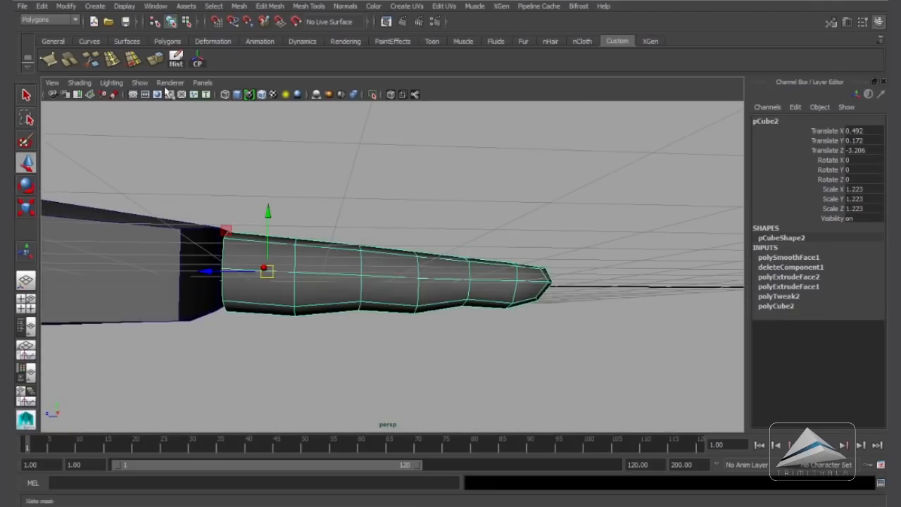
left_click(111, 59)
scroll(452, 281, "up", 2)
left_click(332, 284)
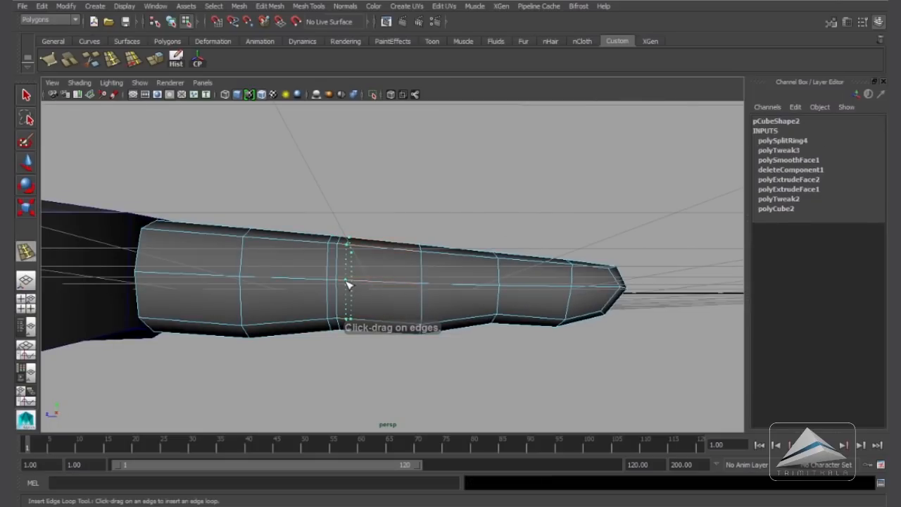
left_click(348, 283)
Step: Insert an edge loop closely on each side of the joint loop nearer the fingertip
left_click_drag(430, 310, 453, 320, "alt")
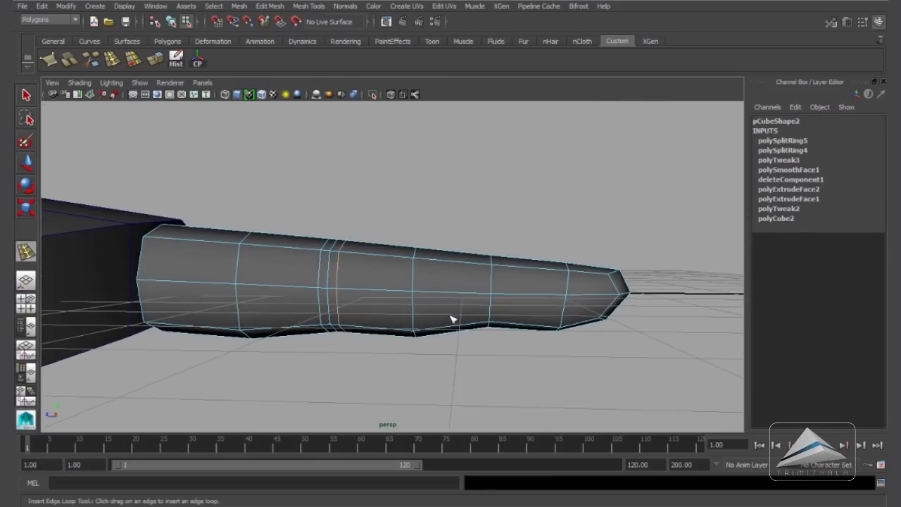
left_click(488, 296)
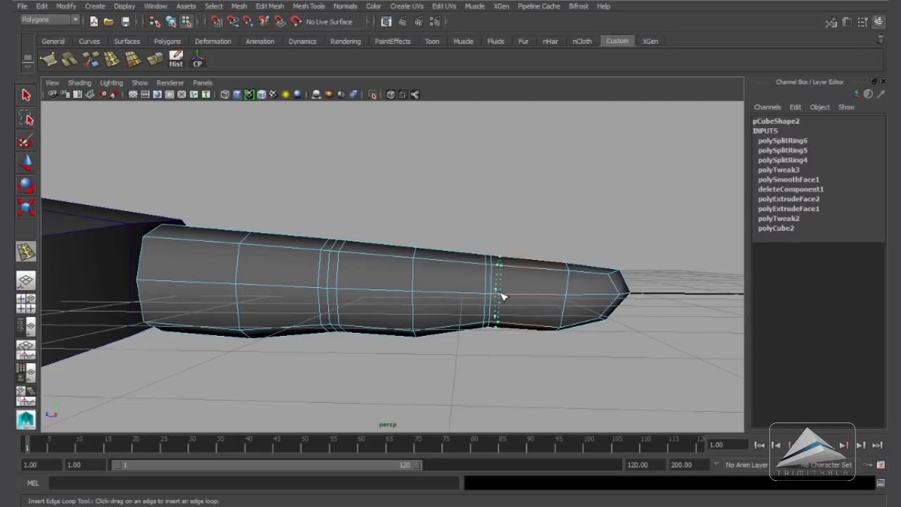
left_click(502, 297)
left_click_drag(539, 316, 500, 302, "alt")
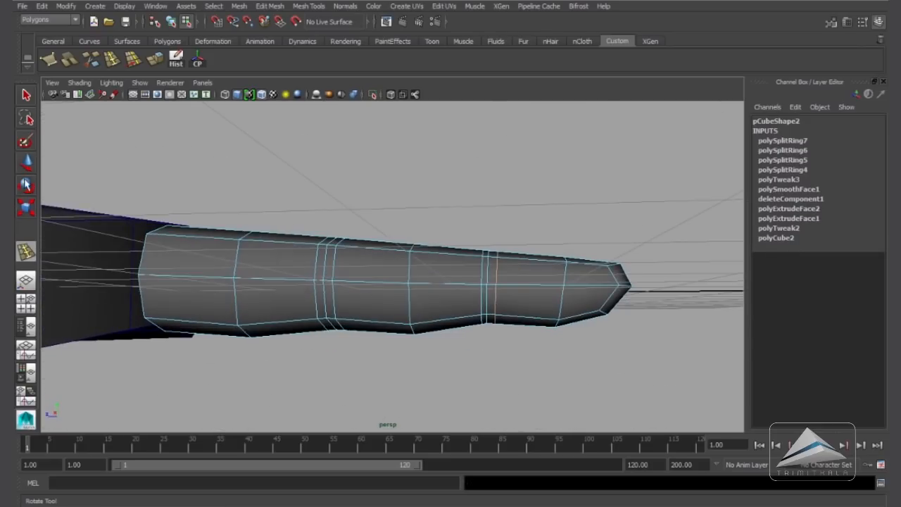
Step: Select the middle edge loops of both finger joints, shift them vertically to shape the creases, and return to object mode
key("w")
left_click_drag(227, 237, 381, 250, "alt")
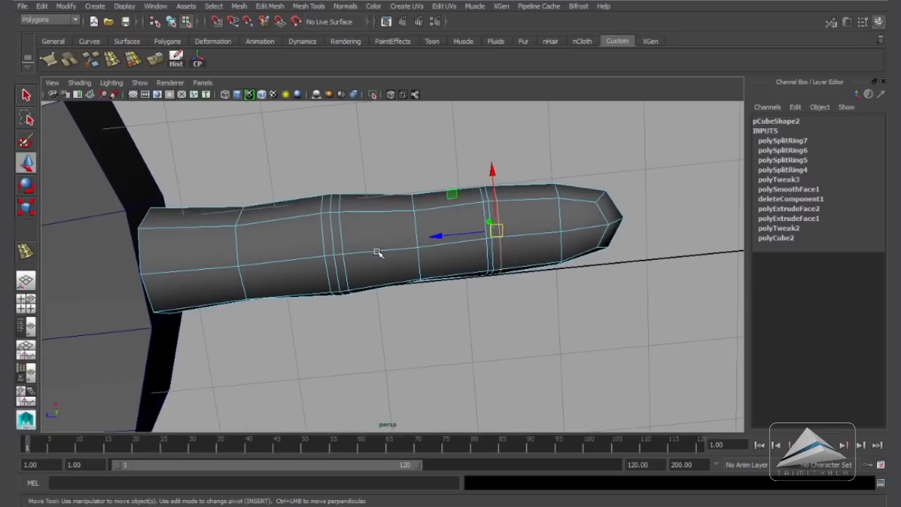
double_click(331, 235)
double_click(488, 219, "shift")
left_click_drag(444, 297, 336, 255, "alt")
left_click_drag(490, 276, 261, 92, "alt")
left_click(537, 226)
left_click(537, 226)
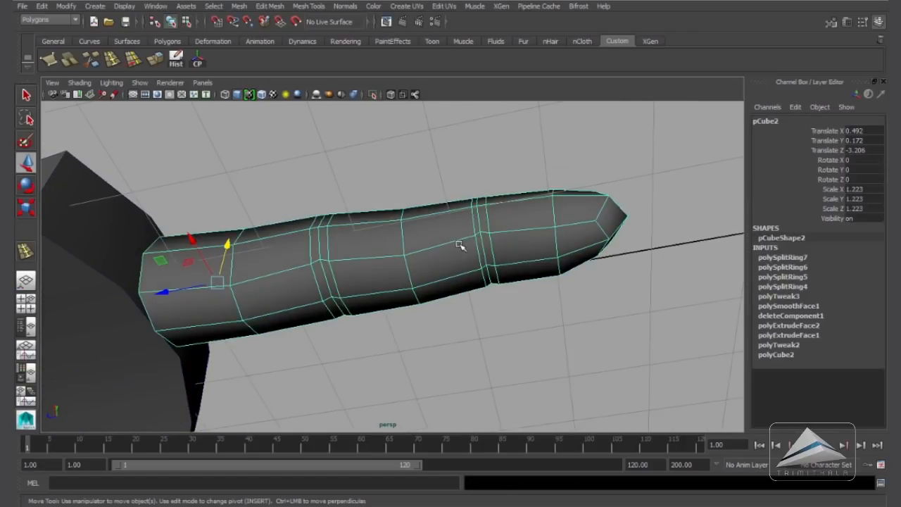
Step: Preview the finger in smooth display to check the joint creases, and return it to the unsmoothed display
key("3")
left_click(567, 348)
left_click_drag(567, 347, 479, 293, "alt")
left_click(476, 287)
key("1")
Step: Select the edges on the finger's top and sides at the joint nearer the palm and scale them apart lengthwise
left_click_drag(444, 334, 496, 328, "alt")
scroll(423, 288, "up", 3)
right_click_drag(322, 255, 320, 225)
left_click(320, 225)
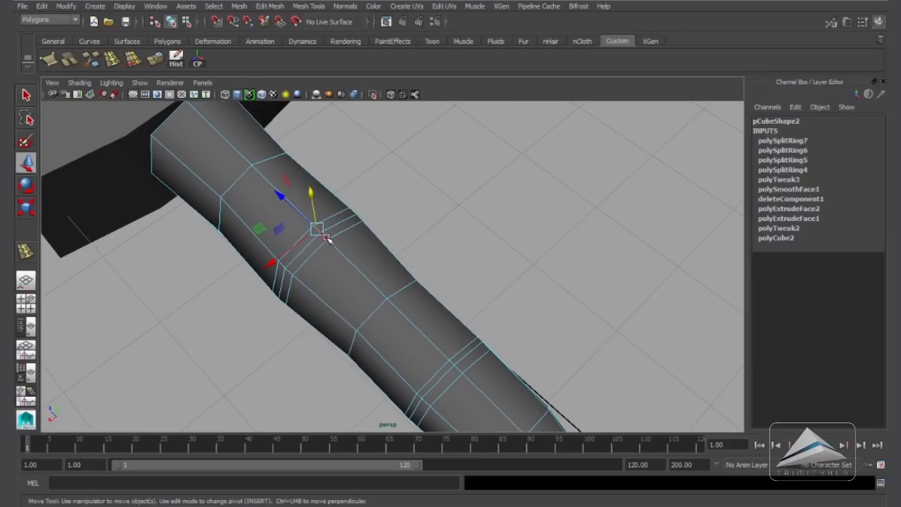
key("r")
left_click_drag(320, 232, 355, 257)
left_click_drag(355, 257, 316, 341, "alt")
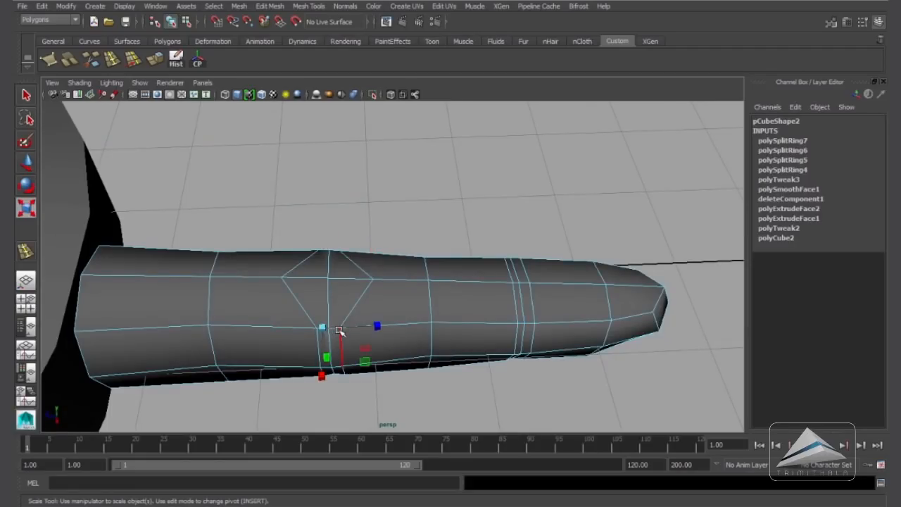
left_click_drag(328, 330, 340, 328)
left_click_drag(340, 329, 528, 330, "alt")
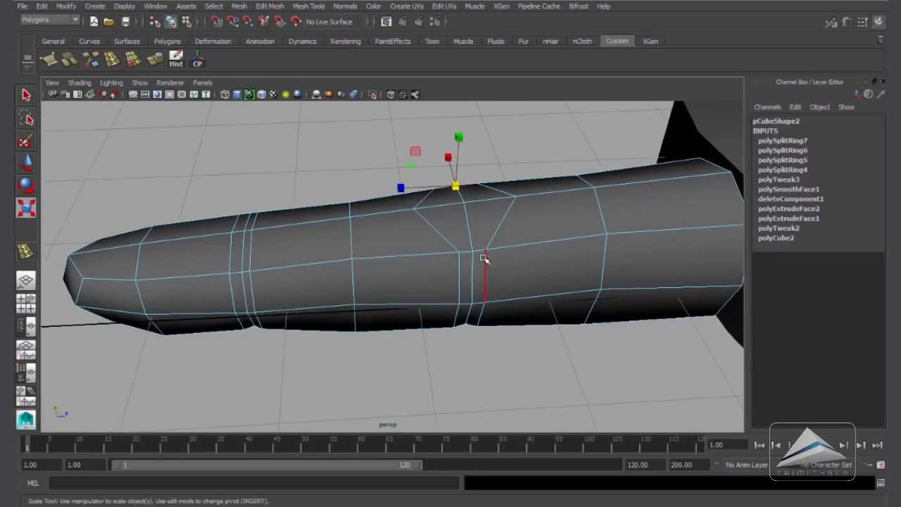
left_click_drag(473, 258, 485, 324)
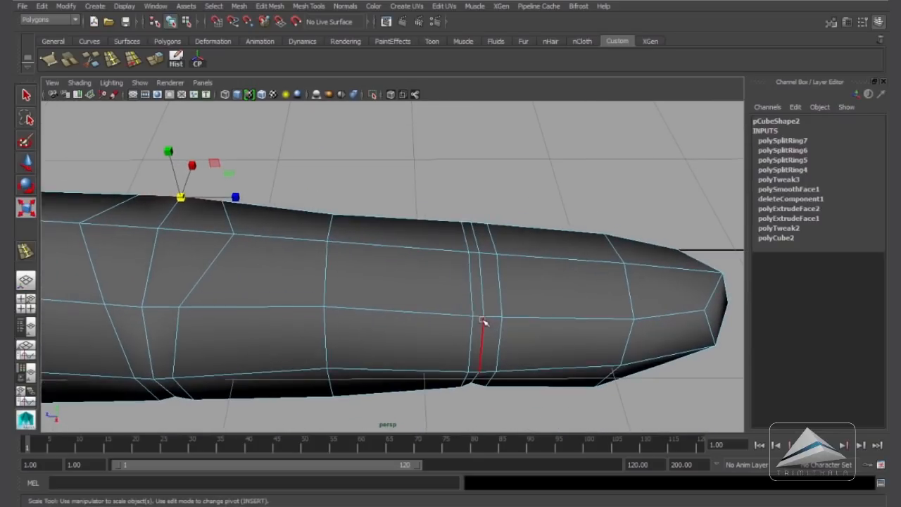
Step: Scale the top edges around the joint nearer the fingertip apart along the finger's length
left_click(476, 253)
left_click_drag(482, 254, 535, 269)
left_click_drag(476, 321, 291, 190, "alt")
Step: Select the middle top edges of both finger joints and raise them to form knuckle bumps
left_click(458, 278)
left_click(314, 261)
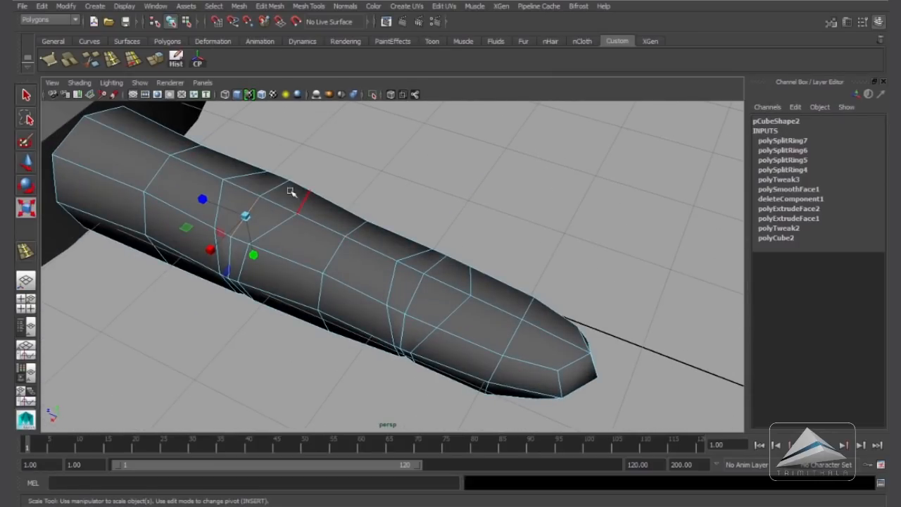
left_click(436, 264, "shift")
left_click_drag(416, 302, 467, 316, "alt")
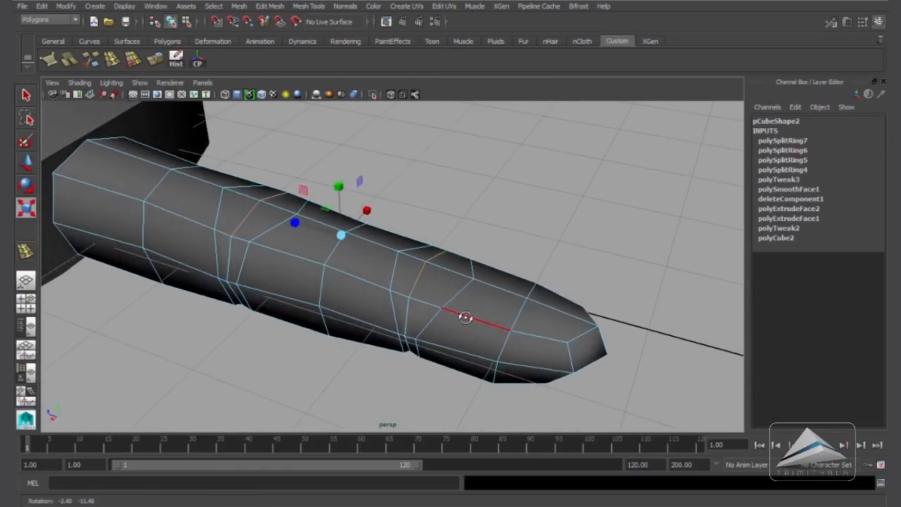
key("w")
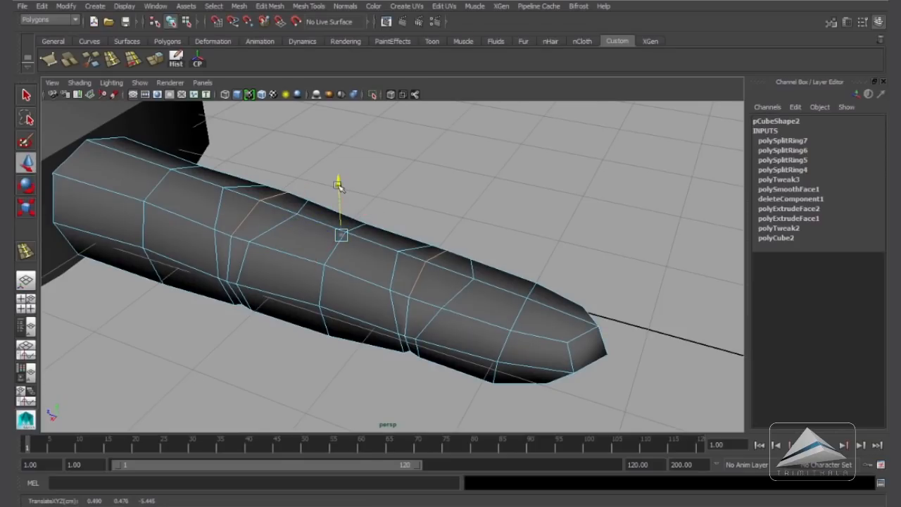
left_click_drag(338, 181, 354, 312, "alt")
Step: Preview the finger in smooth display and examine its knuckles and profile from several angles
key("3")
left_click(408, 257)
right_click_drag(354, 312, 399, 330, "alt")
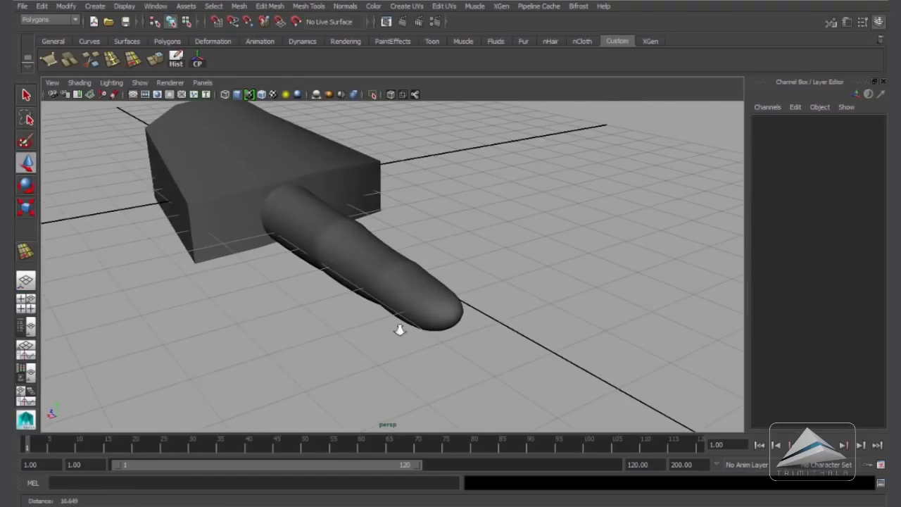
left_click_drag(400, 331, 482, 303, "alt")
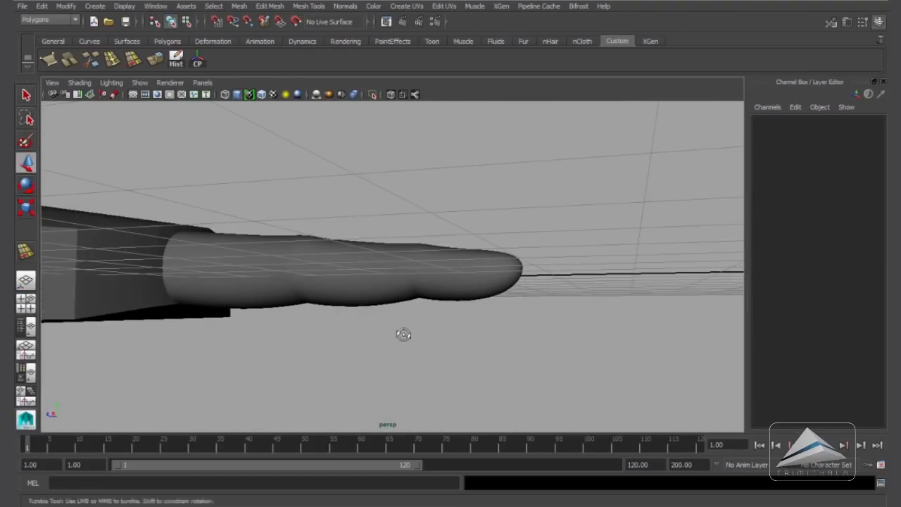
left_click_drag(403, 334, 325, 257, "alt")
left_click_drag(499, 302, 464, 283, "alt")
Step: Return the finger to unsmoothed display and move the top centre vertex of the fingertip segment toward the palm and slightly up
left_click(409, 317)
key("1")
right_click_drag(458, 242, 408, 242)
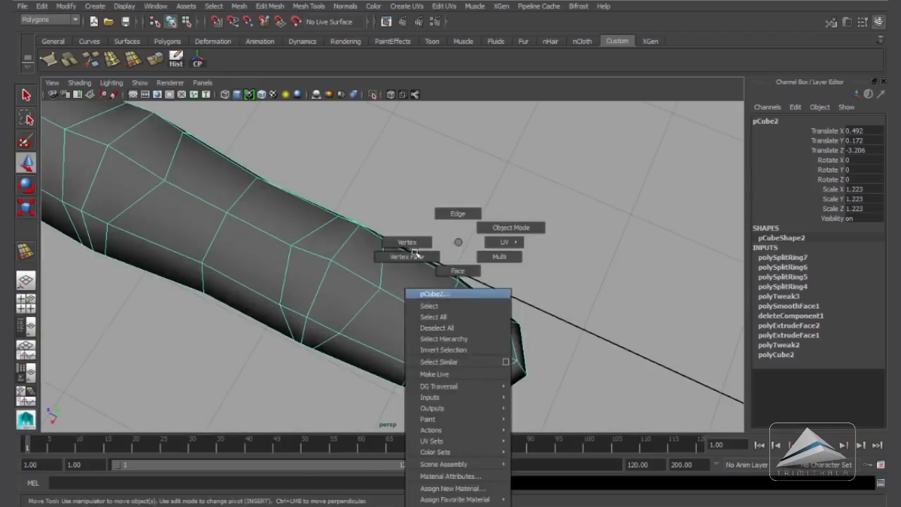
left_click(440, 321)
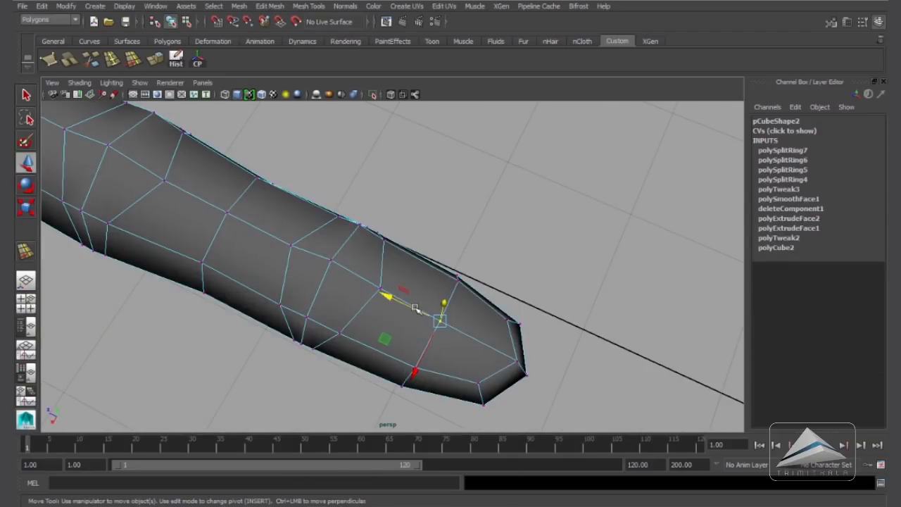
left_click_drag(441, 340, 495, 297, "alt")
left_click_drag(444, 206, 442, 196)
left_click_drag(463, 227, 425, 328, "alt")
right_click_drag(425, 328, 467, 352, "alt")
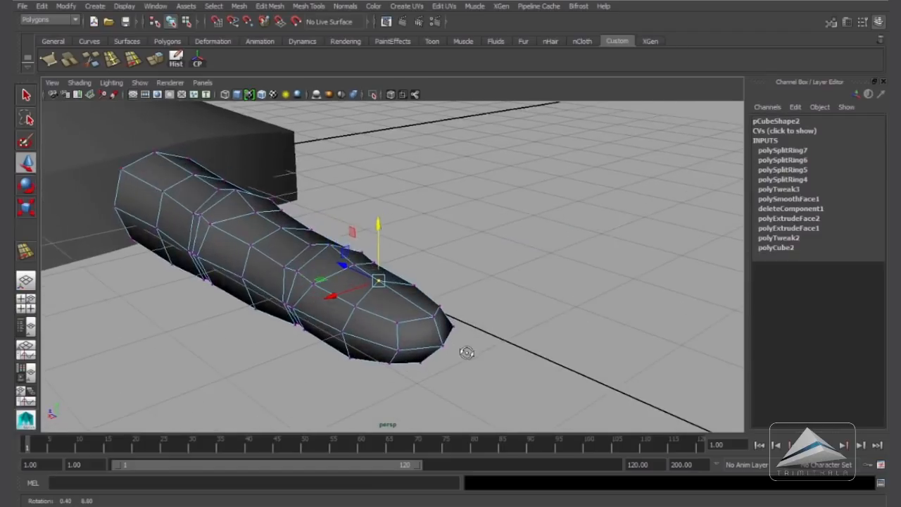
left_click_drag(467, 352, 444, 380, "alt")
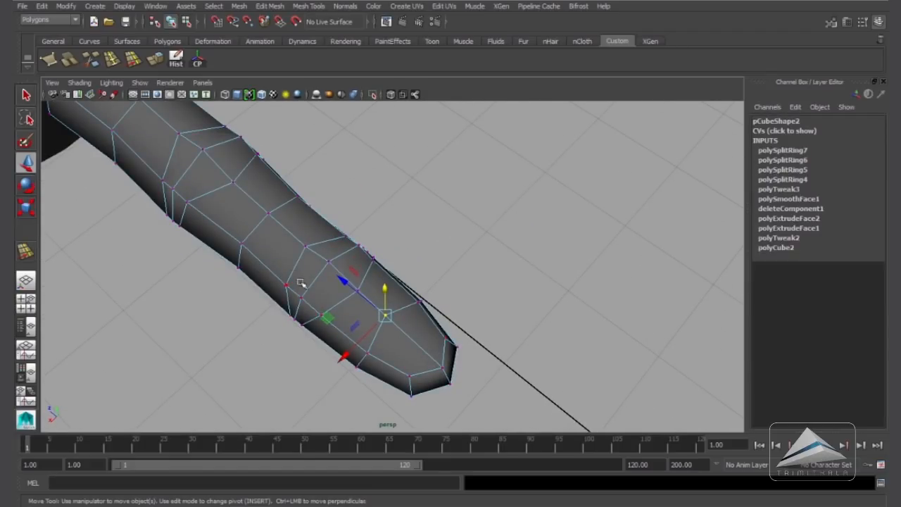
Step: Extrude the two faces on top of the fingertip and scale them inward to about 0.83 for the nail outline
right_click_drag(402, 246, 414, 262)
left_click(399, 346)
left_click_drag(489, 339, 419, 348, "alt")
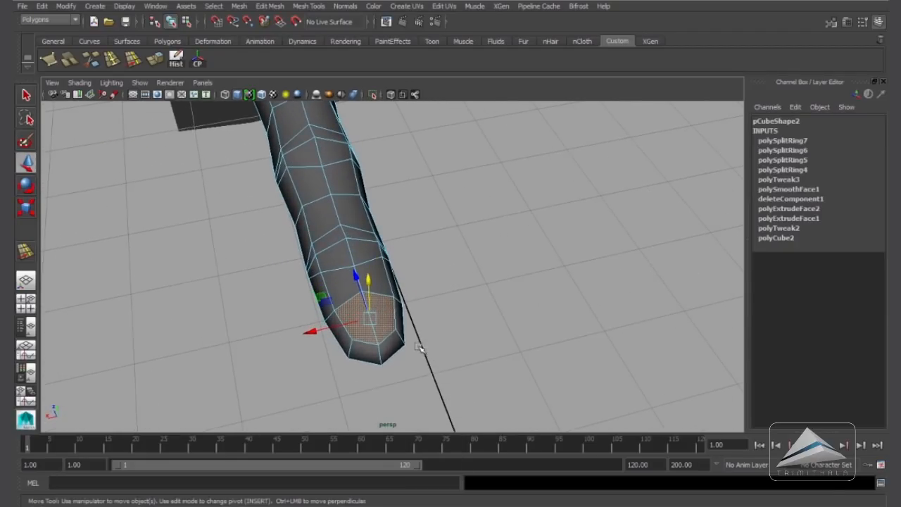
left_click(154, 58)
scroll(422, 295, "up", 2)
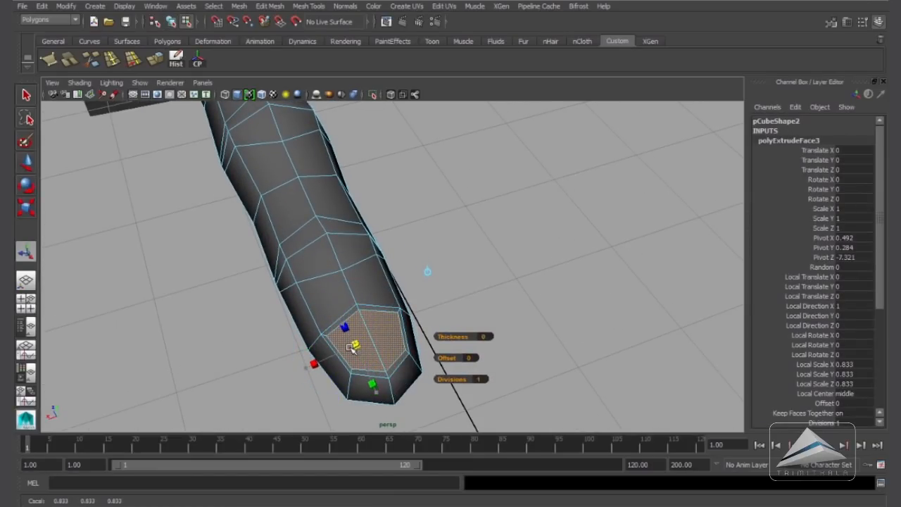
left_click_drag(393, 354, 423, 323, "alt")
Step: Extrude the nail faces again, raising them 0.056 in Y and shifting them -0.046 in Z
left_click(156, 60)
left_click_drag(465, 267, 503, 243, "alt")
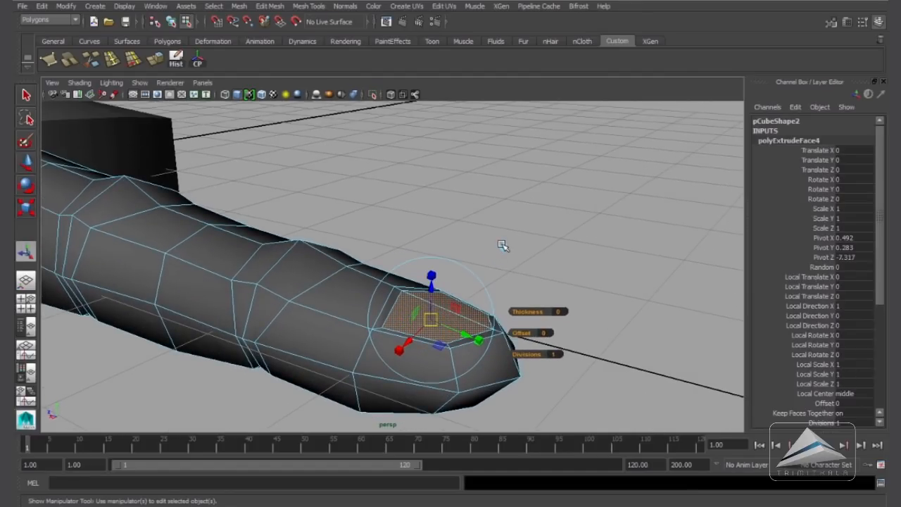
left_click(502, 246)
left_click_drag(496, 296, 498, 326, "alt")
left_click_drag(435, 286, 538, 261)
left_click_drag(454, 295, 466, 295)
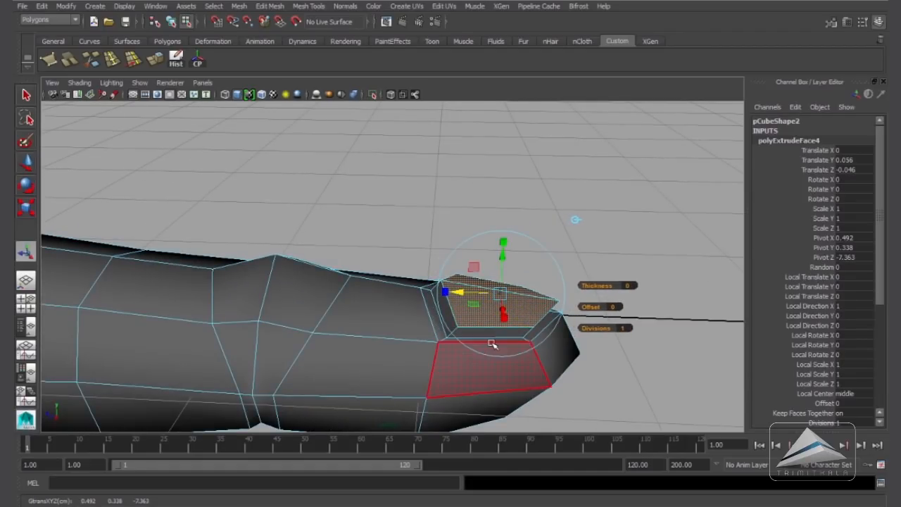
Step: Select the raised nail's two edges nearest the palm and scale them slightly narrower across the finger
left_click_drag(567, 334, 411, 309, "alt")
right_click_drag(411, 320, 407, 210)
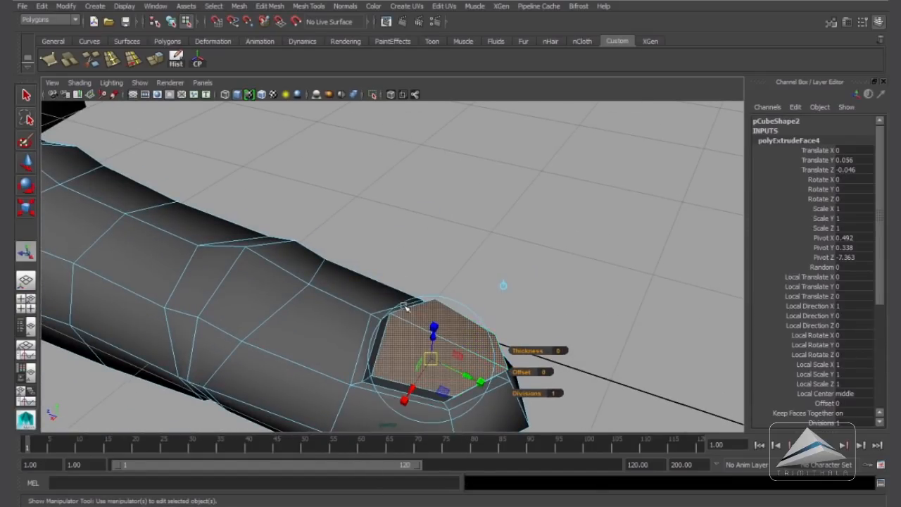
left_click(29, 163)
left_click_drag(529, 289, 504, 287, "alt")
left_click_drag(458, 228, 121, 320)
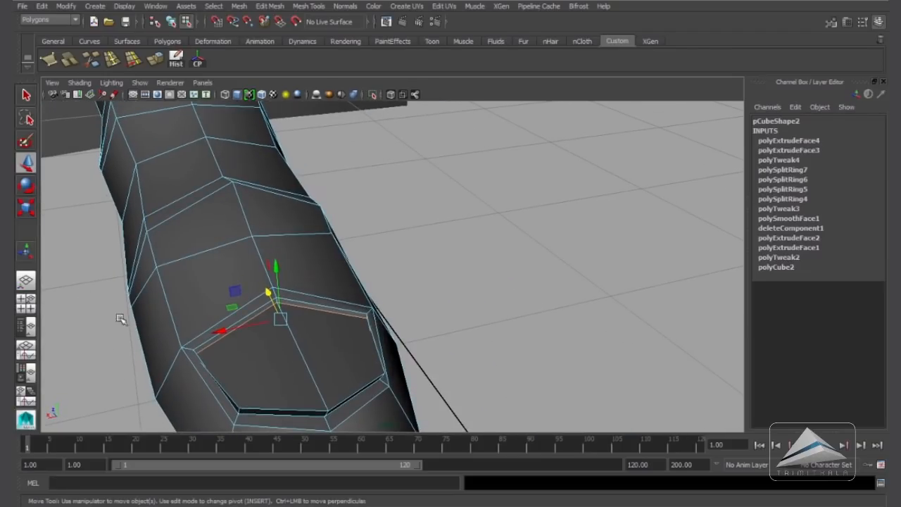
left_click(27, 207)
left_click_drag(224, 330, 226, 332)
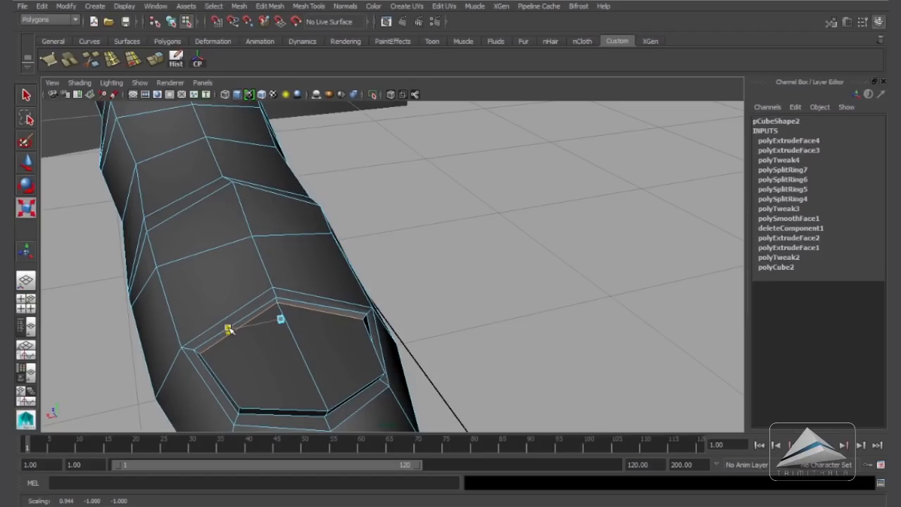
left_click_drag(227, 329, 229, 329)
Step: Select the nail's two front edges and move them outward past the fingertip and slightly up
left_click_drag(275, 337, 376, 363, "alt")
left_click(416, 272)
key("w")
left_click_drag(432, 299, 360, 301)
left_click(361, 310)
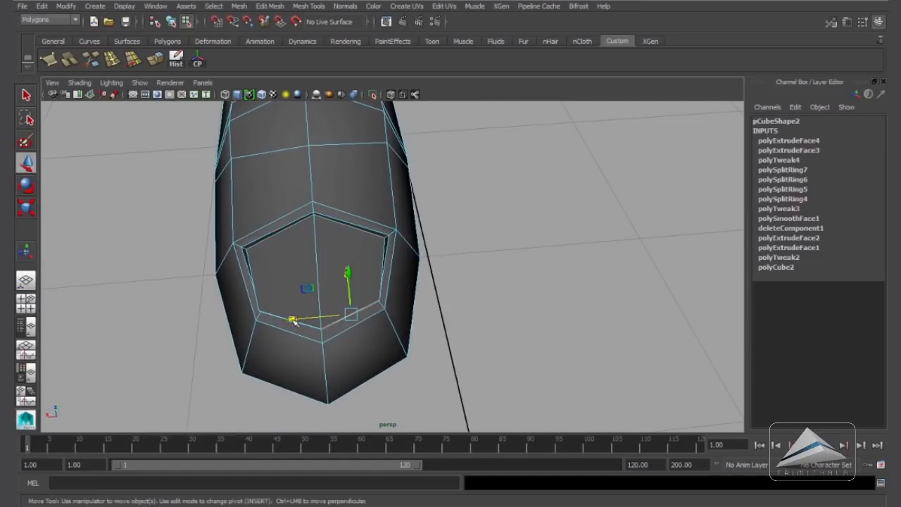
left_click(281, 313, "shift")
left_click_drag(281, 314, 465, 272, "alt")
left_click_drag(422, 249, 427, 247)
left_click_drag(488, 195, 489, 191)
Step: Select the nail's front corner vertices and scale them wider across the finger to refine the nail outline
left_click_drag(370, 295, 359, 278, "alt")
right_click_drag(360, 241, 411, 227)
left_click_drag(359, 302, 465, 281, "alt")
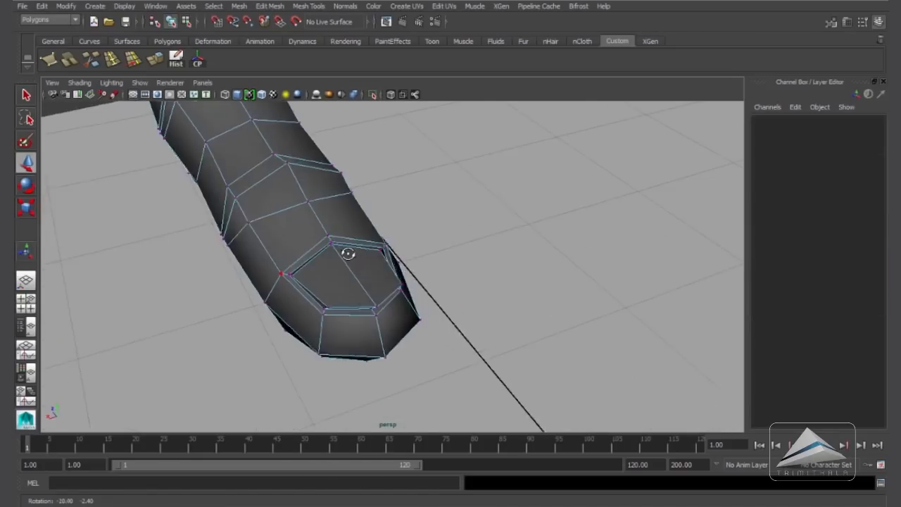
left_click_drag(326, 328, 326, 328)
left_click_drag(325, 328, 281, 318, "alt")
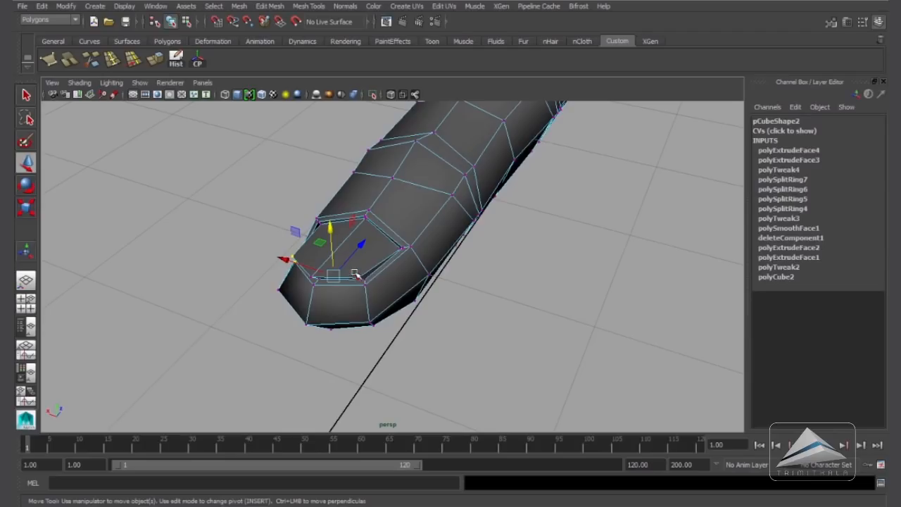
left_click_drag(363, 278, 439, 253, "alt")
left_click_drag(425, 346, 405, 423, "alt")
left_click(27, 210)
left_click_drag(398, 318, 399, 317)
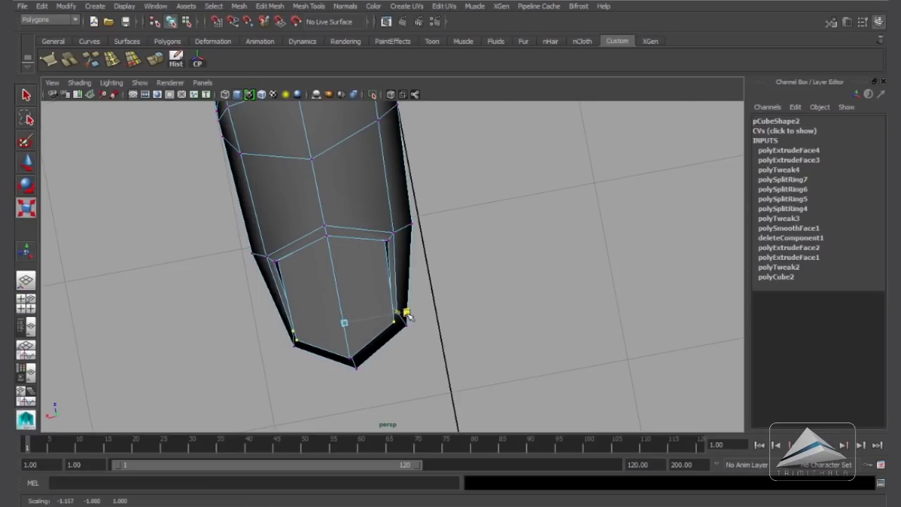
left_click_drag(410, 314, 413, 315)
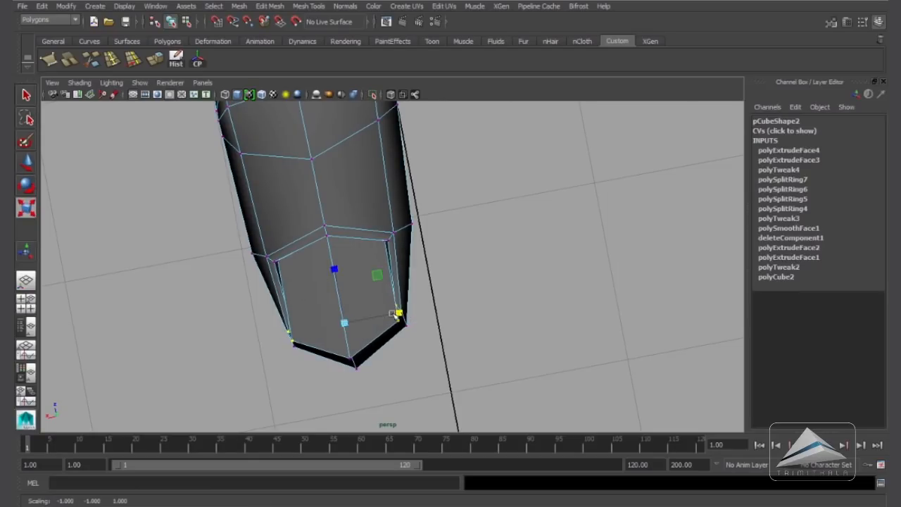
left_click(266, 257)
left_click_drag(394, 245, 396, 296)
Step: Insert a crosswise edge loop around the fingertip through the middle of the nail
key("F8")
left_click(112, 59)
left_click_drag(396, 296, 405, 318, "alt")
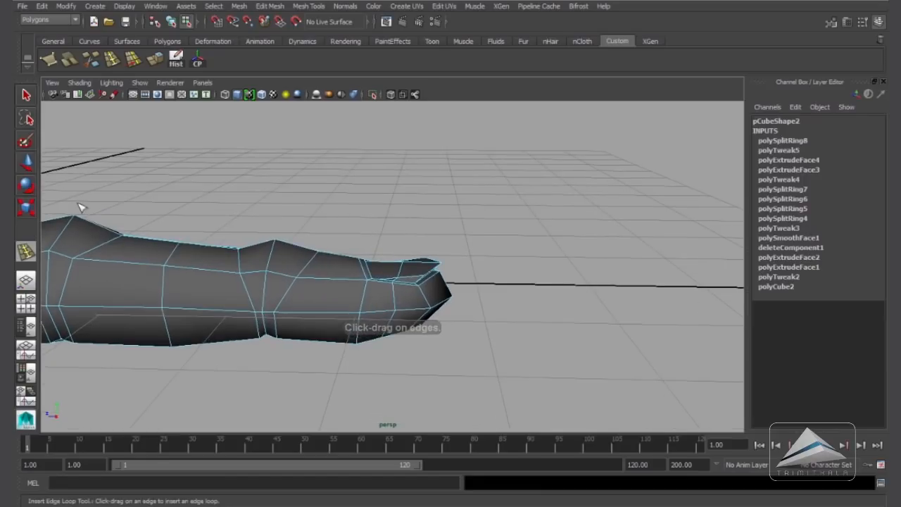
Step: Select the vertices of the new loop on the nail and raise the centre one to curve the nail's surface
left_click(26, 161)
left_click_drag(472, 225, 331, 254, "alt")
left_click_drag(396, 258, 563, 271, "alt")
right_click_drag(385, 241, 385, 269)
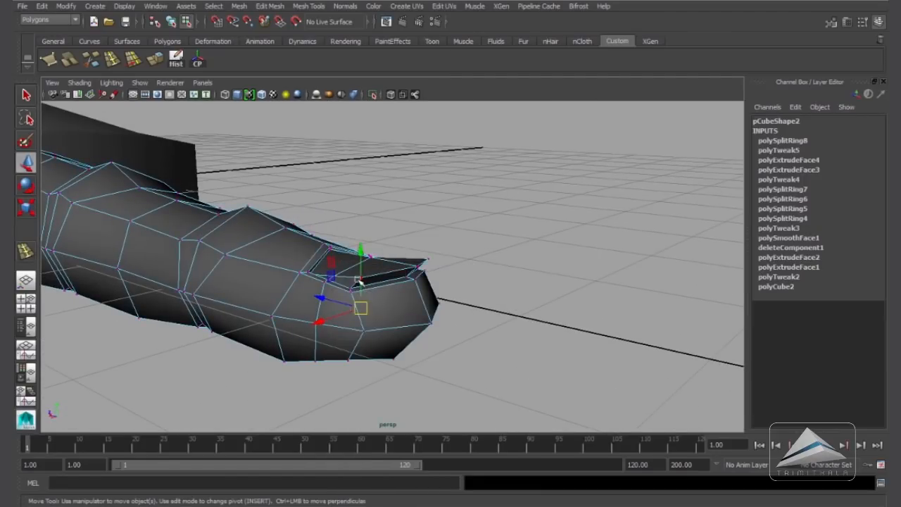
left_click_drag(551, 267, 467, 251, "alt")
left_click_drag(346, 195, 400, 191)
left_click(377, 283)
left_click(398, 190)
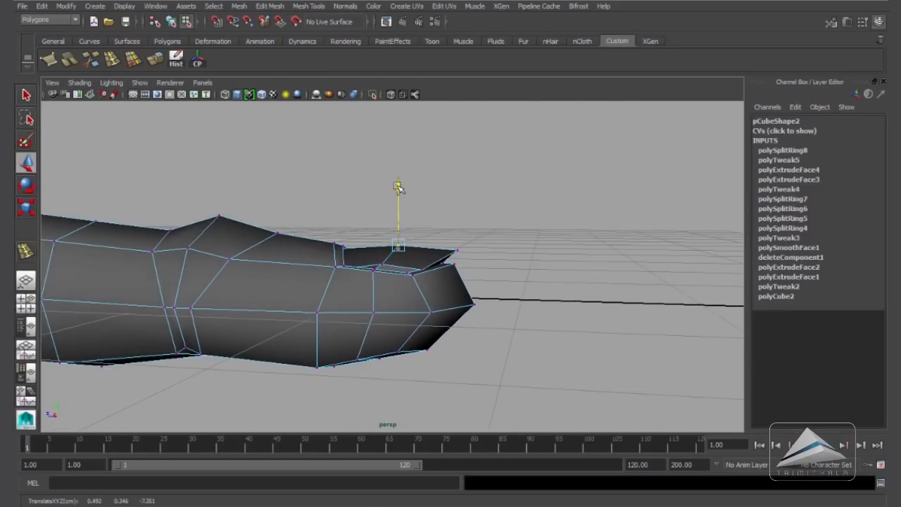
Step: Return to object mode and preview the finger in smooth display to check the nail and its proportion to the palm
left_click_drag(435, 238, 400, 197, "alt")
right_click_drag(400, 197, 450, 179)
left_click_drag(428, 252, 453, 317, "alt")
key("3")
left_click(511, 312)
left_click_drag(590, 321, 468, 266, "alt")
Step: Move the finger's pivot to its base and lower it to the middle of the base's height
left_click(437, 242)
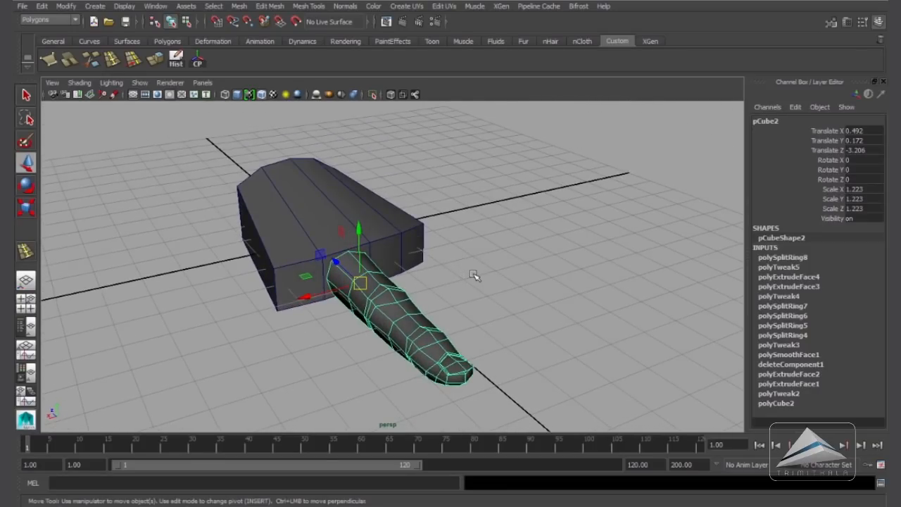
scroll(478, 308, "up", 6)
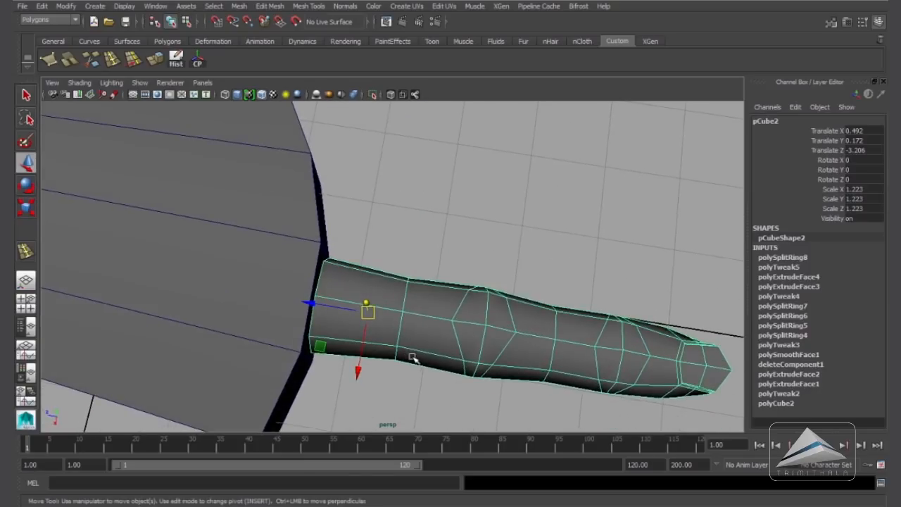
key("Insert")
left_click(318, 299)
left_click_drag(368, 336, 525, 319, "alt")
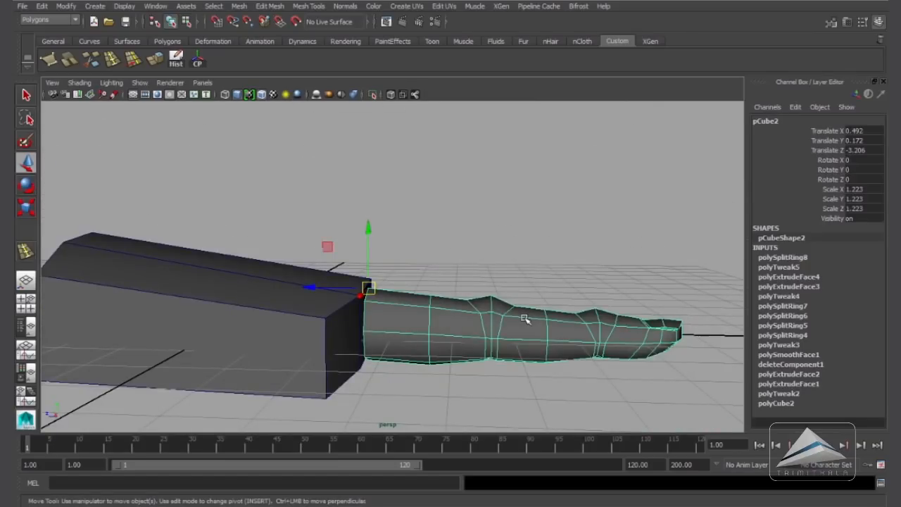
key("Insert")
left_click_drag(371, 242, 367, 252)
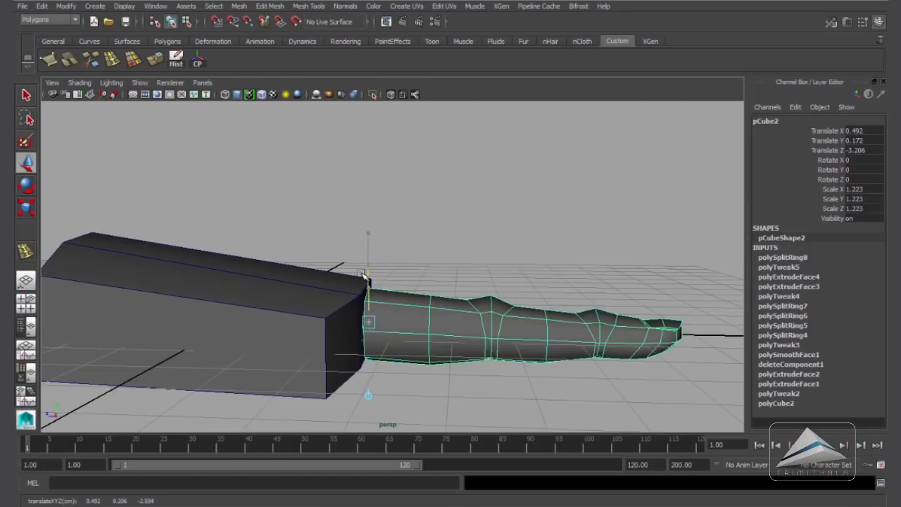
key("Insert")
Step: Duplicate the finger three times in the top view and space the copies side by side along the palm's front edge
left_click_drag(475, 325, 382, 345, "alt")
key("space")
scroll(426, 333, "up", 2)
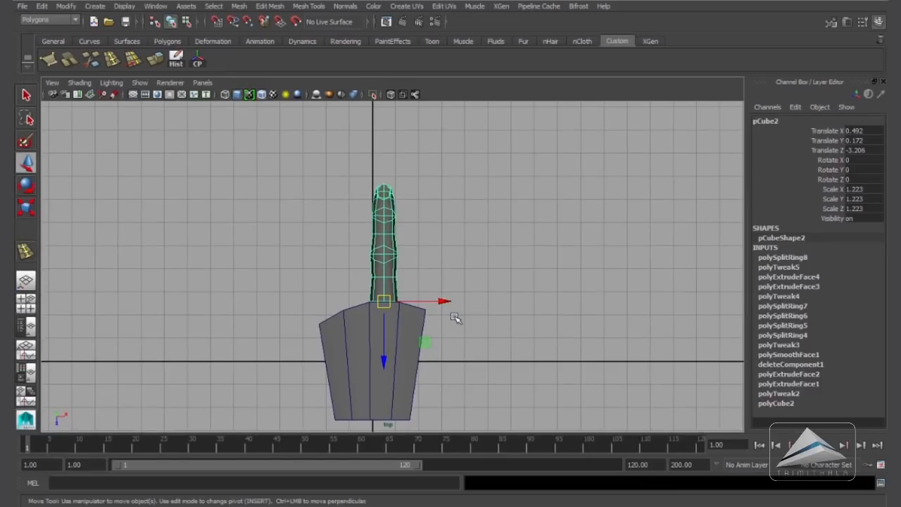
key("ctrl+d")
key("ctrl+d")
left_click_drag(443, 300, 383, 308)
key("ctrl+d")
scroll(394, 235, "up", 2)
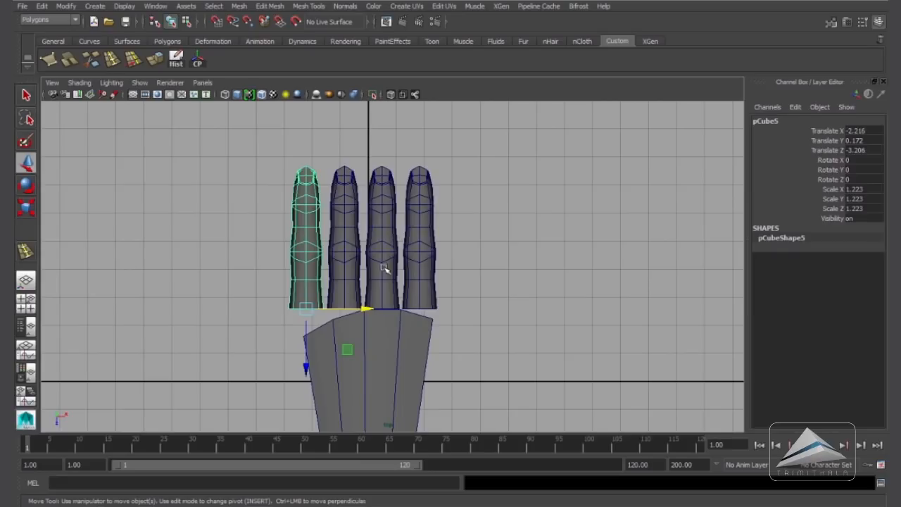
Step: Move the index finger's base closer to the palm, rotate it outward to about -6.56 degrees in Y and scale it uniformly to about 1.173
left_click(422, 250)
scroll(503, 282, "up", 1)
middle_click_drag(503, 283, 502, 249, "alt")
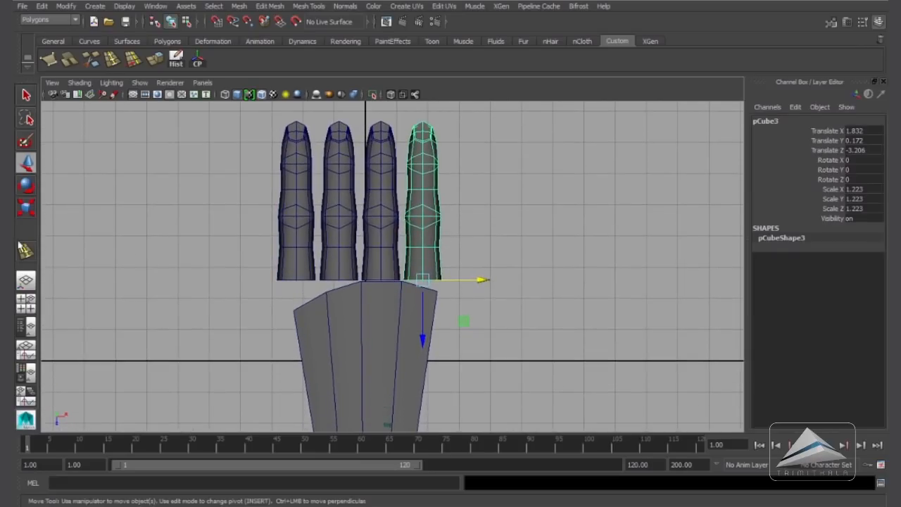
left_click_drag(425, 341, 425, 340)
key("e")
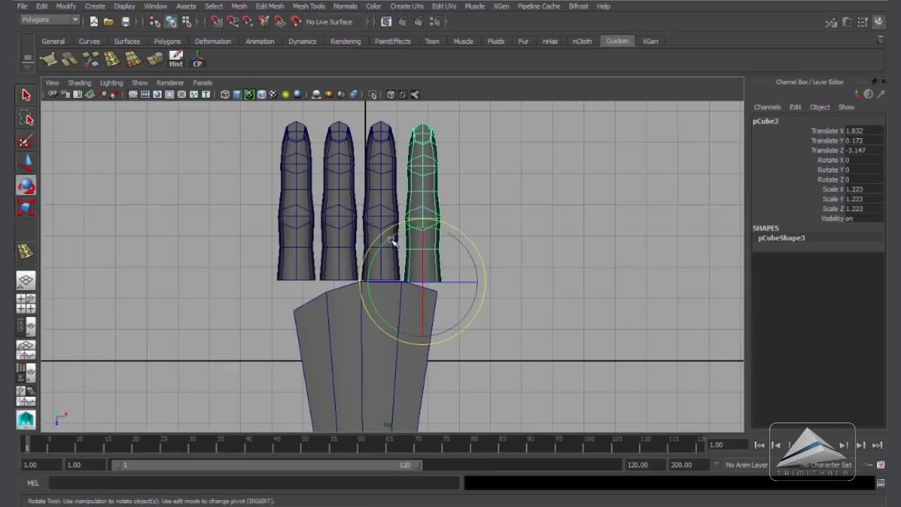
left_click_drag(439, 228, 443, 235)
left_click(27, 210)
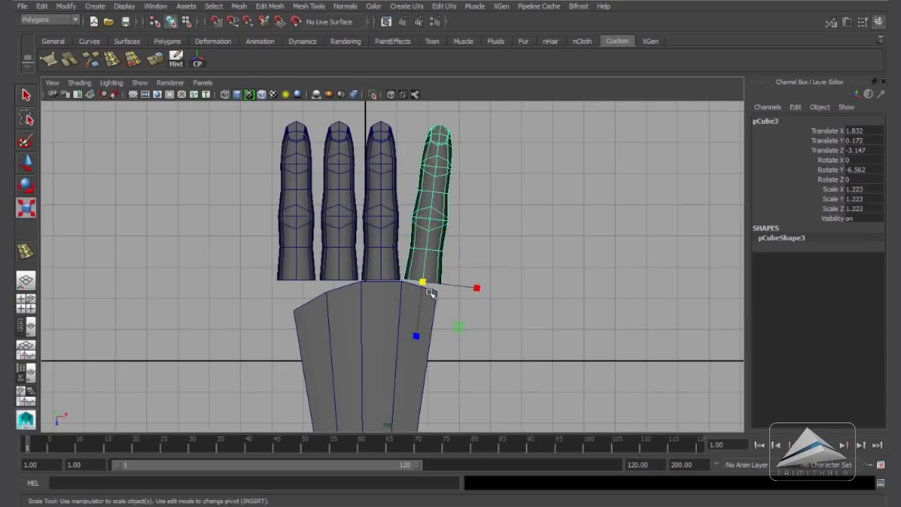
left_click_drag(425, 283, 419, 286)
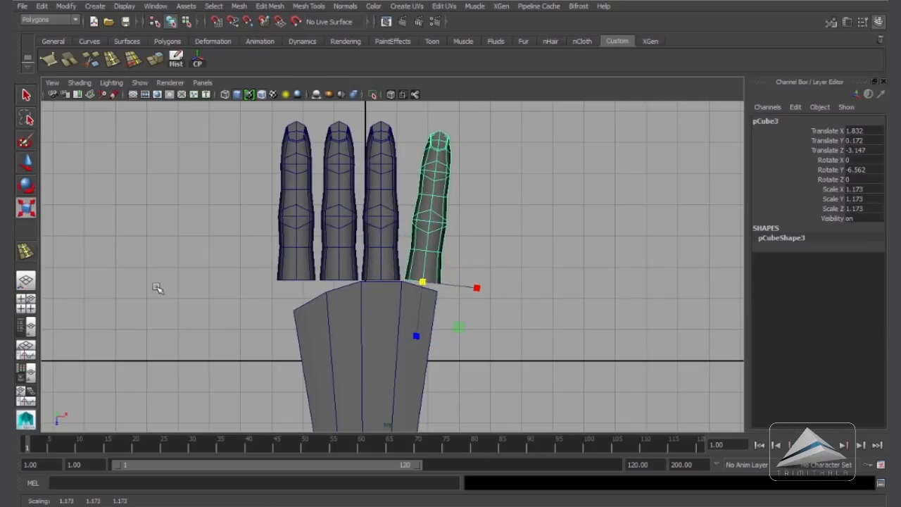
Step: Rotate the ring finger outward to about 8.24 degrees in Y, shift its base onto the palm's front edge and scale it down with slightly less length
left_click(343, 215)
key("e")
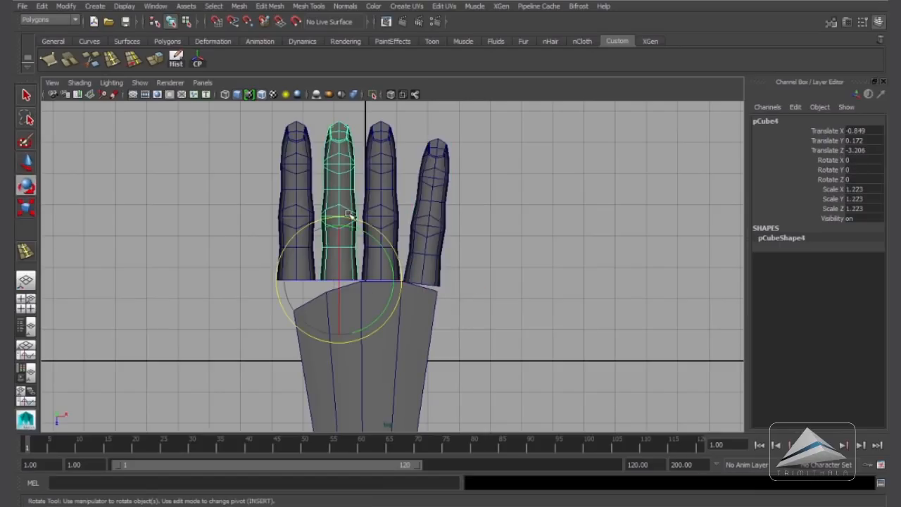
left_click_drag(348, 226, 340, 225)
left_click(25, 209)
left_click_drag(340, 280, 342, 286)
key("w")
left_click(25, 207)
left_click_drag(349, 343, 347, 337)
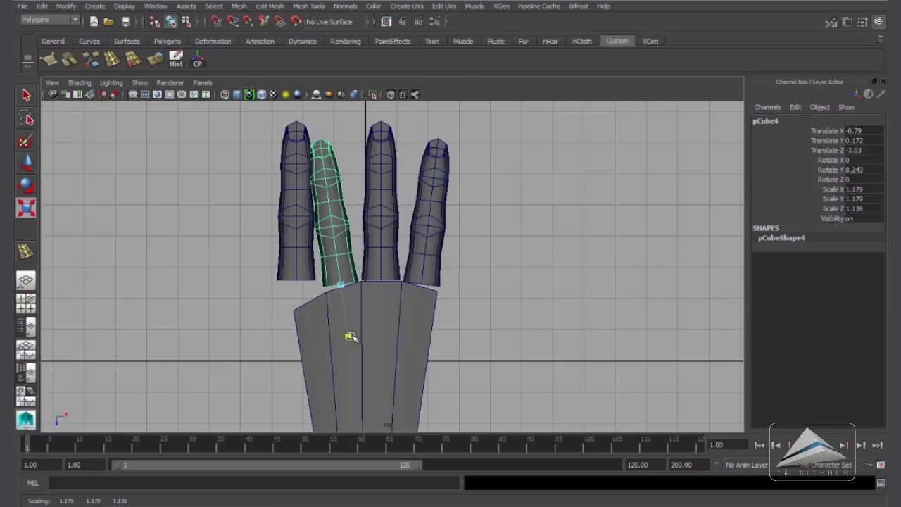
Step: Fit the little finger to the palm's sloping outer corner by moving it, rotating it outward and scaling it shorter
left_click(289, 233)
key("w")
mouse_move(343, 280)
left_mouse_down()
mouse_move(353, 300)
mouse_move(345, 265)
left_mouse_up()
key("e")
key("w")
left_click_drag(316, 304, 292, 315)
left_click(27, 208)
left_click_drag(317, 355, 315, 348)
Step: Adjust the heights of the ring, little and index fingers in the perspective view so their bases follow the palm's arched front
key("space")
left_click_drag(512, 321, 514, 292)
left_click_drag(461, 311, 436, 310, "alt")
left_click(440, 295)
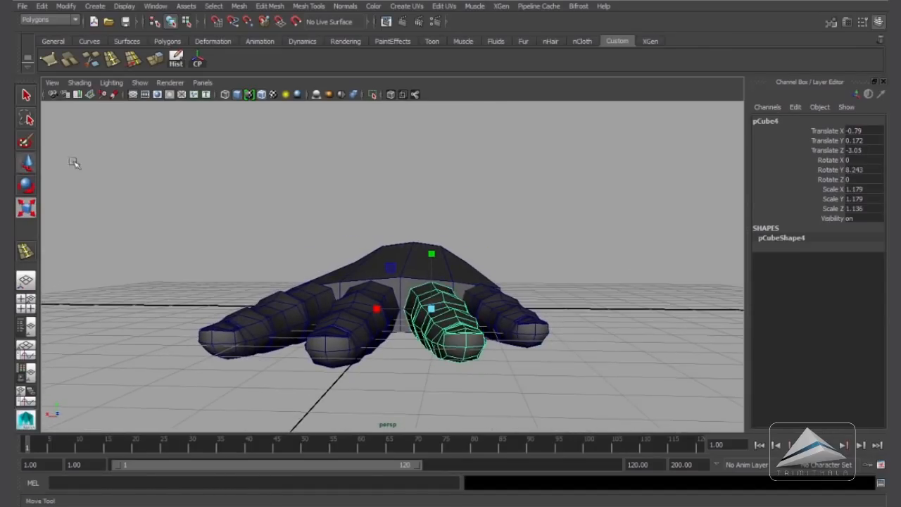
left_click_drag(432, 253, 483, 304)
left_click(507, 320)
left_click_drag(488, 249, 311, 303)
left_click_drag(313, 251, 303, 250)
left_click_drag(472, 303, 533, 339, "alt")
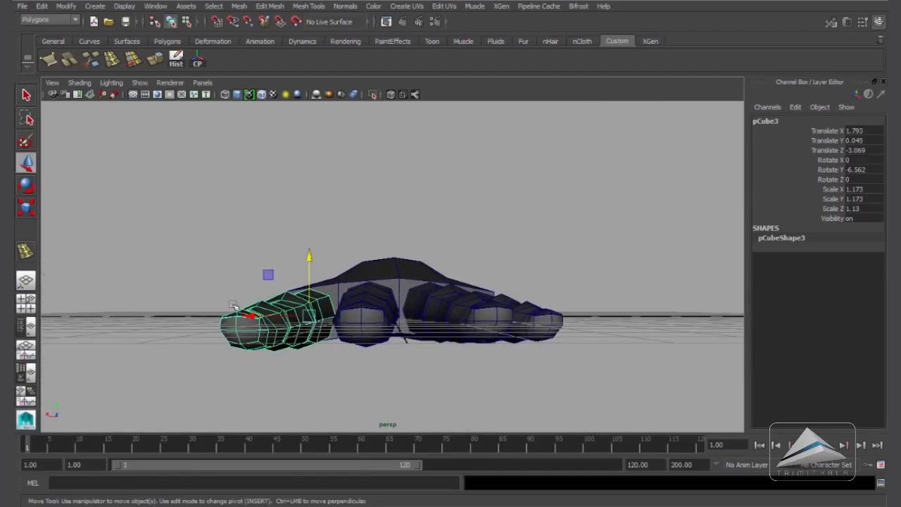
left_click_drag(281, 302, 336, 298, "alt")
left_click(591, 313)
key("r")
Step: Select the palm, switch to edge selection and pick the vertical front edge between the index and middle fingers
left_click(336, 297)
left_click_drag(393, 302, 442, 341, "alt")
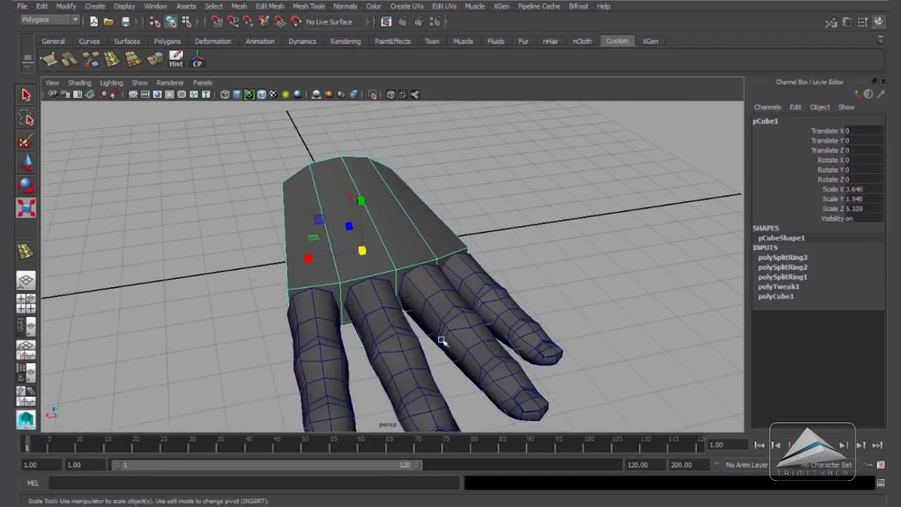
right_click(328, 280)
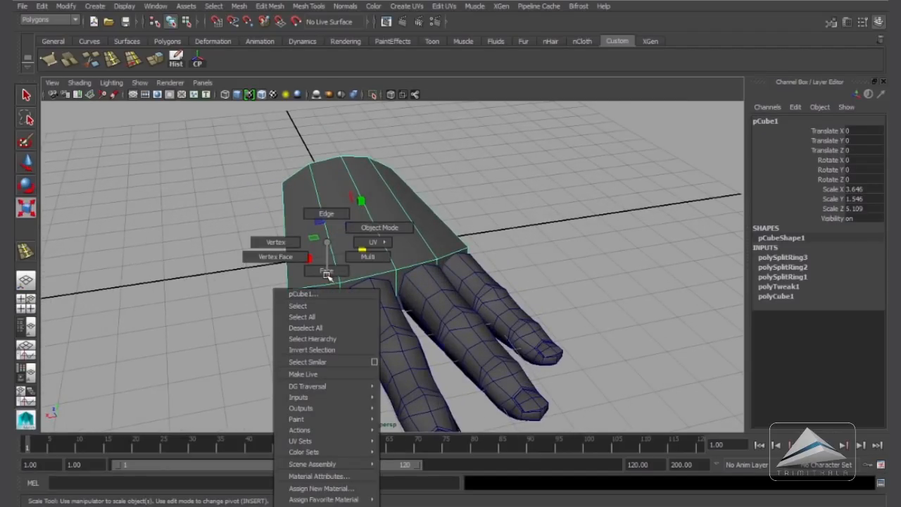
left_click_drag(334, 245, 408, 265, "alt")
right_click_drag(409, 265, 443, 275, "alt")
right_click_drag(323, 288, 322, 197)
left_click(324, 309)
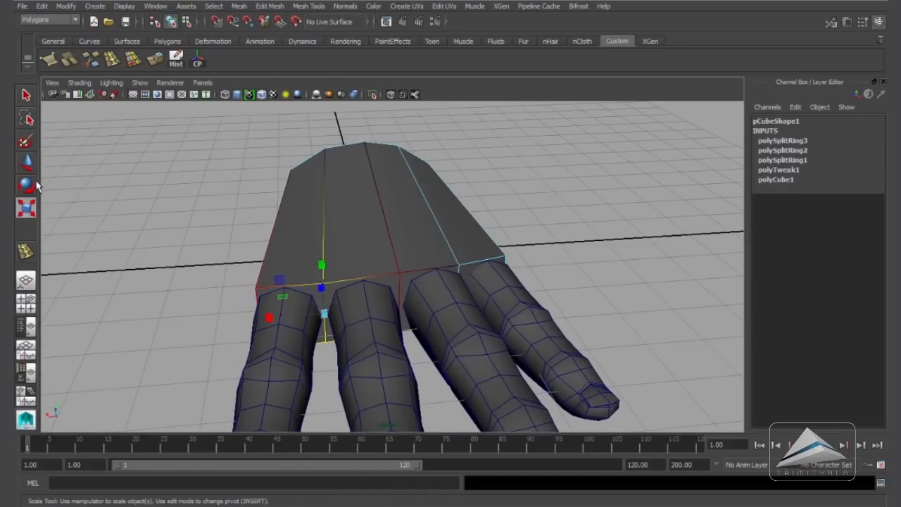
key("w")
left_click_drag(269, 318, 278, 318)
key("ctrl+z")
Step: Slide the palm's lengthwise edge loops with the Slide Edge tool to line them up with the gaps between the fingers
left_click(133, 59)
left_click_drag(440, 304, 400, 295, "alt")
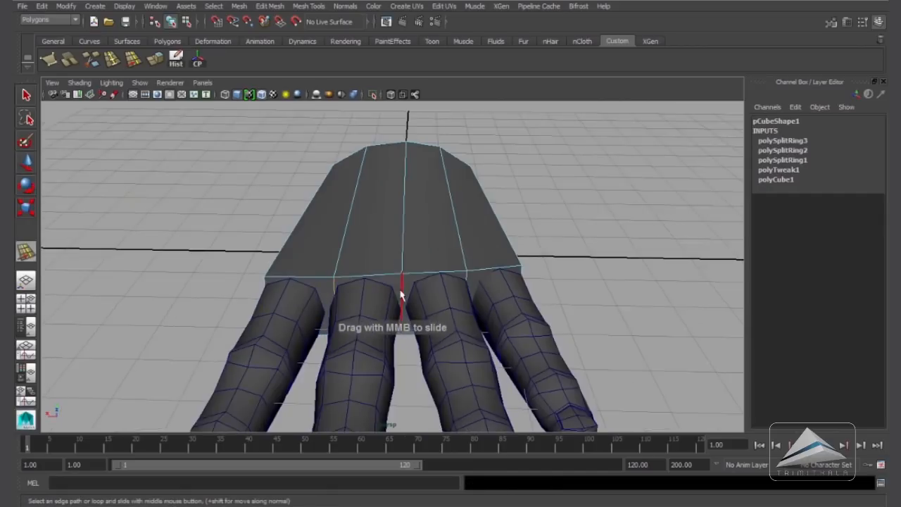
left_click_drag(534, 302, 478, 296, "alt")
left_click_drag(402, 320, 436, 325, "alt")
Step: Return to object mode and insert a horizontal edge loop around the palm at the middle of its thickness
key("w")
key("F8")
left_click_drag(352, 313, 282, 309, "alt")
right_click_drag(282, 310, 295, 329, "shift")
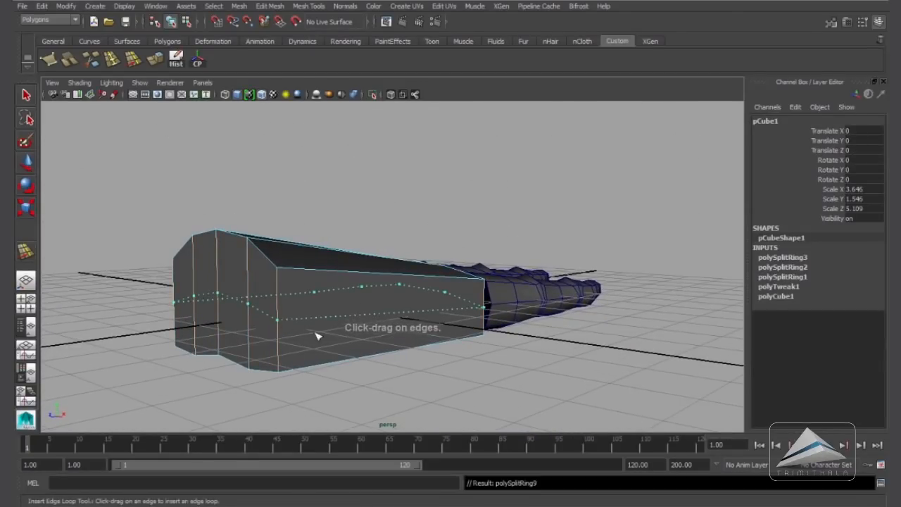
left_click_drag(316, 337, 318, 337)
left_click_drag(318, 337, 374, 342, "alt")
Step: Scale the palm's new horizontal loop sideways to round the sides of the palm
left_click(26, 162)
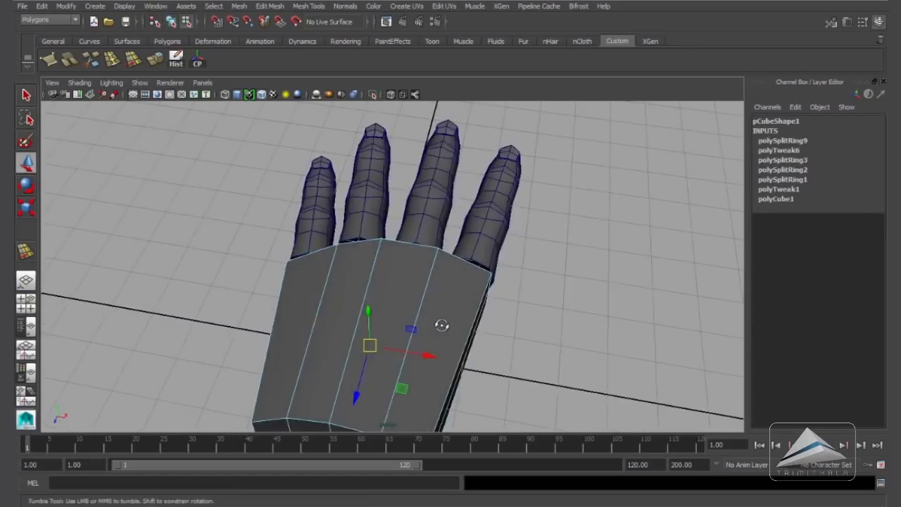
left_click_drag(438, 324, 508, 294, "alt")
left_click_drag(411, 350, 162, 317, "alt")
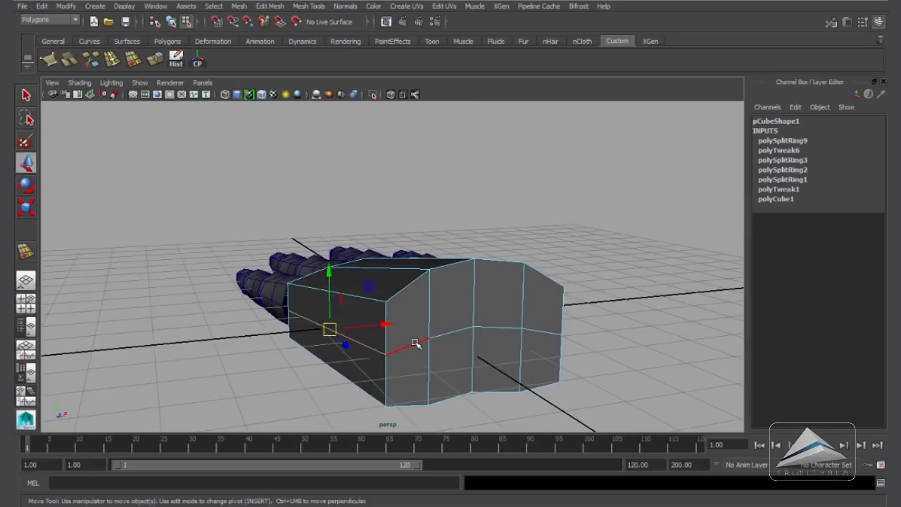
left_click_drag(455, 342, 429, 344, "alt")
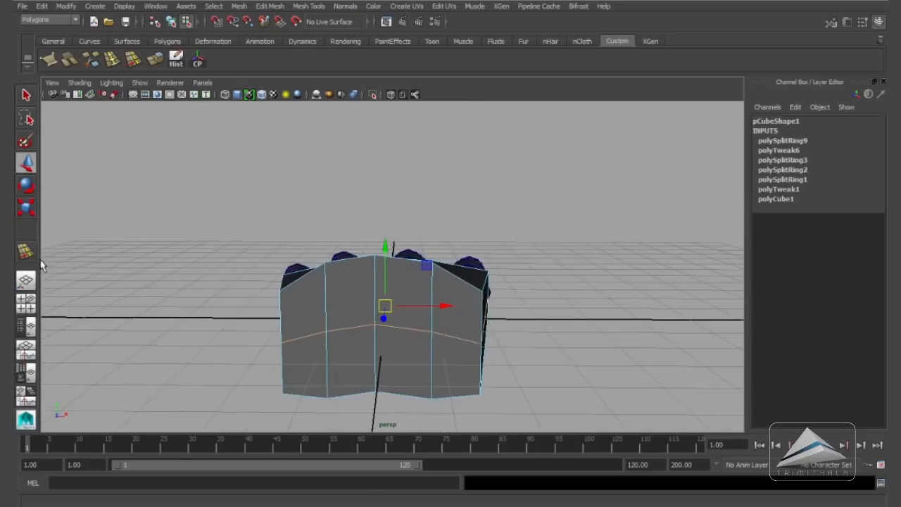
key("r")
mouse_move(439, 308)
left_mouse_down()
mouse_move(323, 343)
mouse_move(352, 356)
mouse_move(354, 334)
mouse_move(364, 376)
mouse_move(509, 388)
mouse_move(416, 356)
mouse_move(432, 353)
mouse_move(474, 302)
mouse_move(422, 310)
left_mouse_up()
right_click_drag(422, 310, 338, 256, "alt")
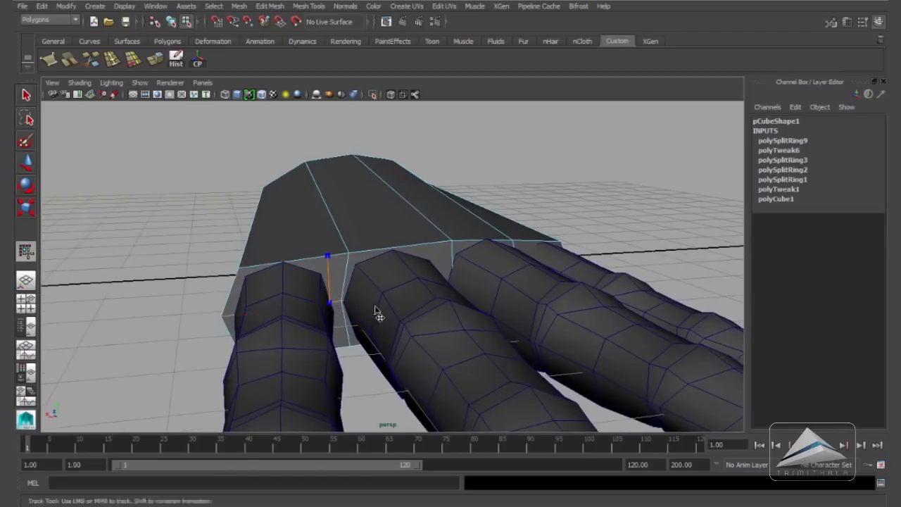
Step: Split the palm's front faces with vertical cuts beside the existing edges in the gaps between the fingers
left_click_drag(378, 312, 328, 322, "alt")
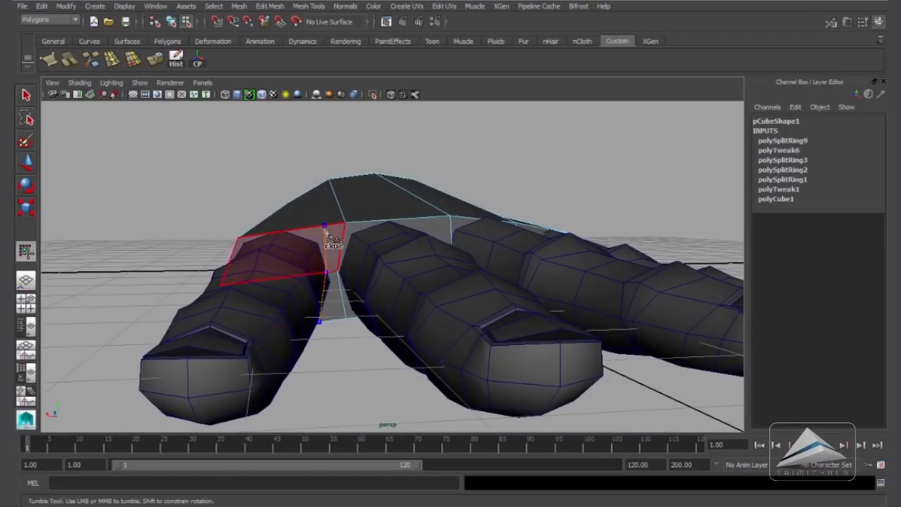
right_click(415, 245)
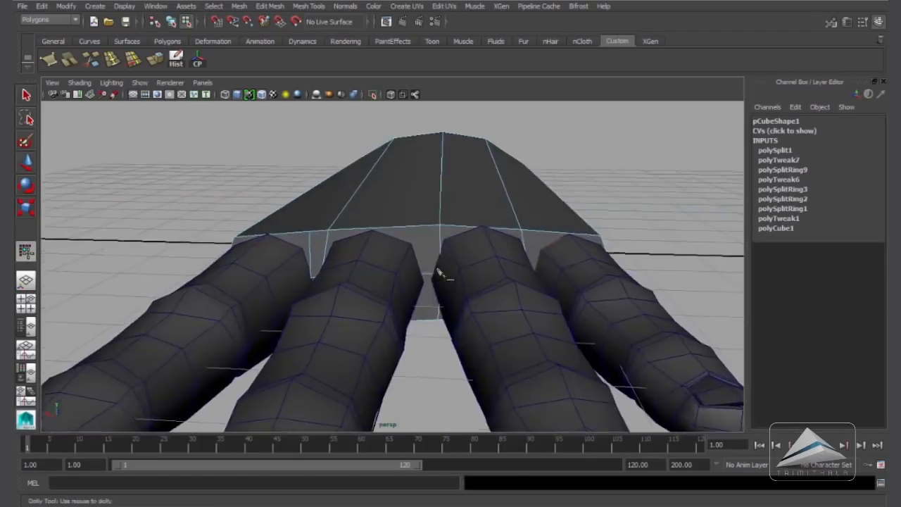
left_click_drag(427, 276, 451, 259, "alt")
key("Return")
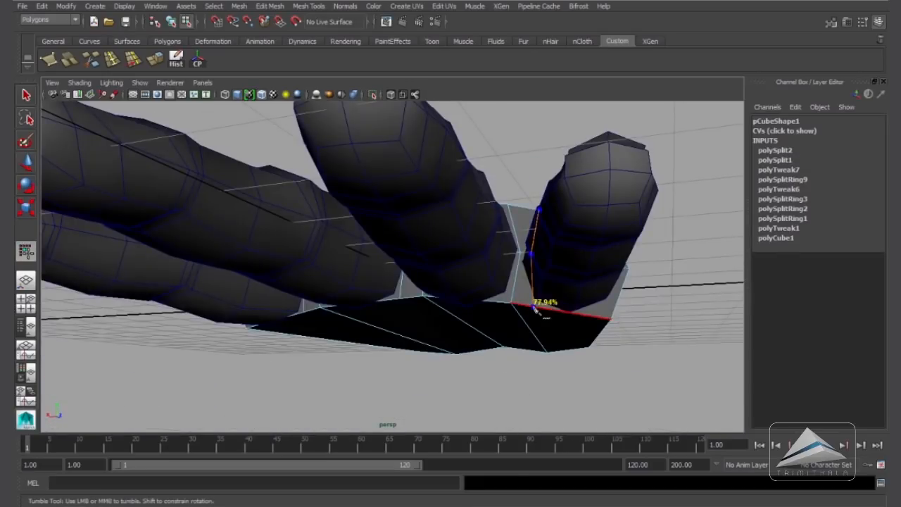
key("Return")
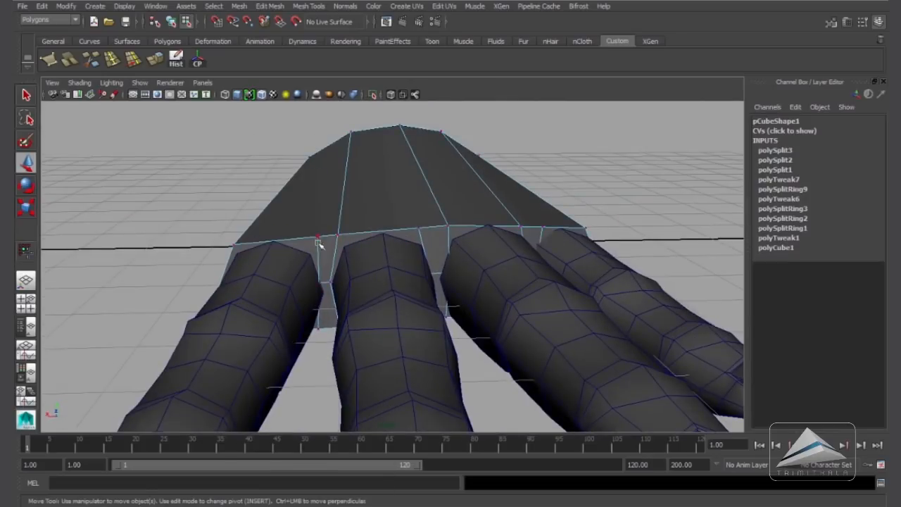
Step: Move the vertices of the vertical edges on the palm's front sideways to fit the gaps between the fingers
left_click(275, 285)
left_click_drag(491, 307, 486, 394, "alt")
left_click_drag(398, 283, 388, 283)
left_click_drag(605, 305, 556, 218, "alt")
left_click(509, 224)
left_click(516, 274)
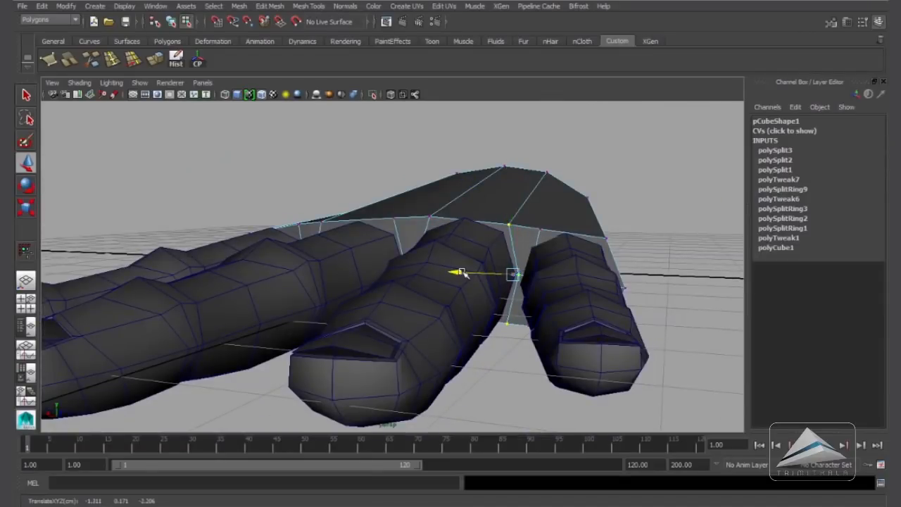
left_click_drag(522, 283, 279, 283, "alt")
left_click(323, 278)
left_click(329, 288)
left_click(334, 278)
left_click_drag(394, 133, 437, 209, "alt")
Step: Select the palm's front faces behind the four fingers, delete them to leave openings and return to object mode
key("F8")
left_click_drag(499, 264, 379, 283, "alt")
right_click_drag(373, 243, 374, 268)
left_click_drag(352, 298, 436, 271)
left_click_drag(481, 290, 497, 274, "shift")
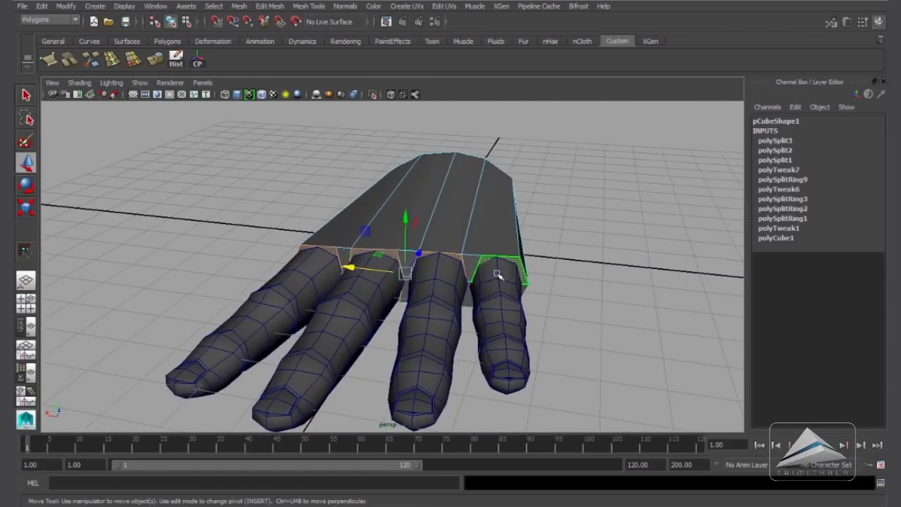
left_click_drag(589, 283, 540, 283, "alt")
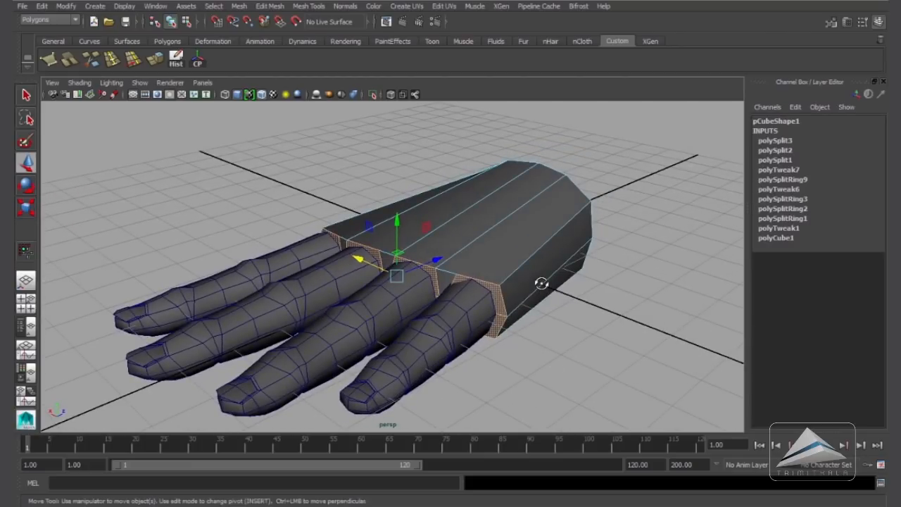
left_click(541, 283)
left_click_drag(540, 283, 504, 314, "alt")
left_click_drag(372, 247, 443, 233, "alt")
right_click_drag(427, 179, 461, 164)
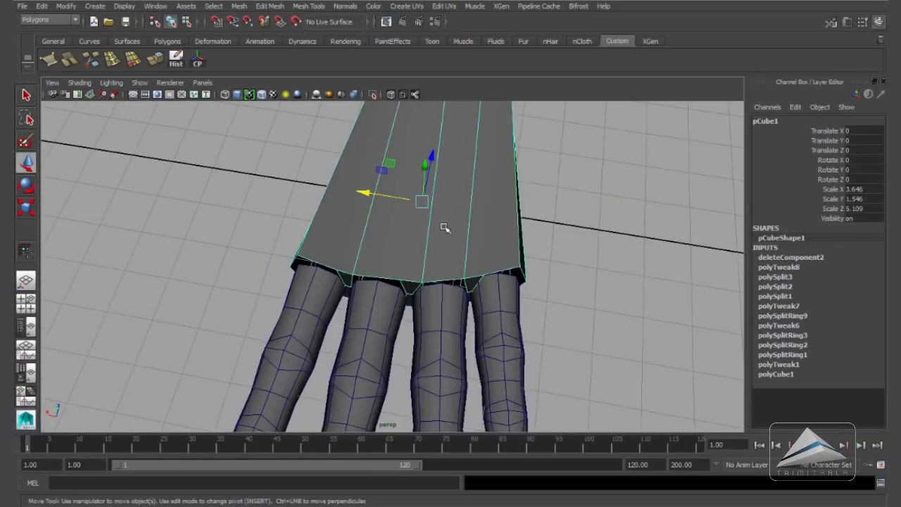
Step: Cut the palm crosswise at two places along its length in the side view with the Cut Faces tool
left_click_drag(461, 163, 502, 195, "alt")
right_click_drag(544, 298, 459, 298, "alt")
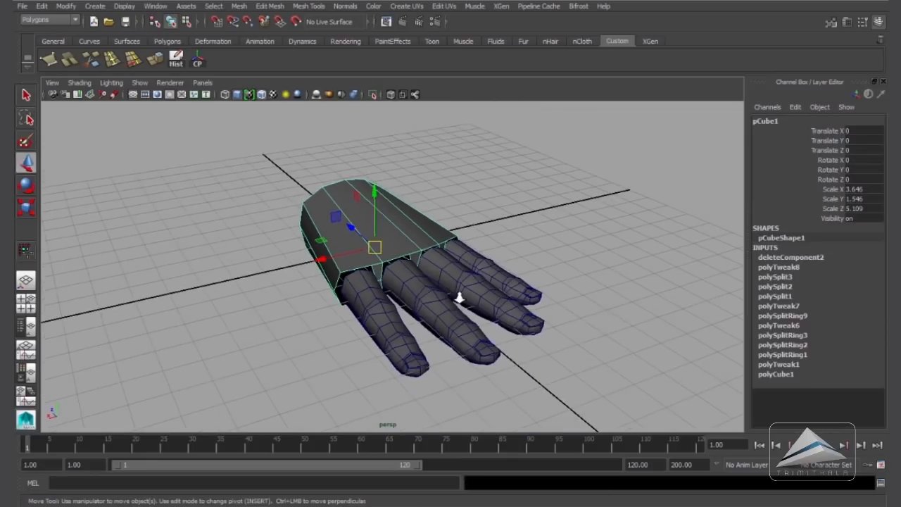
left_click_drag(459, 298, 517, 312, "alt")
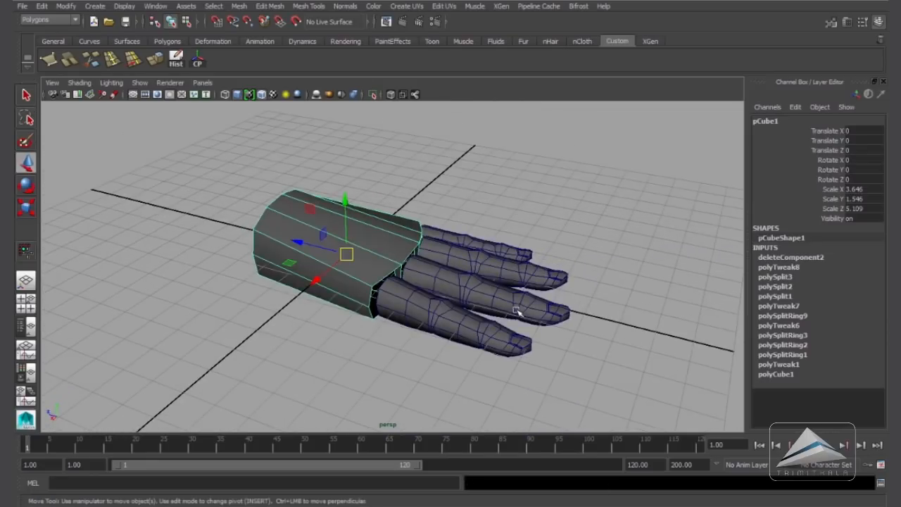
left_click_drag(352, 258, 398, 292, "alt")
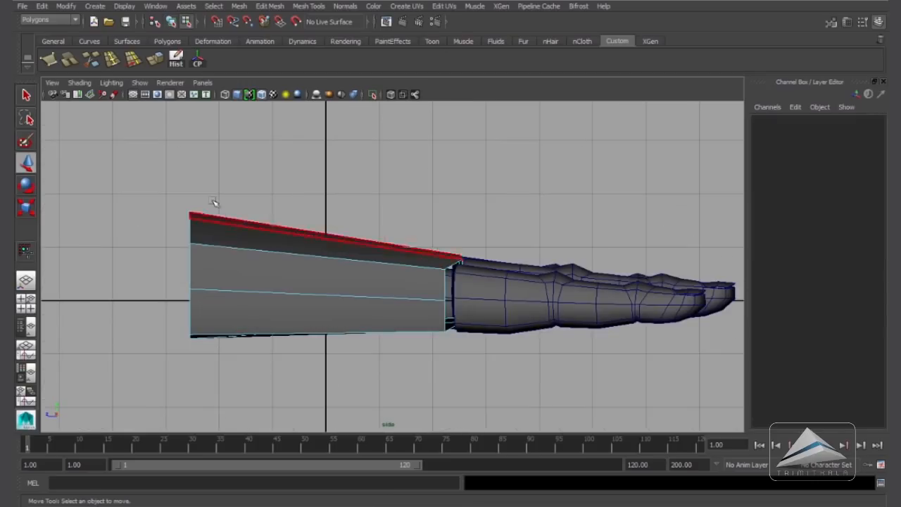
left_click(90, 60)
left_click(348, 304)
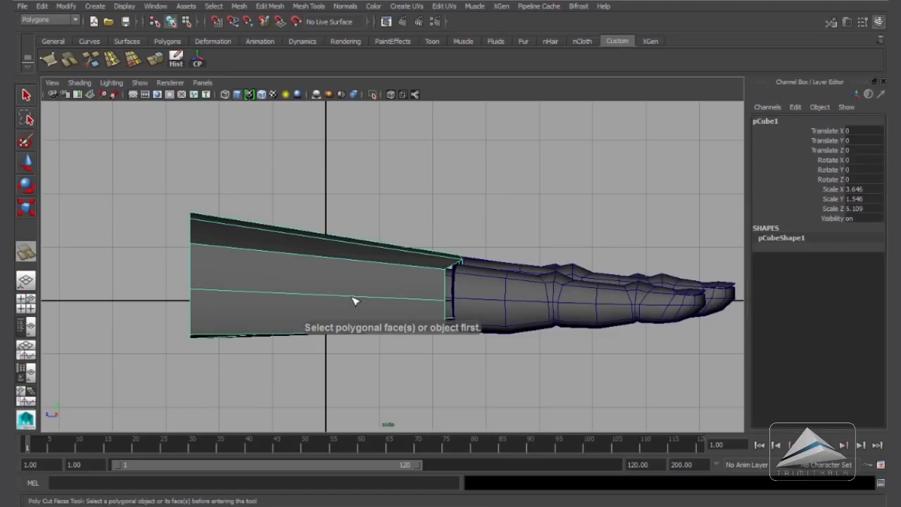
left_click_drag(350, 295, 350, 308)
left_click_drag(254, 296, 252, 329)
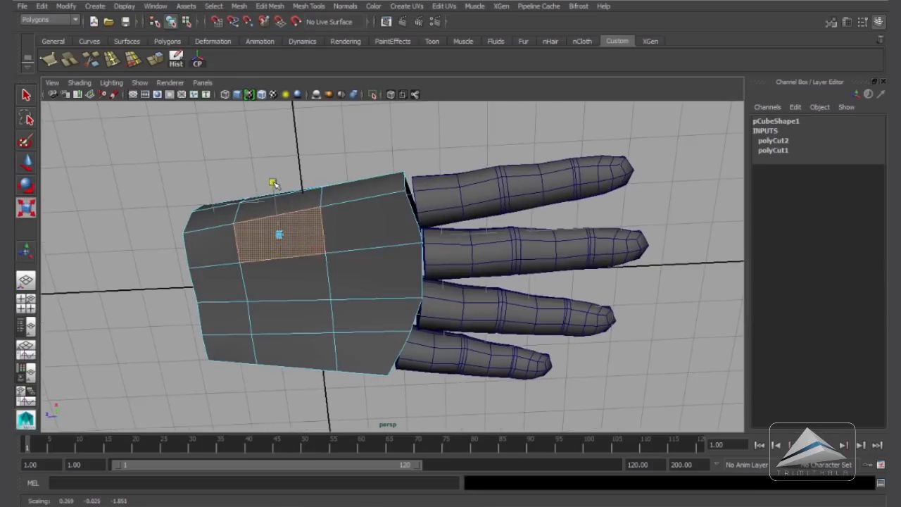
Step: Scale the middle face on the thumb side of the palm's underside larger and straighten its border edges by scaling them
left_click_drag(275, 185, 267, 144)
right_click_drag(306, 202, 297, 193)
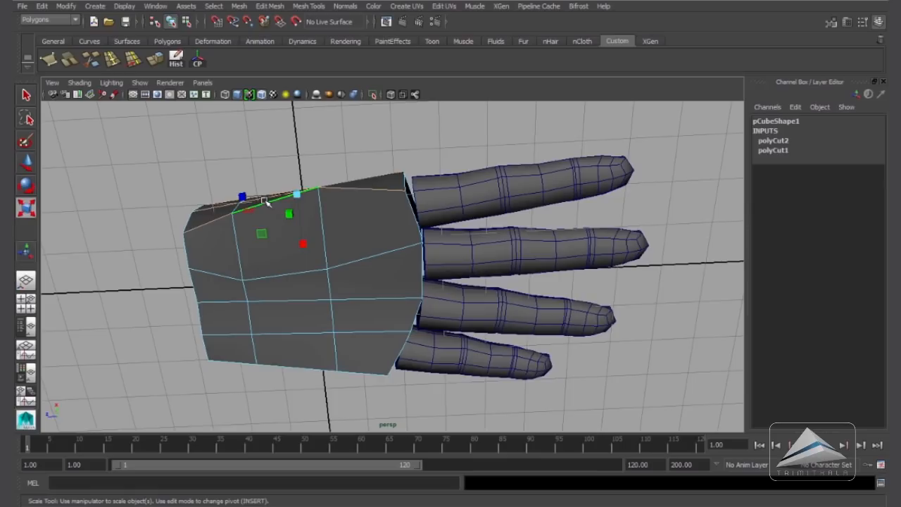
left_click(266, 202)
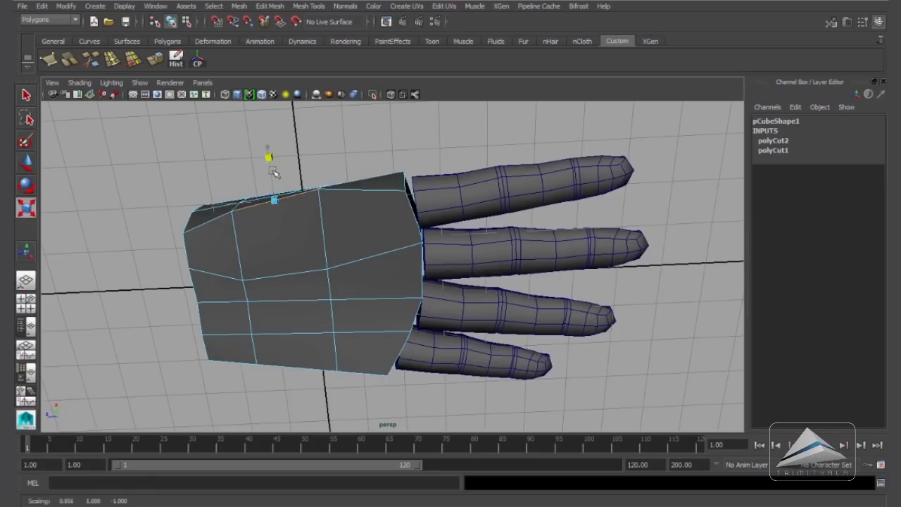
left_click(283, 275)
left_click_drag(278, 224, 283, 274)
left_click(236, 245)
left_click_drag(182, 244, 233, 243)
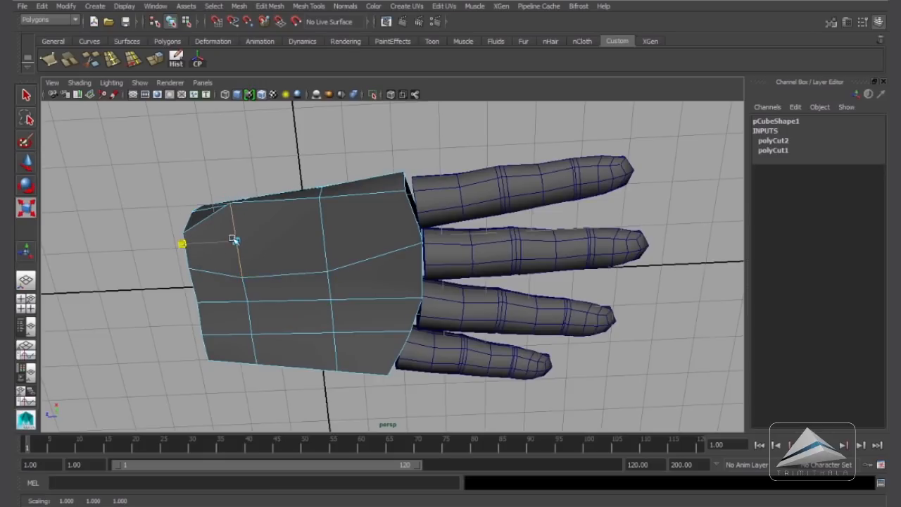
left_click(325, 235)
left_click_drag(379, 236, 322, 289)
Step: Select the enlarged face on the thumb side of the palm and rotate it to face diagonally toward the fingers
right_click_drag(294, 240, 294, 258)
left_click(302, 261)
mouse_move(338, 277)
left_mouse_down("alt")
mouse_move(302, 232)
mouse_move(303, 249)
mouse_move(283, 270)
mouse_move(338, 302)
mouse_move(366, 296)
mouse_move(351, 281)
left_mouse_up("alt")
left_click(29, 166)
left_click_drag(479, 331, 330, 281)
key("e")
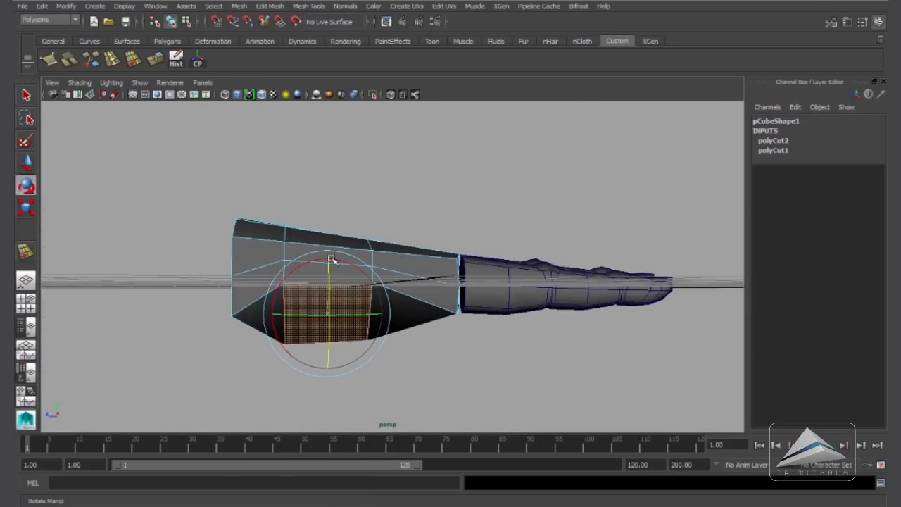
left_click_drag(337, 279, 422, 317, "alt")
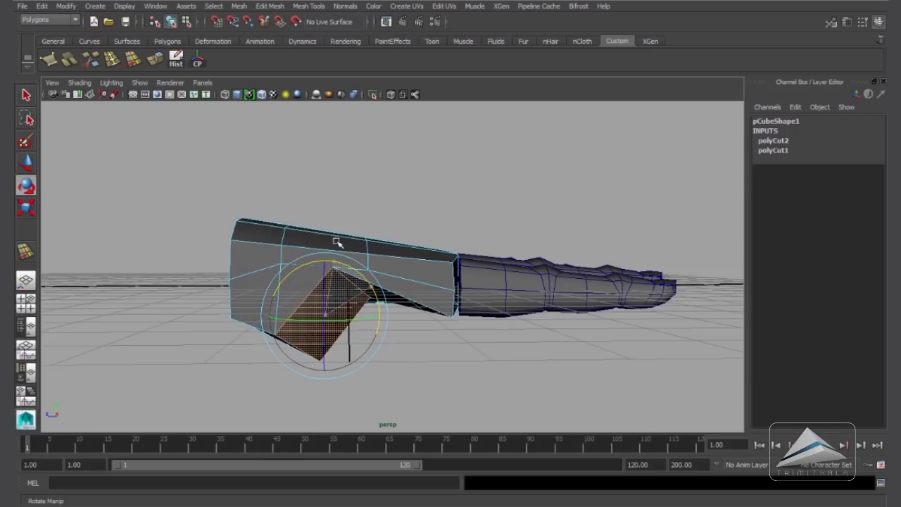
left_click_drag(444, 331, 468, 394, "alt")
Step: Move the tilted thumb-base face sideways out from the palm and leave face editing
left_click(27, 163)
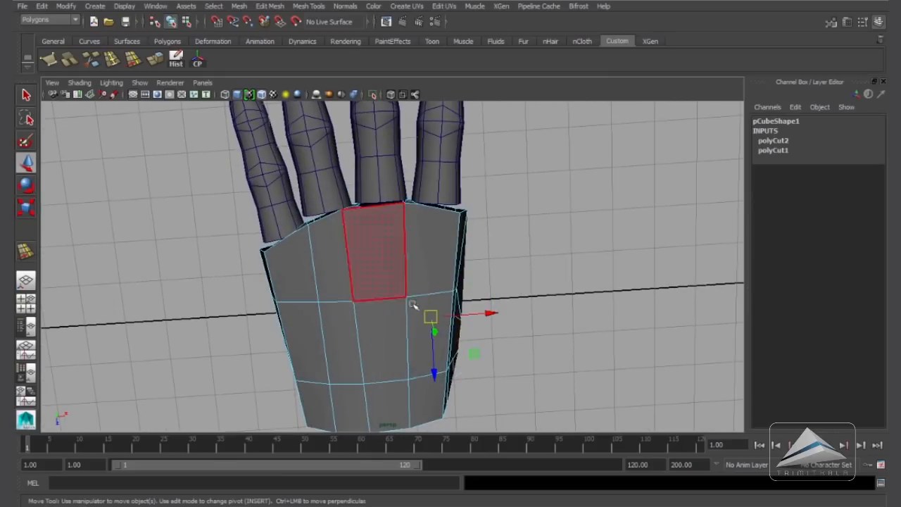
left_click_drag(492, 310, 493, 311)
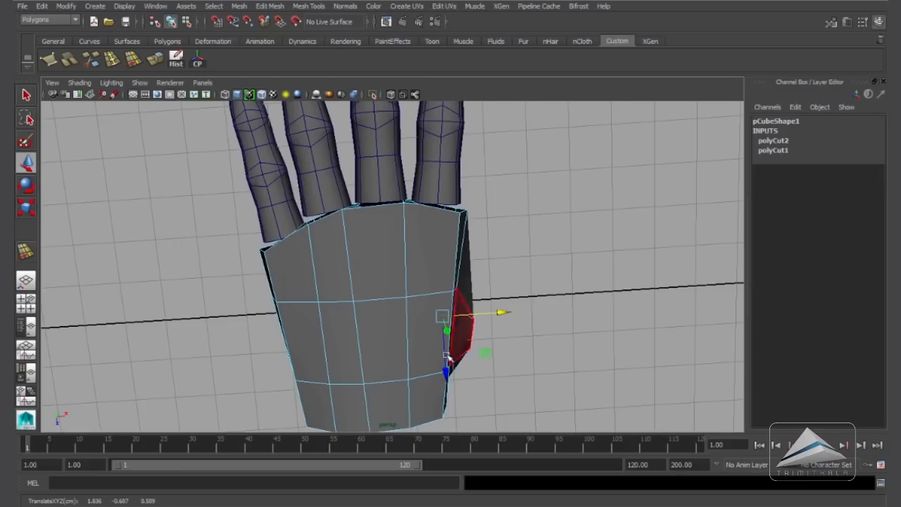
mouse_move(515, 355)
left_mouse_down("alt")
mouse_move(535, 316)
mouse_move(420, 288)
mouse_move(528, 373)
mouse_move(522, 380)
mouse_move(511, 370)
left_mouse_up("alt")
left_click(527, 373)
Step: Duplicate a finger and move the copy over to the thumb side of the palm
left_click(551, 254)
left_click_drag(518, 266, 555, 316, "alt")
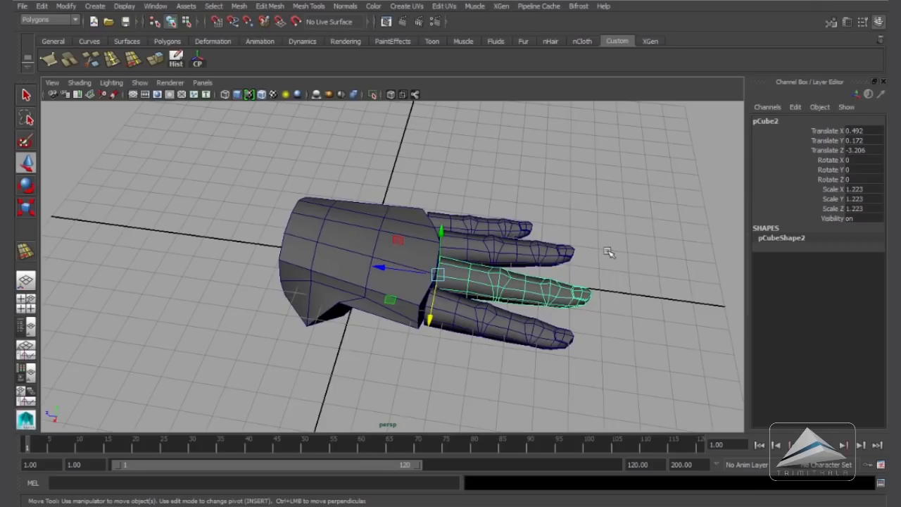
left_click_drag(590, 254, 369, 344, "alt")
left_click_drag(370, 345, 376, 294, "alt")
middle_click(278, 307)
left_click_drag(236, 306, 285, 307)
left_click_drag(286, 308, 310, 359, "alt")
Step: Rotate the copied finger to point away from the palm like a thumb and scale it to 1.502, 1.502, 0.964
left_click(26, 185)
left_click_drag(394, 412, 350, 428)
left_click_drag(492, 352, 331, 309, "alt")
left_click_drag(331, 309, 321, 295)
left_click_drag(354, 331, 369, 339)
left_click_drag(369, 339, 285, 293, "alt")
key("r")
left_click_drag(285, 293, 426, 328, "alt")
Step: Rotate the thumb further and move its open end up to the tilted palm face
key("e")
left_click_drag(302, 314, 457, 331)
key("w")
left_click_drag(266, 313, 304, 315)
left_click_drag(304, 314, 385, 282, "alt")
key("e")
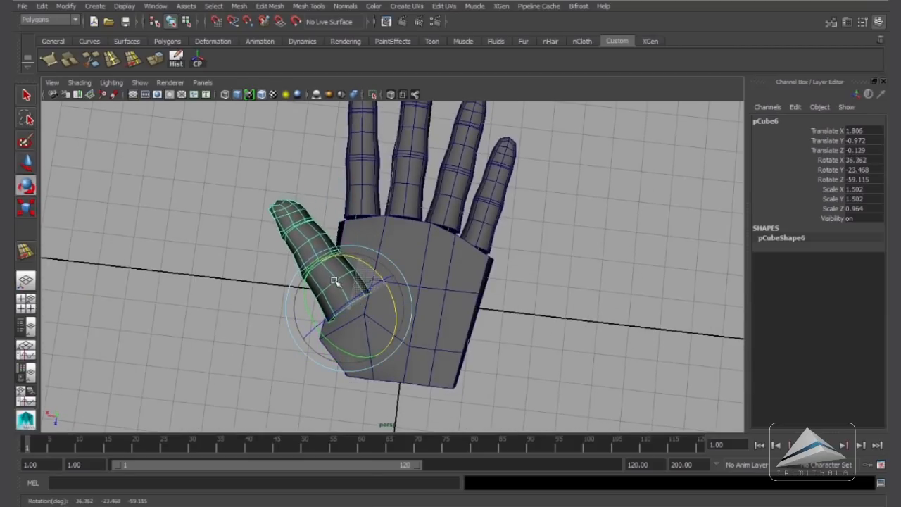
left_click(28, 164)
left_click_drag(348, 308, 331, 304)
left_click_drag(331, 304, 407, 326, "alt")
Step: Refine the thumb's rotation and position so its open end sits parallel to the tilted palm face with a small gap
left_click(28, 184)
left_click_drag(407, 325, 330, 260, "alt")
left_click(28, 164)
left_click_drag(464, 331, 380, 303, "alt")
left_click(29, 184)
mouse_move(366, 352)
left_mouse_down("alt")
mouse_move(434, 331)
mouse_move(416, 221)
mouse_move(577, 345)
mouse_move(396, 294)
mouse_move(359, 347)
left_mouse_up("alt")
left_click_drag(359, 346, 380, 289, "alt")
left_click_drag(380, 289, 458, 317, "alt")
Step: Select the vertices of the thumb's tip section and scale them with soft selection to reshape the thumb's outer half
right_click_drag(429, 302, 373, 301)
left_click_drag(477, 294, 403, 354)
left_click(27, 119)
mouse_move(524, 331)
left_mouse_down("alt")
mouse_move(479, 184)
mouse_move(518, 318)
left_mouse_up("alt")
left_click(32, 209)
mouse_move(366, 271)
left_mouse_down("alt")
mouse_move(388, 280)
mouse_move(375, 269)
left_mouse_up("alt")
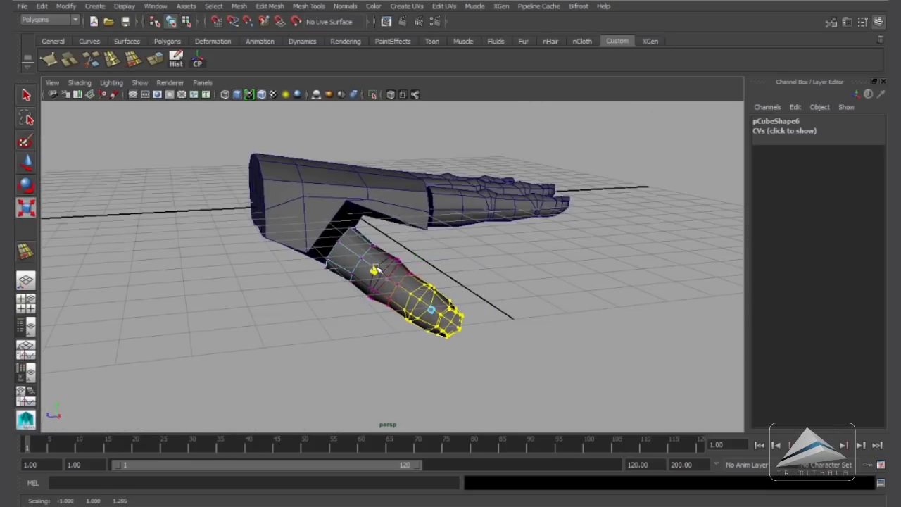
Step: Turn off soft selection and select the edges around the thumb's outer joint in edge mode
left_click_drag(441, 311, 347, 294, "alt")
left_click(27, 162)
left_click(330, 264)
right_click_drag(347, 267, 346, 211)
double_click(348, 282)
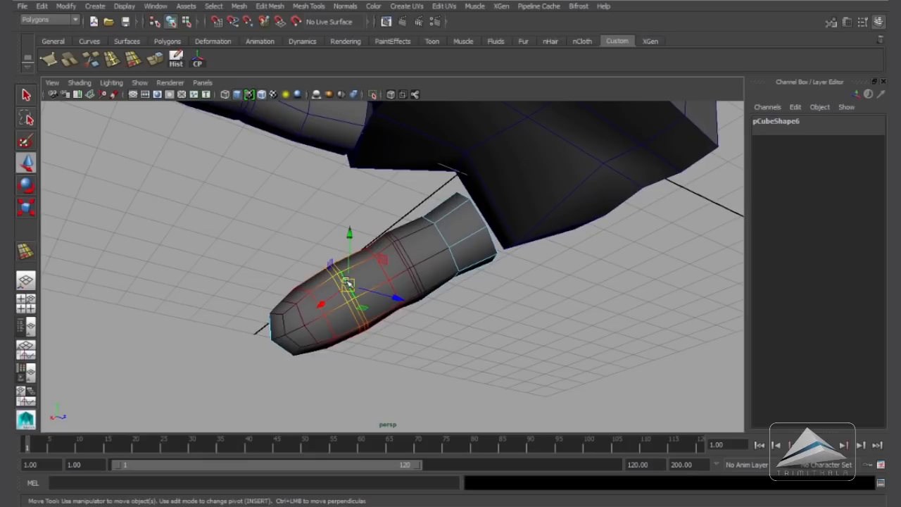
key("b")
left_click_drag(360, 301, 365, 317)
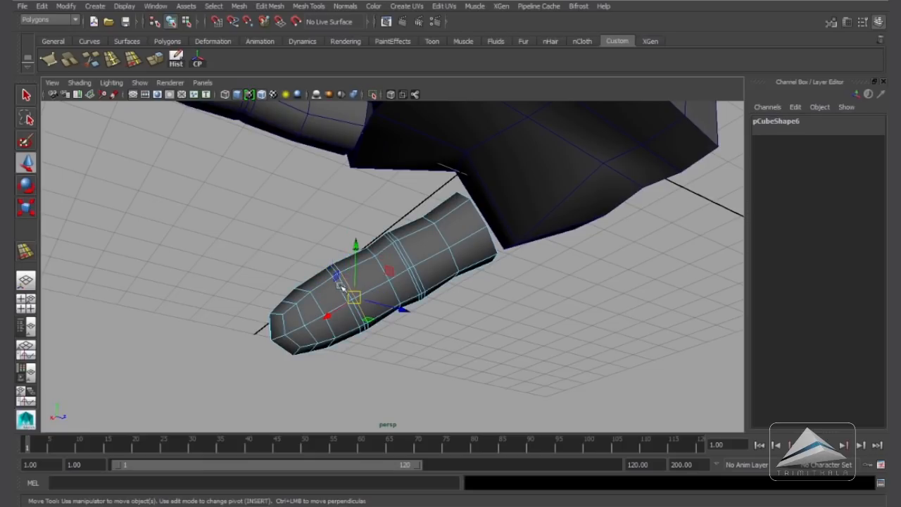
left_click_drag(340, 283, 361, 332)
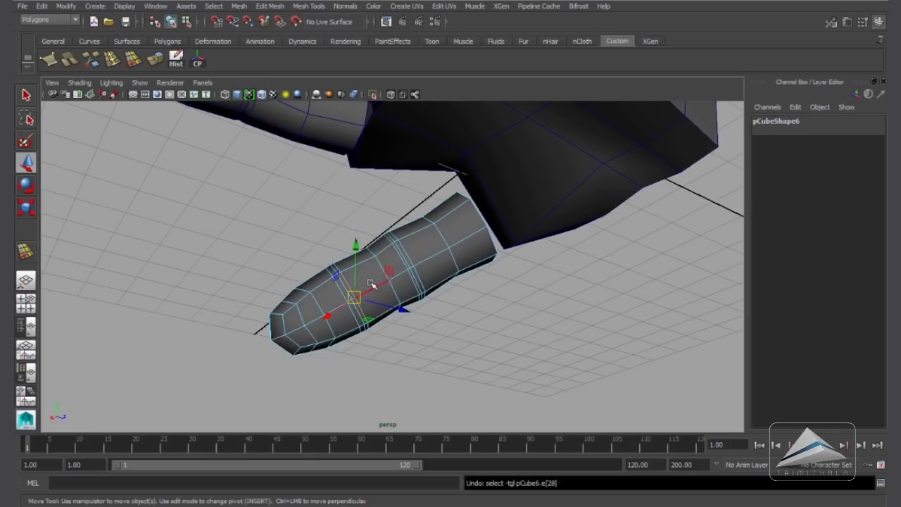
scroll(317, 320, "up", 3)
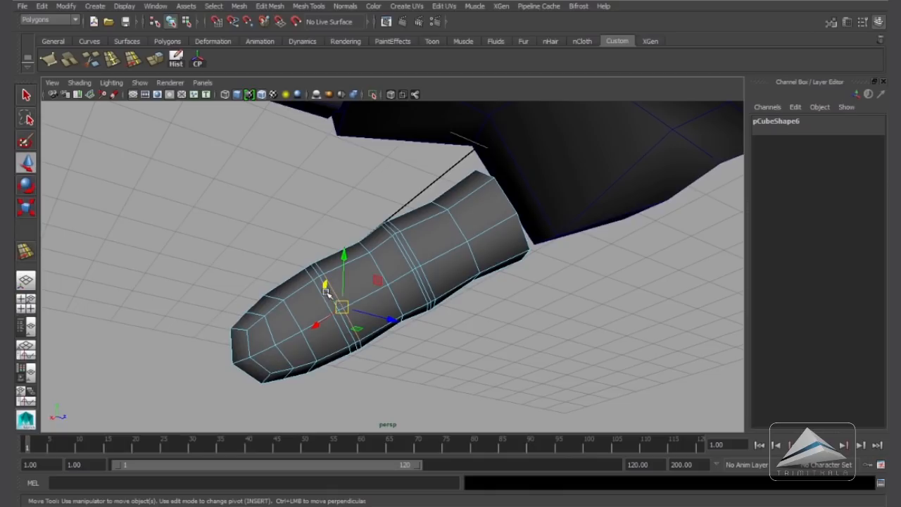
scroll(327, 304, "up", 2)
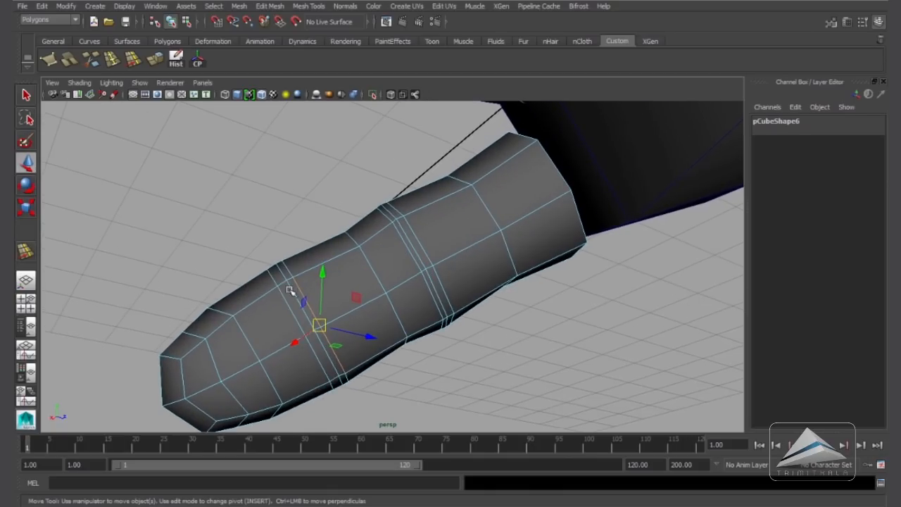
Step: Slide the selected joint edges along the thumb and switch the thumb to vertex selection
key("q")
left_click_drag(335, 312, 357, 328, "alt")
left_click(132, 59)
middle_click_drag(357, 328, 415, 319)
left_click_drag(373, 331, 364, 242, "alt")
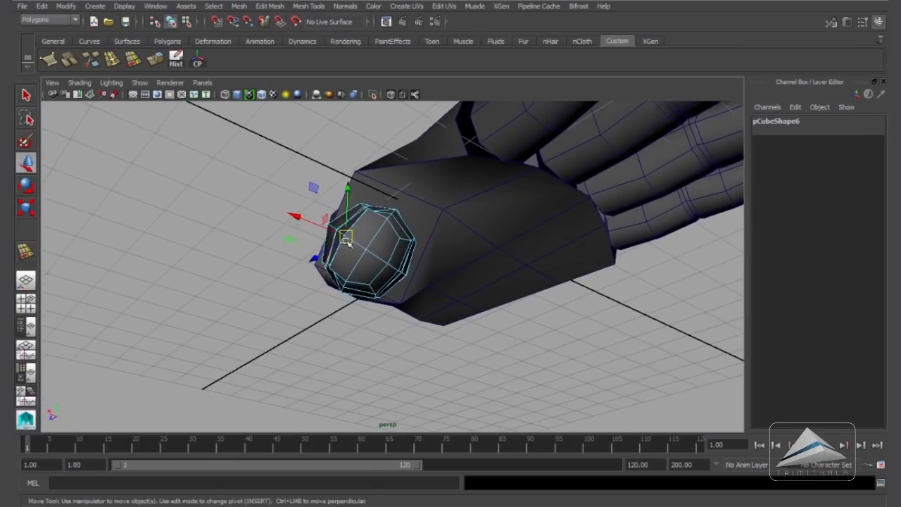
left_click(337, 234)
left_click_drag(338, 234, 342, 207, "alt")
right_click_drag(338, 204, 210, 205)
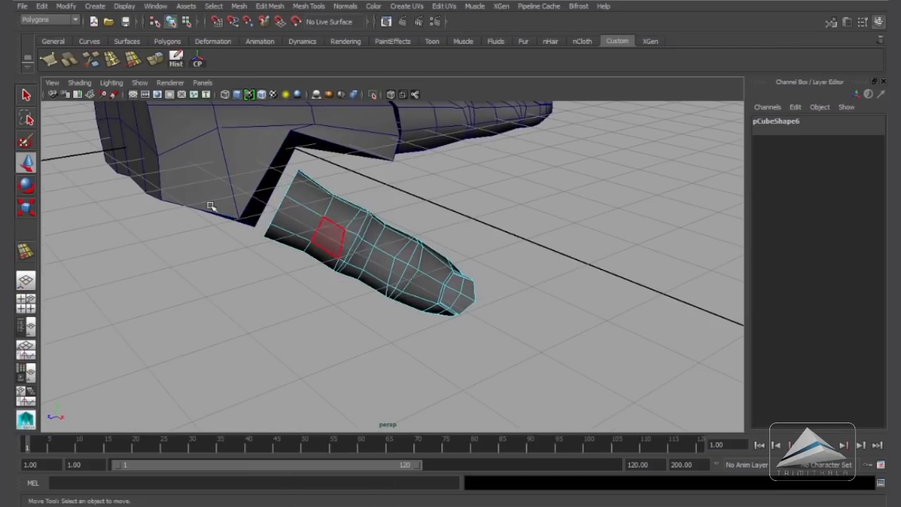
left_click(27, 120)
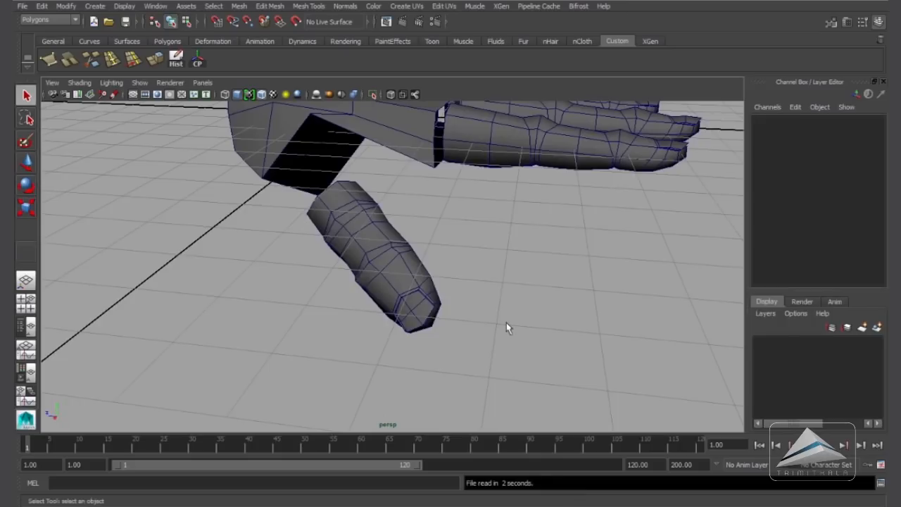
Step: Insert two crossing edge loops through the palm's tilted thumb-base face with the Insert Edge Loop tool
mouse_move(505, 326)
left_mouse_down("alt")
mouse_move(549, 324)
mouse_move(497, 302)
mouse_move(507, 307)
mouse_move(503, 322)
left_mouse_up("alt")
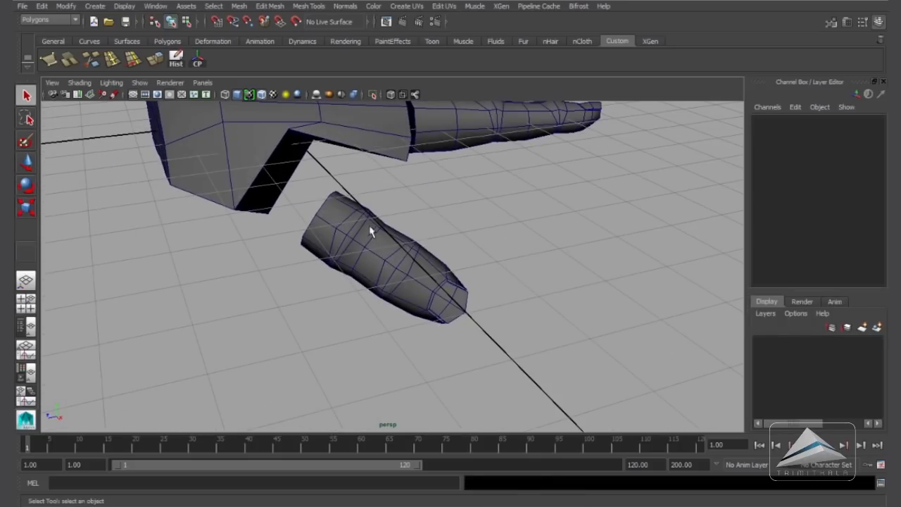
left_click_drag(335, 206, 402, 235, "alt")
left_click(420, 195)
left_click_drag(420, 194, 431, 178, "alt")
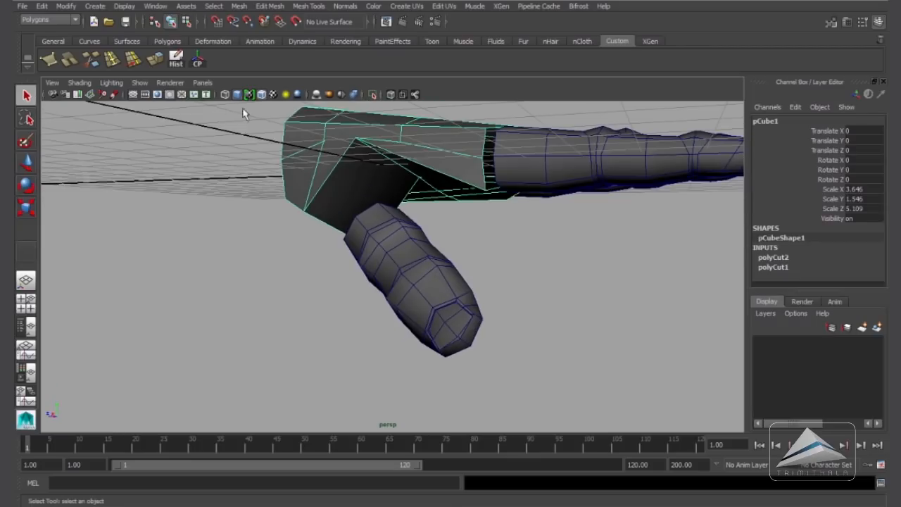
key("g")
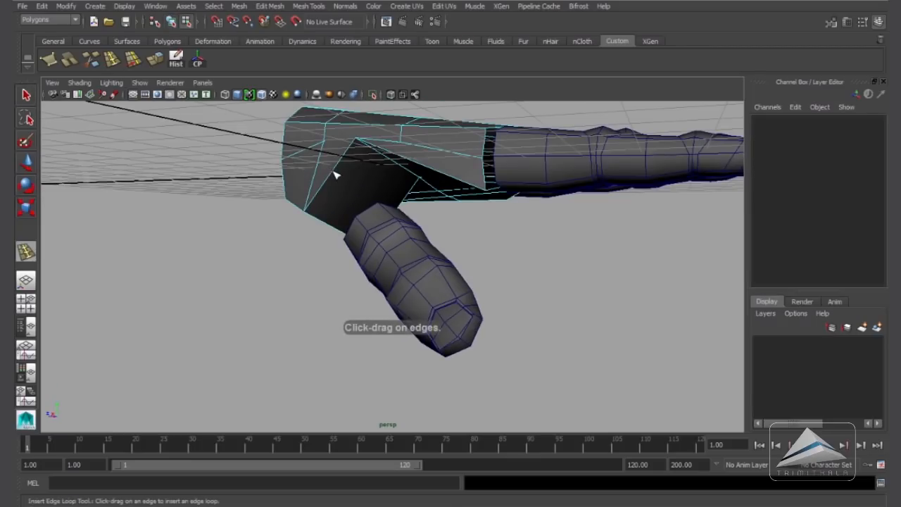
left_click(335, 174)
left_click_drag(335, 174, 384, 177, "alt")
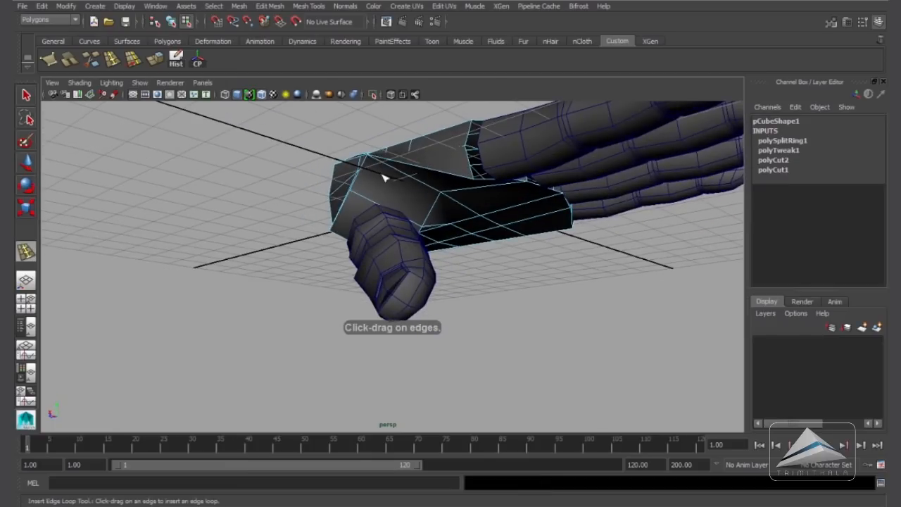
left_click(411, 181)
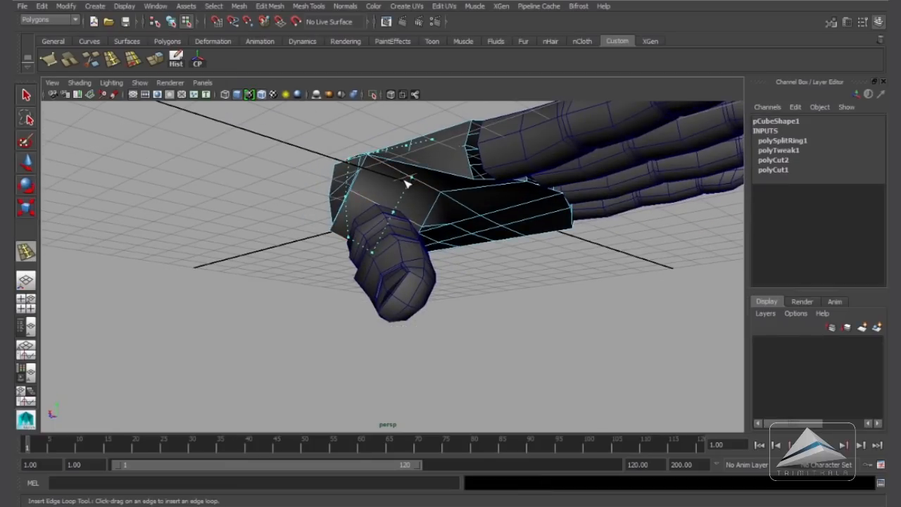
left_click_drag(404, 177, 357, 163, "alt")
Step: Move and scale the vertices bordering the palm's thumb-base face into a rounder outline
left_click(26, 164)
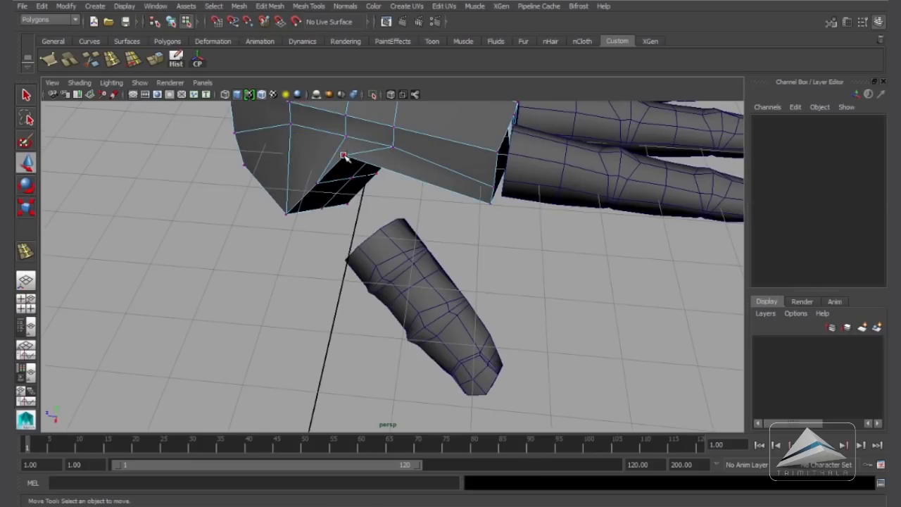
left_click(344, 156)
left_click_drag(350, 204, 486, 243, "alt")
left_click(26, 209)
left_click_drag(368, 185, 460, 239)
Step: Select the faces at the palm's thumb base, delete them to open a hole and return to object mode
right_click_drag(392, 131, 392, 158)
left_click_drag(392, 158, 318, 139, "alt")
left_click(352, 176)
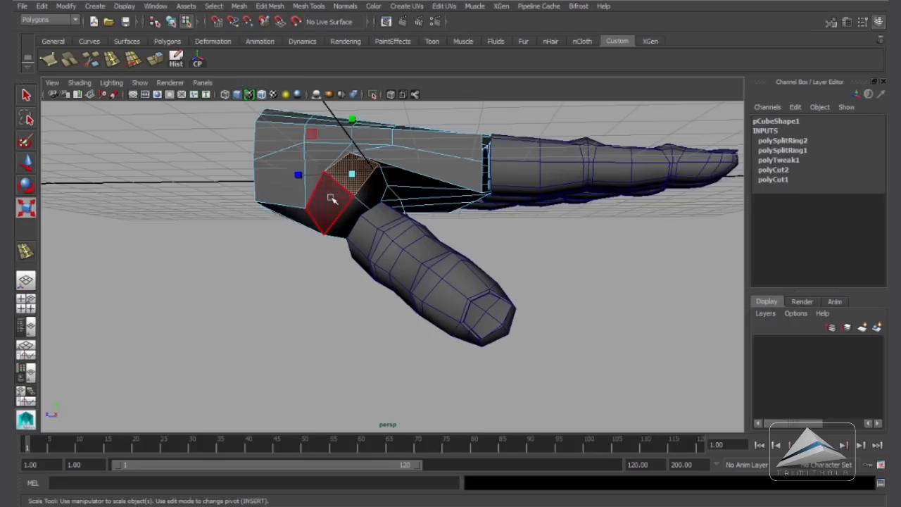
left_click(332, 199, "shift")
key("Delete")
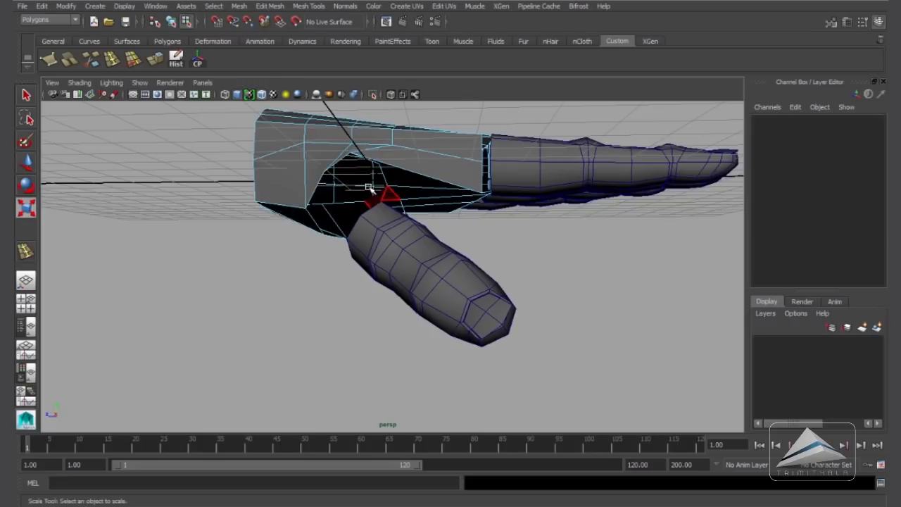
left_click_drag(392, 265, 402, 155, "alt")
right_click_drag(397, 157, 443, 138)
Step: Select the thumb together with the palm and combine them into one mesh
left_click_drag(460, 186, 469, 175, "alt")
left_click_drag(490, 240, 418, 255, "alt")
right_click_drag(418, 255, 448, 276, "alt")
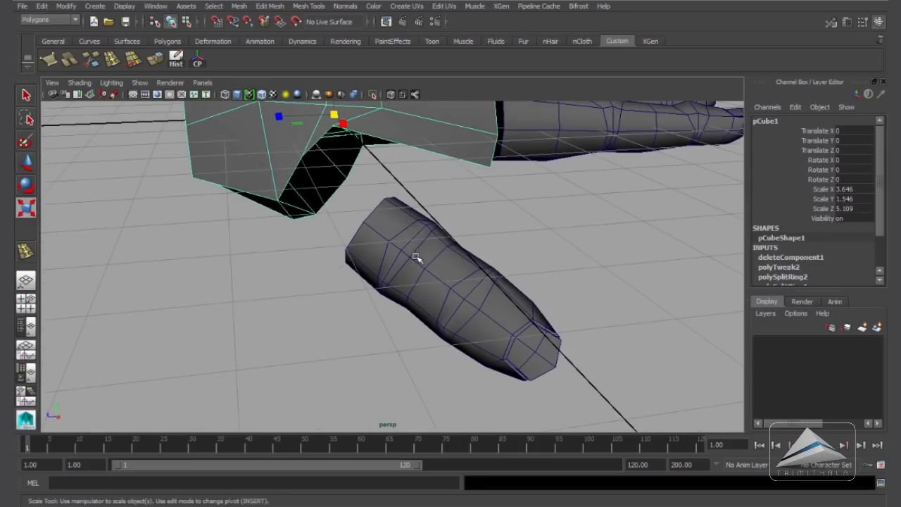
left_click(422, 258)
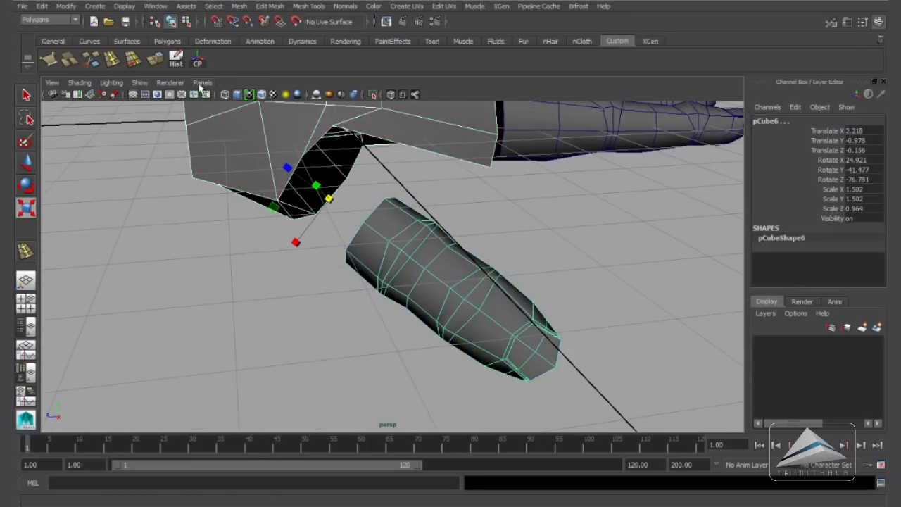
left_click(239, 6)
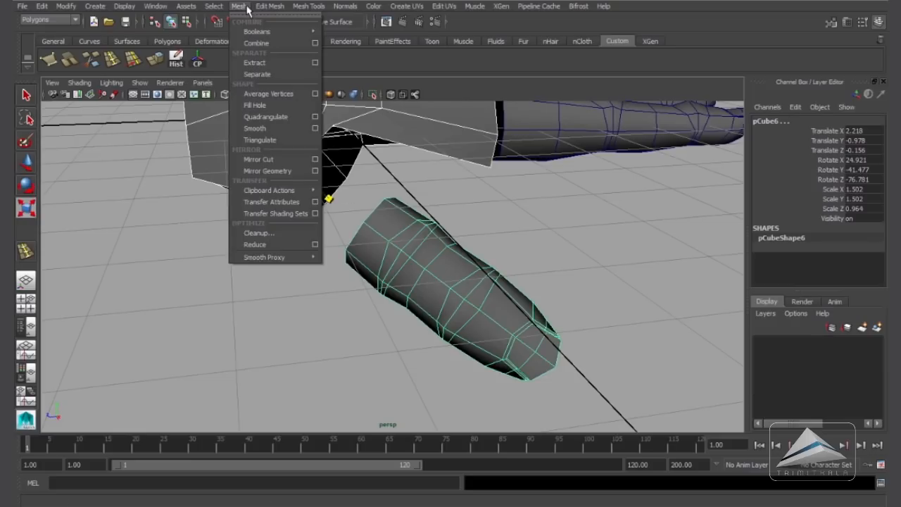
left_click(256, 43)
left_click_drag(488, 243, 478, 286, "alt")
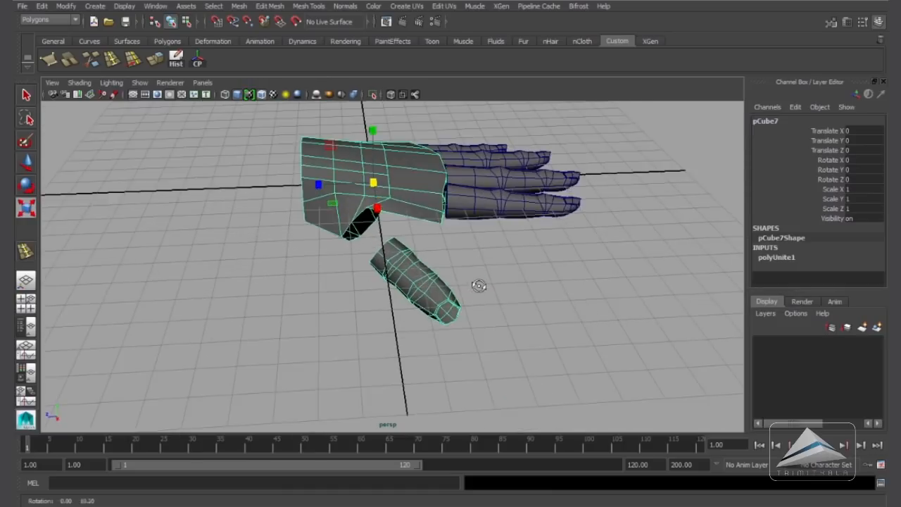
scroll(479, 267, "up", 3)
middle_click_drag(459, 250, 459, 268, "alt")
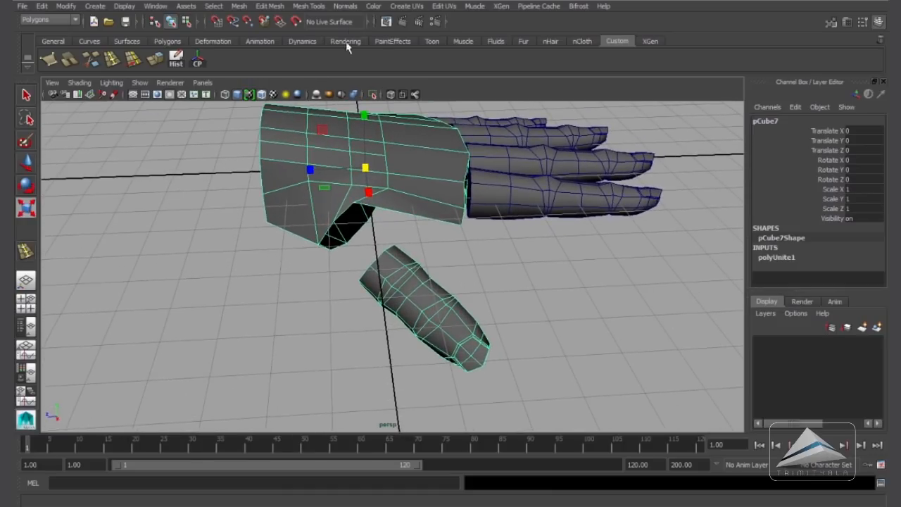
Step: Merge the first four vertices of the thumb's open end onto the palm hole's border with the Merge Vertex tool
left_click(318, 9)
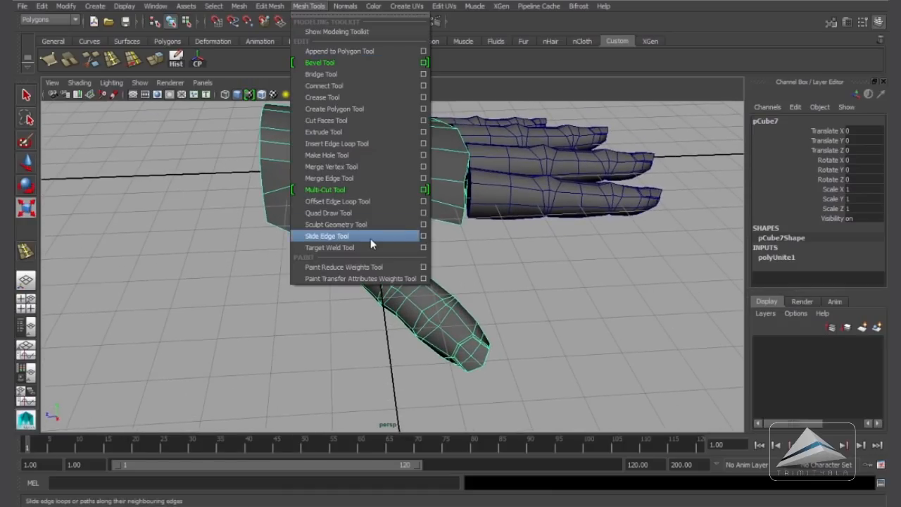
left_click(331, 166)
mouse_move(330, 211)
left_mouse_down("alt")
mouse_move(352, 204)
mouse_move(321, 211)
left_mouse_up("alt")
scroll(409, 286, "up", 2)
left_click_drag(380, 243, 391, 225, "alt")
left_click_drag(392, 227, 390, 235)
left_click_drag(390, 235, 338, 236, "alt")
left_click_drag(422, 232, 441, 211)
left_click_drag(441, 211, 446, 268, "alt")
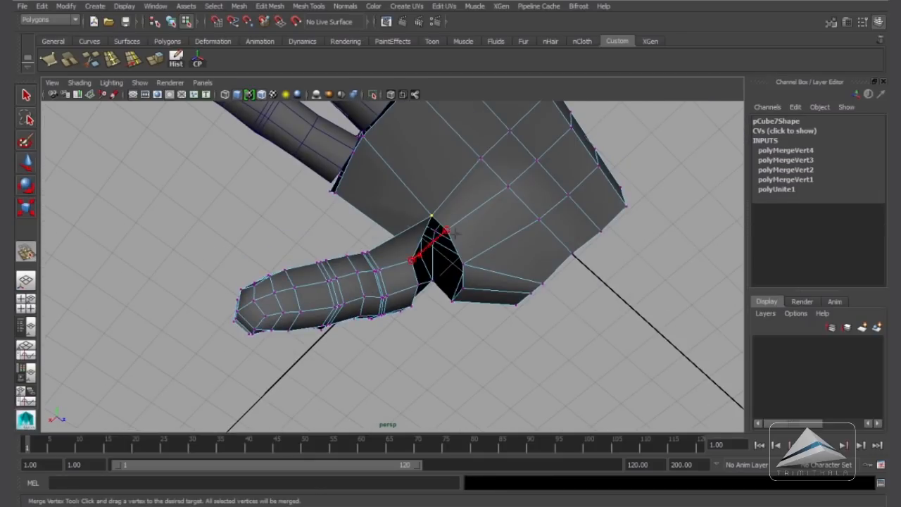
Step: Merge the remaining four vertices of the thumb's open end onto the palm hole's border to close the gap
left_click_drag(454, 232, 448, 230)
left_click_drag(448, 230, 465, 233, "alt")
left_click_drag(418, 278, 461, 268)
left_click_drag(460, 268, 508, 238, "alt")
left_click_drag(425, 274, 464, 274)
left_click_drag(464, 274, 471, 229, "alt")
left_click_drag(425, 287, 470, 279)
left_click_drag(470, 279, 473, 306, "alt")
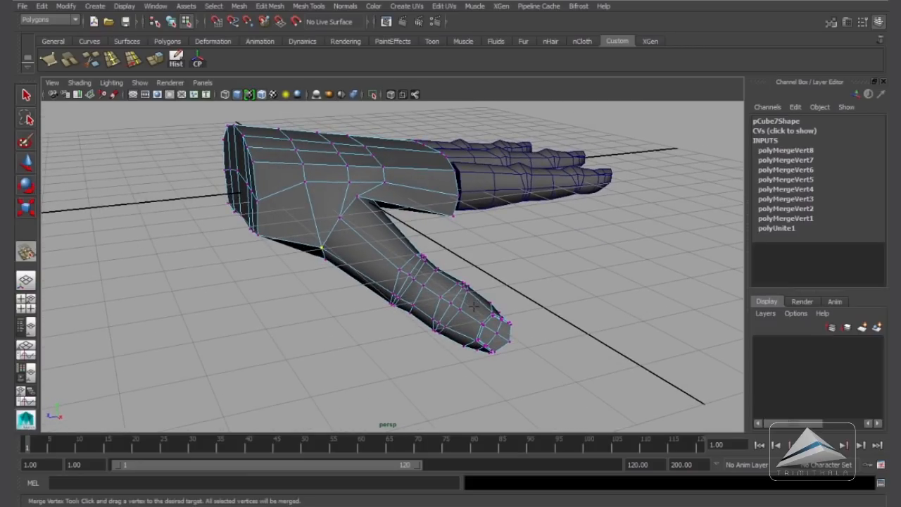
left_click_drag(476, 326, 447, 363, "alt")
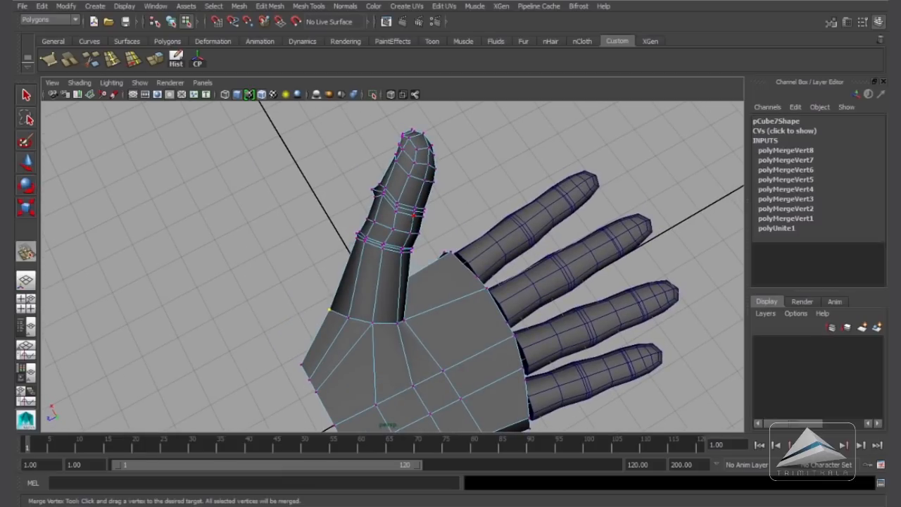
left_click_drag(417, 244, 486, 361, "alt")
Step: Lasso the vertices of the thumb's inner joint loops and move them along the thumb toward the palm
left_click(30, 166)
left_click_drag(482, 282, 513, 287, "alt")
mouse_move(389, 229)
right_mouse_down()
mouse_move(388, 265)
mouse_move(345, 252)
right_mouse_up()
left_click(26, 120)
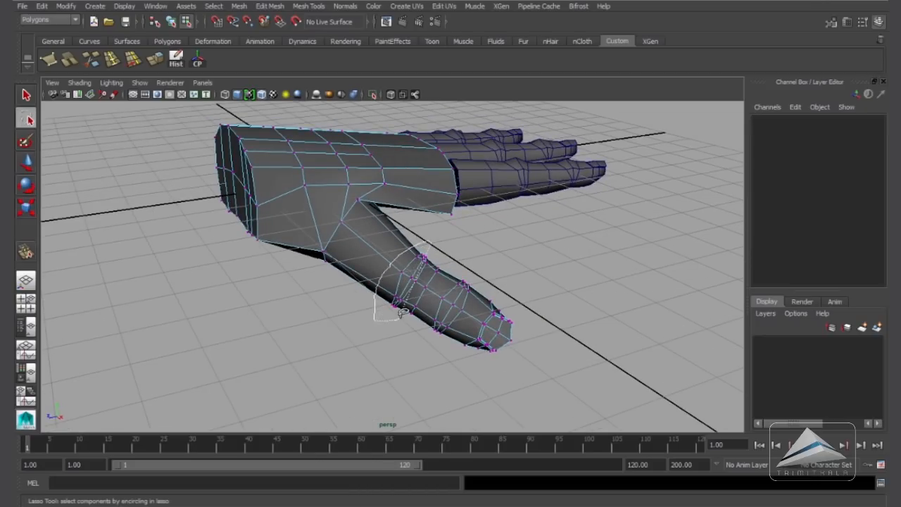
left_click_drag(434, 264, 433, 253)
mouse_move(528, 302)
left_mouse_down("alt")
mouse_move(312, 233)
mouse_move(490, 296)
mouse_move(450, 301)
mouse_move(461, 303)
left_mouse_up("alt")
left_click(26, 162)
left_click_drag(302, 254, 324, 256, "alt")
left_click_drag(404, 279, 405, 281)
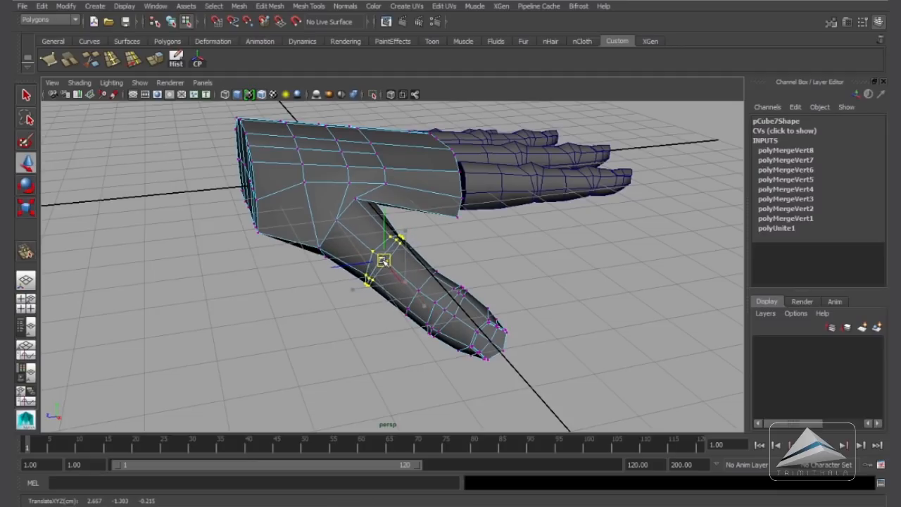
left_click_drag(386, 262, 363, 296, "alt")
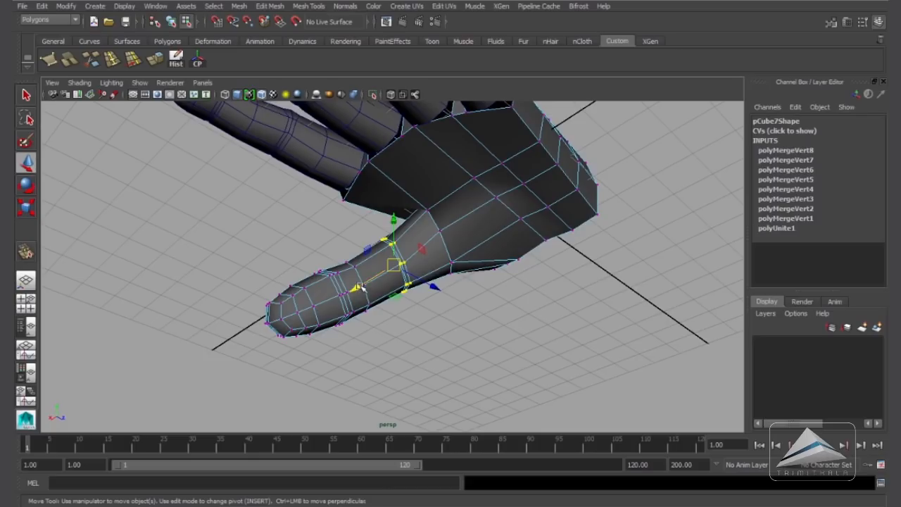
Step: Select the vertices around the thumb's base joint and shift them slightly to refine the joint's shape
left_click_drag(361, 293, 324, 218, "alt")
left_click_drag(338, 151, 429, 274)
key("w")
mouse_move(431, 279)
left_mouse_down()
mouse_move(317, 204)
mouse_move(331, 180)
mouse_move(501, 235)
mouse_move(559, 221)
mouse_move(408, 219)
mouse_move(452, 242)
mouse_move(444, 267)
mouse_move(451, 303)
mouse_move(484, 323)
mouse_move(438, 314)
mouse_move(508, 311)
mouse_move(426, 281)
left_mouse_up()
left_click(451, 242)
left_click(437, 241)
right_click_drag(425, 281, 486, 236)
Step: Move the vertices on the inner side of the thumb's base joint, facing the palm, slightly upward
left_click_drag(395, 245, 478, 328, "alt")
right_click_drag(440, 254, 418, 268)
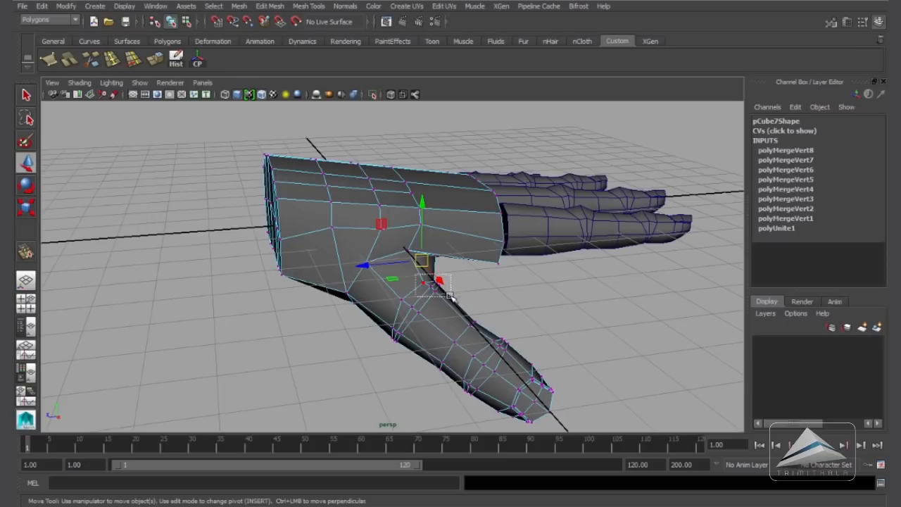
left_click_drag(431, 287, 435, 283)
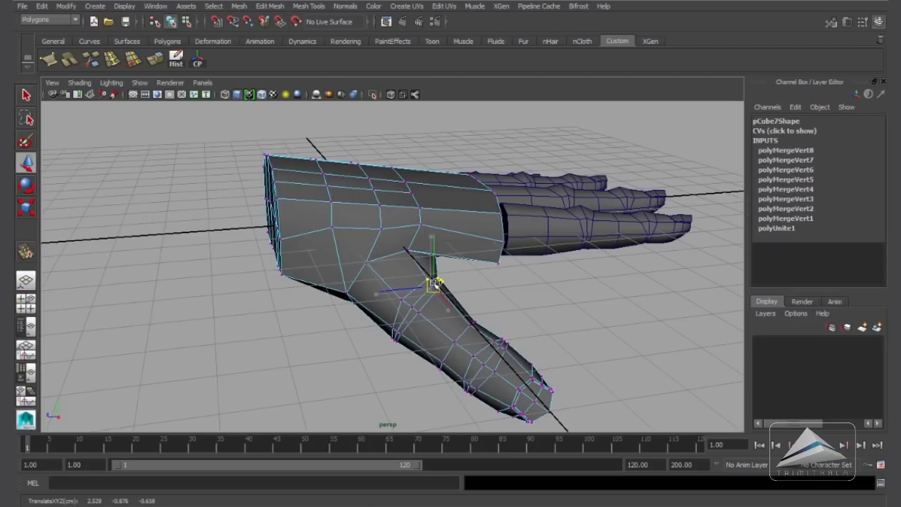
left_click_drag(490, 318, 290, 299, "alt")
left_click_drag(348, 294, 483, 346)
left_click_drag(453, 315, 489, 291, "alt")
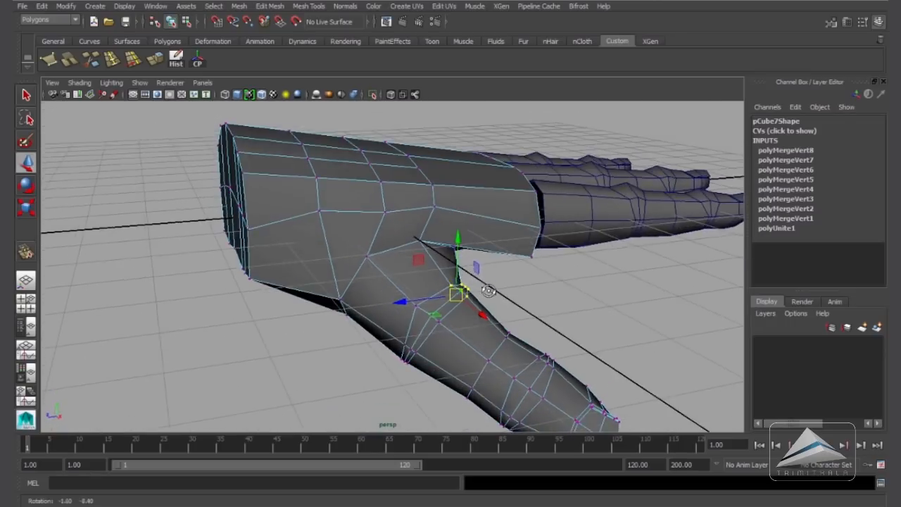
Step: Scale the short edges between the closely spaced loops at the thumb's base joint
right_click_drag(414, 256, 415, 225)
left_click(419, 308)
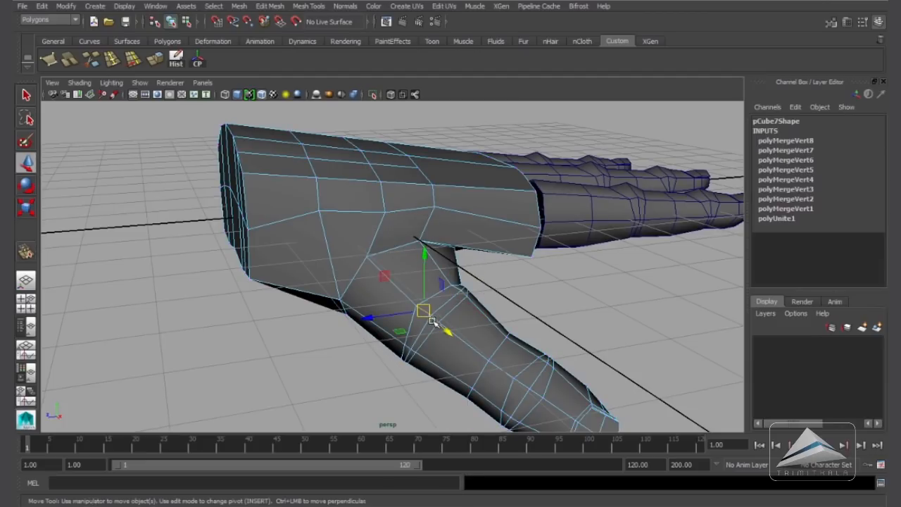
left_click_drag(437, 318, 485, 306)
key("r")
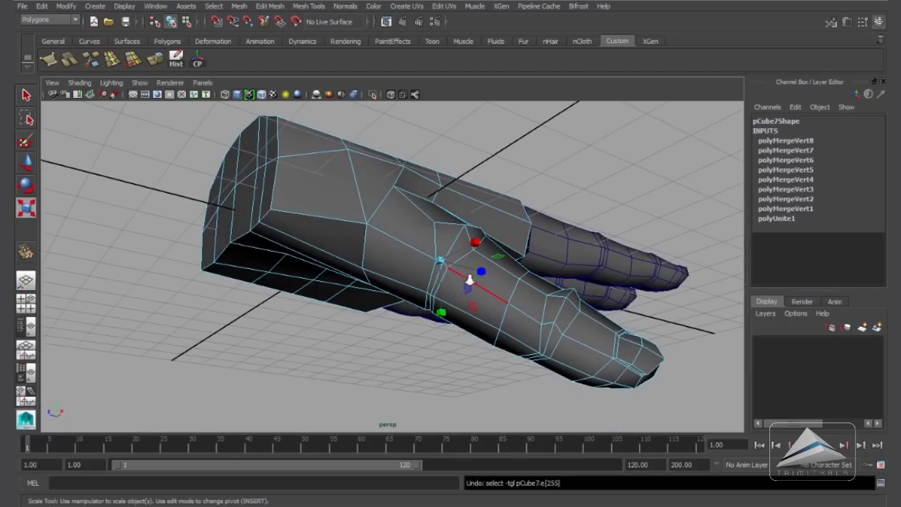
scroll(496, 292, "up", 5)
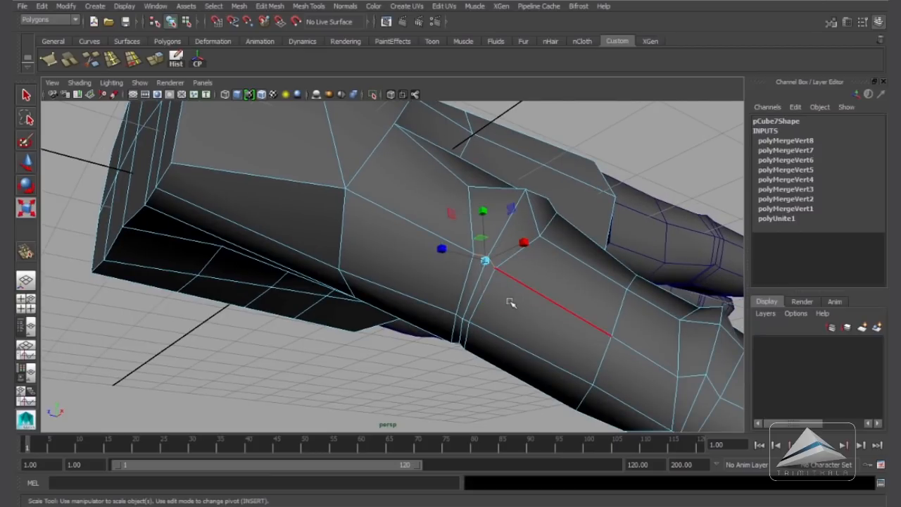
left_click_drag(486, 262, 460, 319)
left_click(364, 343)
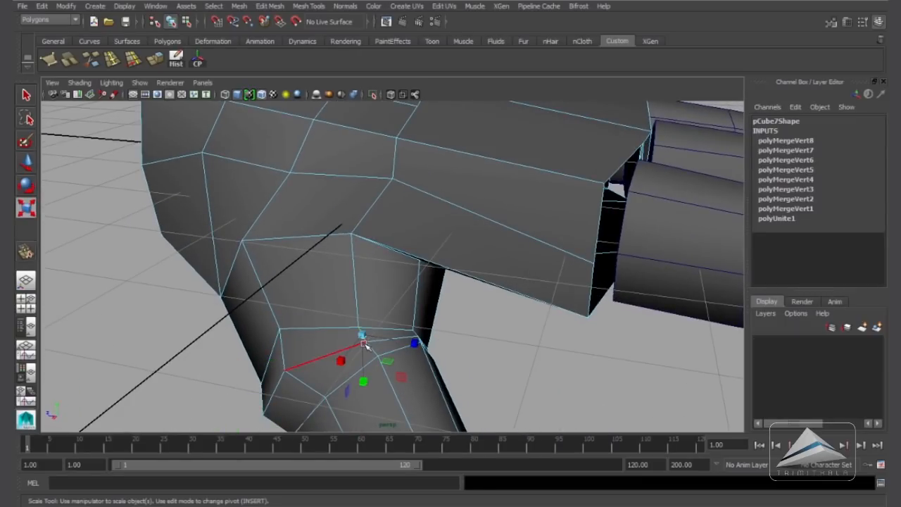
left_click_drag(369, 343, 389, 348)
right_click_drag(534, 363, 437, 330, "alt")
left_click_drag(437, 331, 532, 348, "alt")
right_click_drag(531, 348, 540, 349, "alt")
left_click_drag(539, 348, 505, 204, "alt")
key("w")
right_click_drag(415, 239, 433, 230)
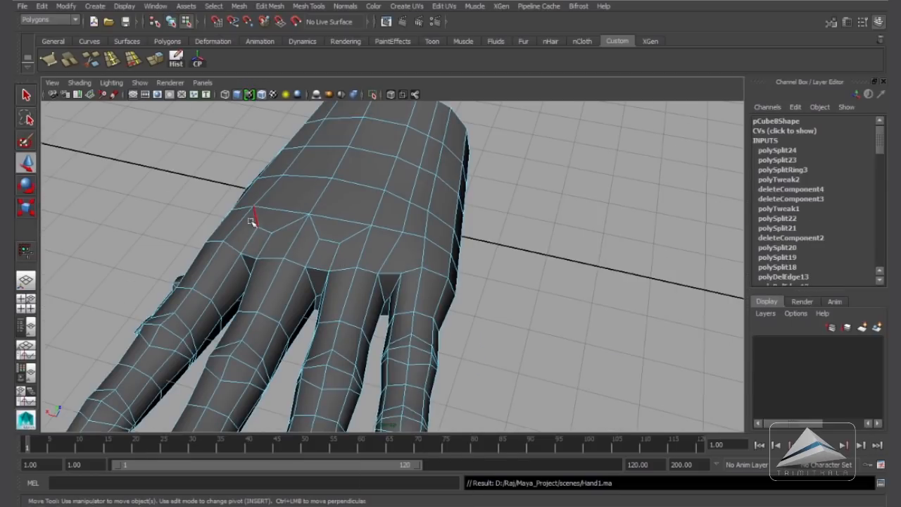
Step: Split the back of the hand above the ring and little finger gap, connecting the new edges to both neighbouring knuckle-row vertices
left_click_drag(301, 241, 454, 295, "alt")
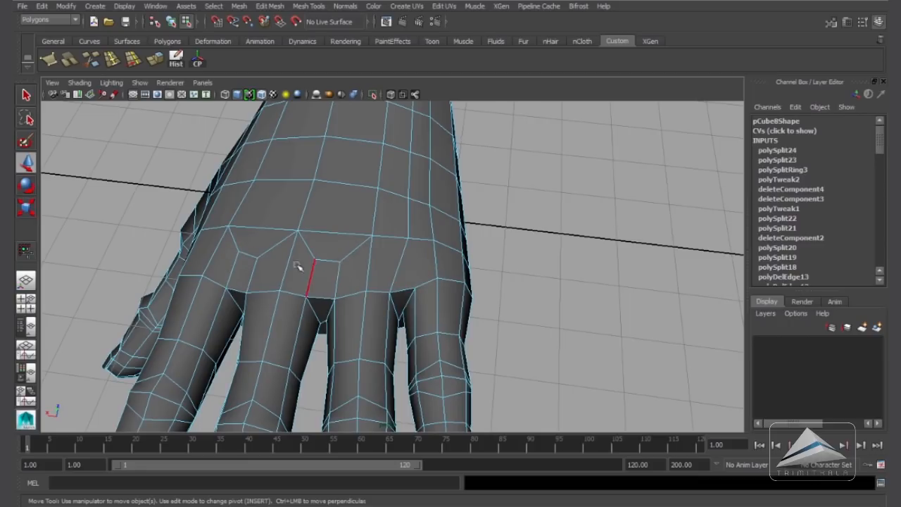
left_click_drag(396, 292, 402, 199, "alt")
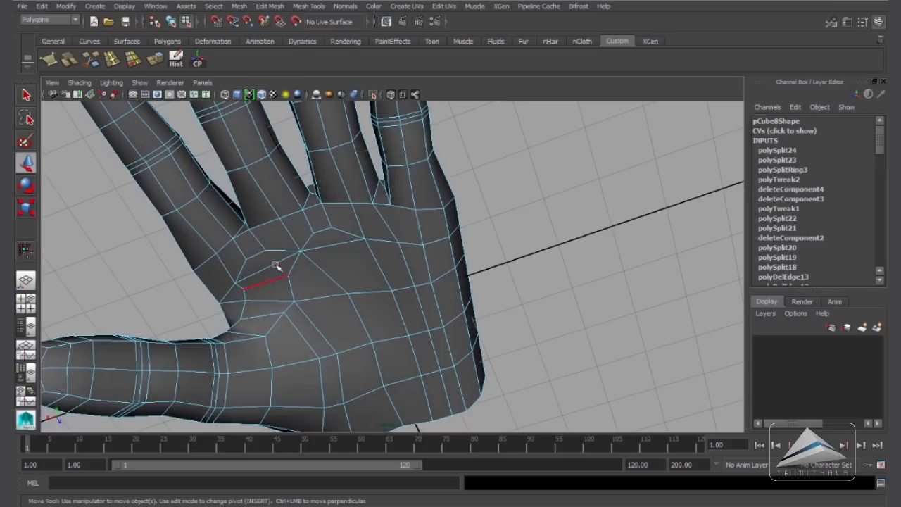
left_click_drag(346, 226, 368, 336, "alt")
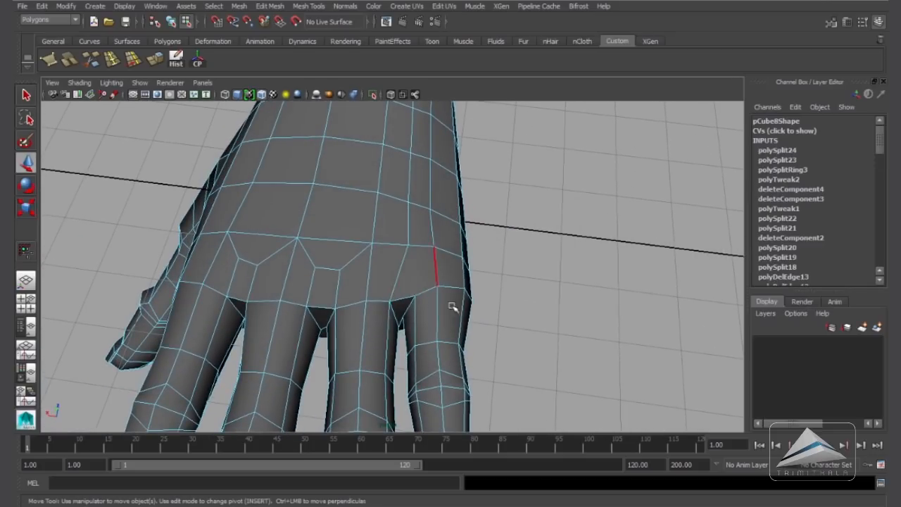
left_click_drag(452, 306, 446, 167, "alt")
left_click_drag(412, 226, 441, 327, "alt")
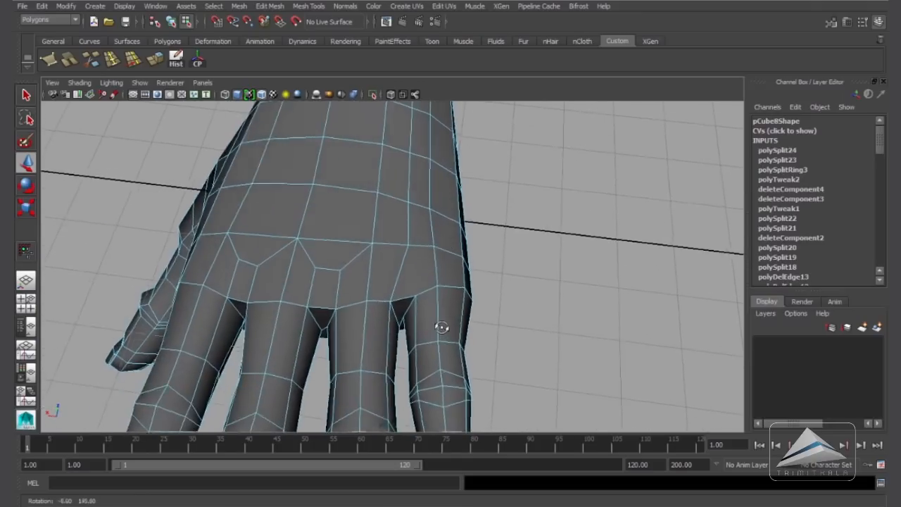
scroll(509, 285, "up", 4)
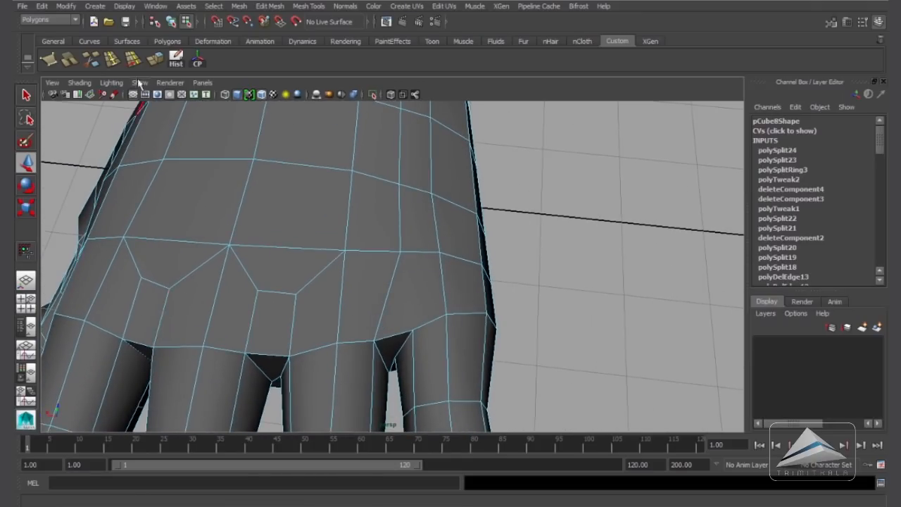
left_click(92, 61)
right_click_drag(399, 282, 477, 289, "alt")
middle_click_drag(416, 333, 423, 306, "alt")
left_click(423, 307)
left_click(426, 264)
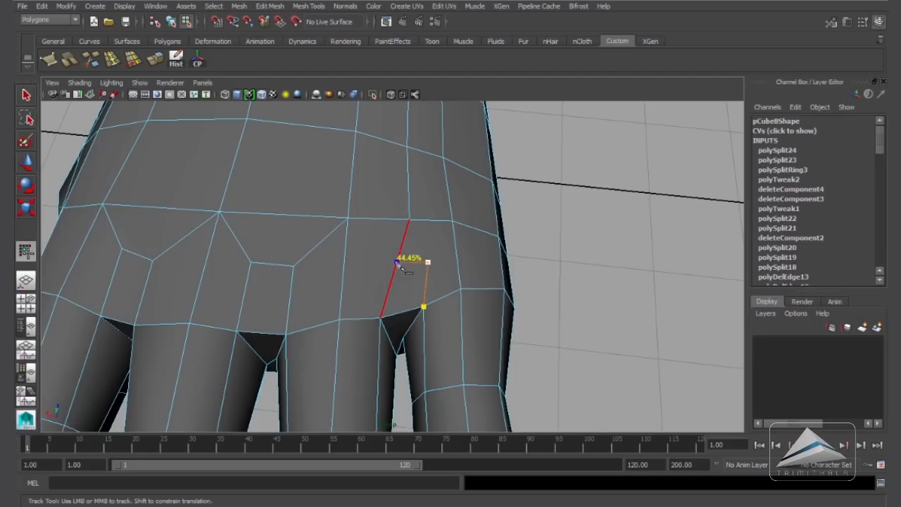
left_click(397, 261)
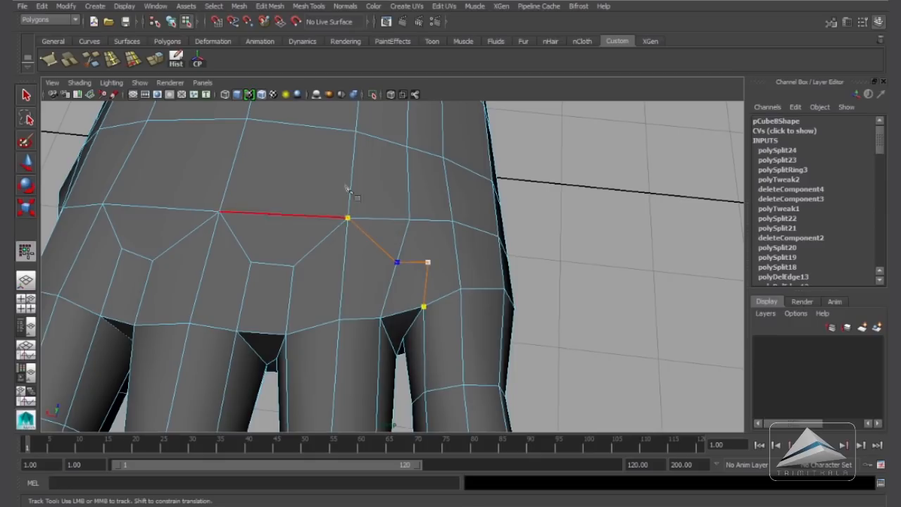
key("Return")
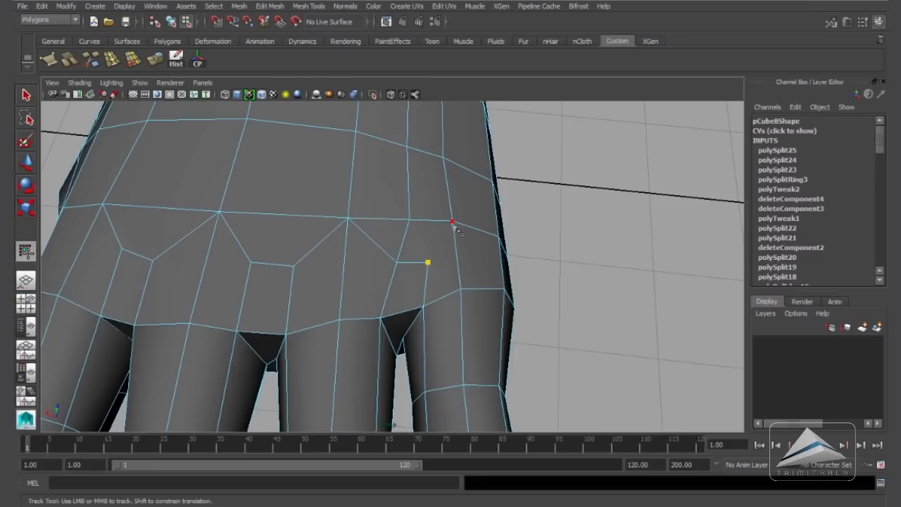
key("Return")
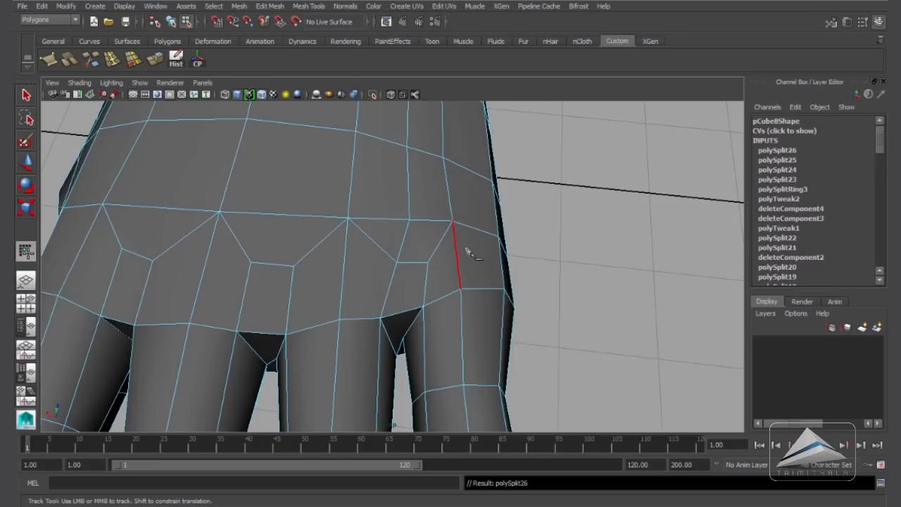
Step: Split the palm side below the ring and little finger gap, connecting the new edges to the two neighbouring row vertices
left_click_drag(447, 312, 414, 182, "alt")
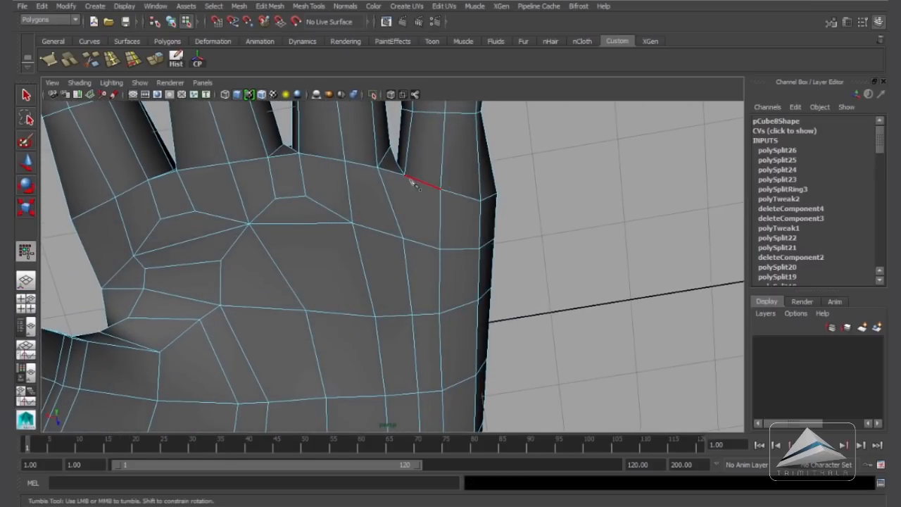
left_click(414, 210)
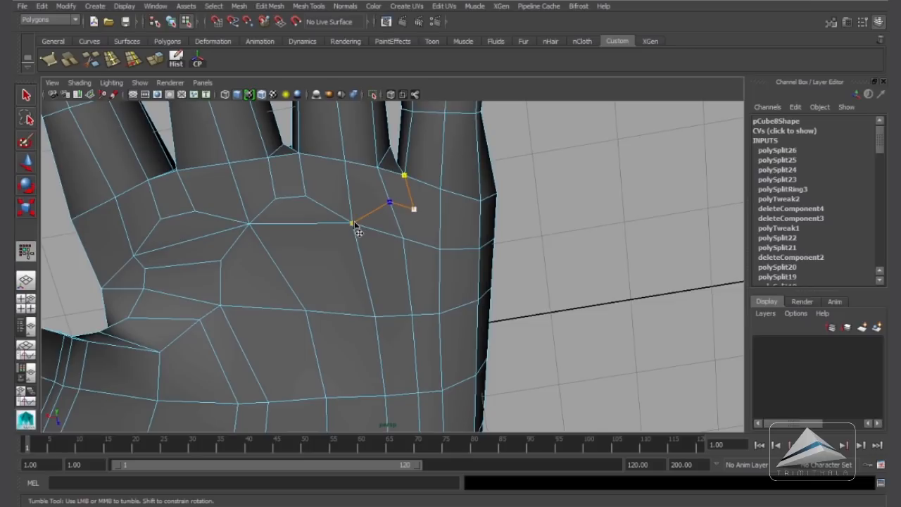
key("Return")
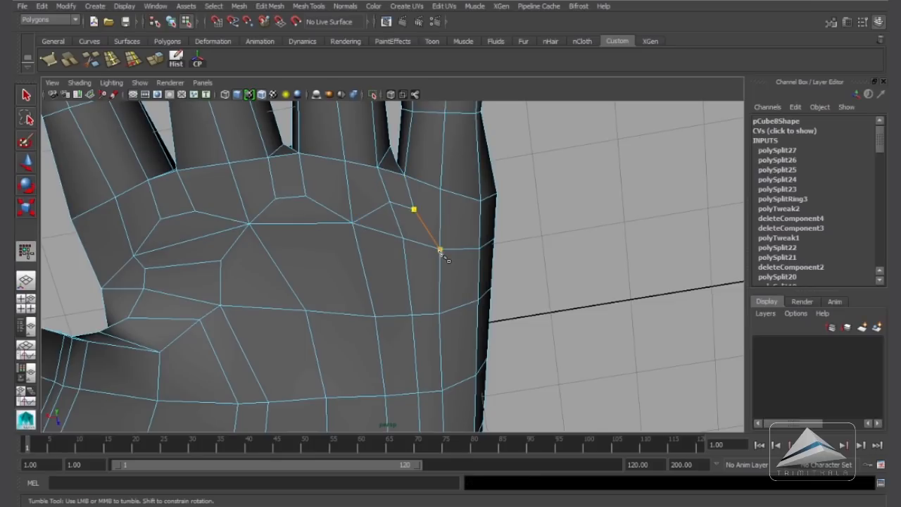
key("Return")
left_click(25, 164)
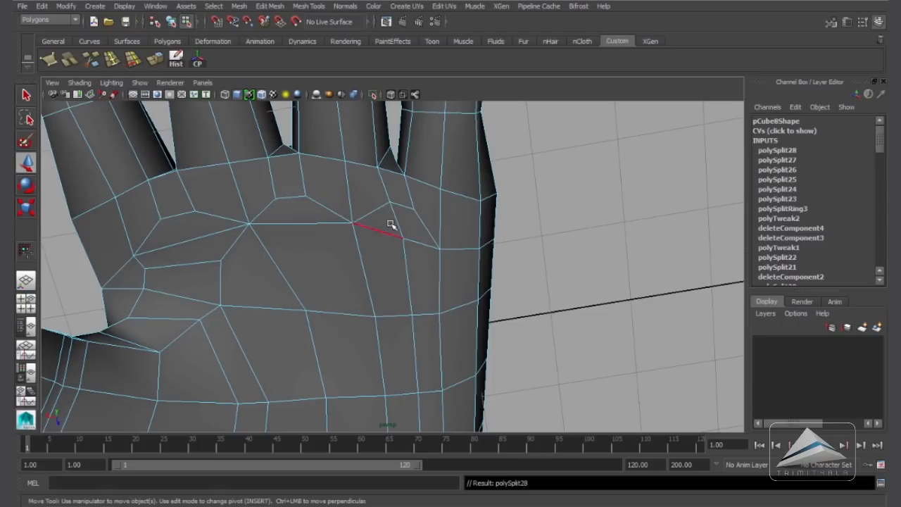
Step: Delete the short edges joining the new splits to the row behind them on the palm and the back of the hand
left_click(401, 222)
left_click_drag(400, 223, 412, 259, "alt")
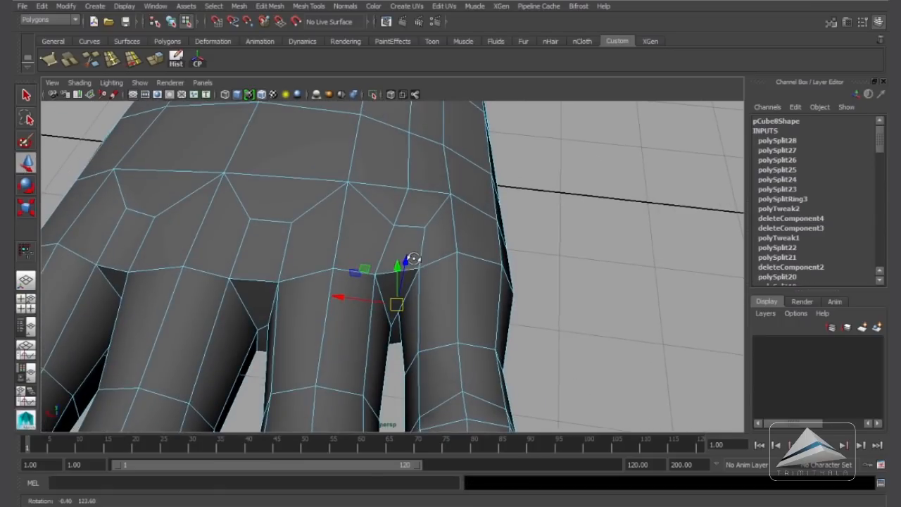
left_click(403, 208)
left_click(402, 204)
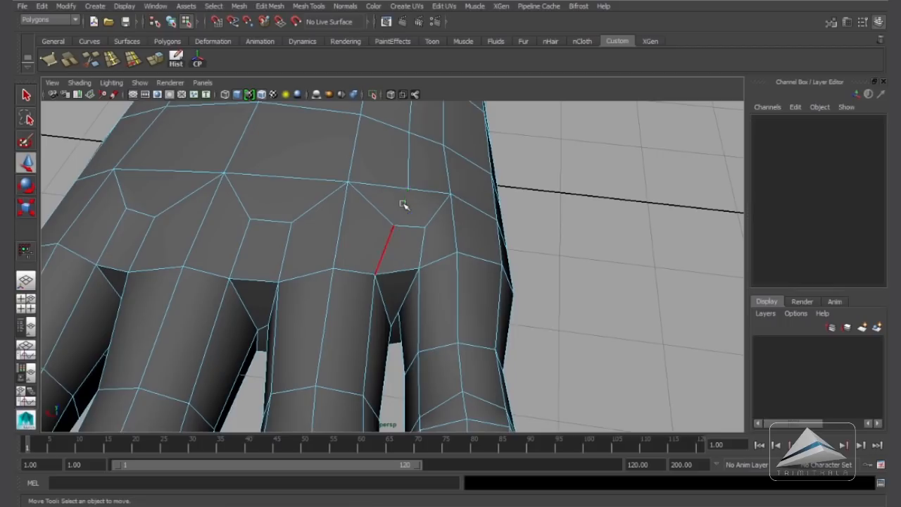
Step: Delete the leftover edge line running from behind the ring and little finger gap to the wrist
left_click(411, 163)
right_click_drag(411, 164, 225, 193, "alt")
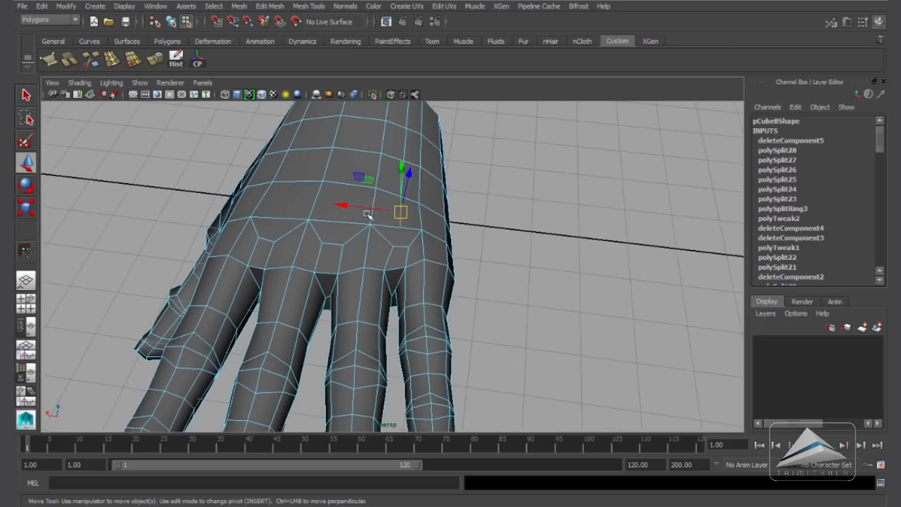
right_click_drag(399, 213, 505, 214, "shift")
Step: Spin the long palm edge below the index finger forward twice to redirect the edge flow near the thumb
left_click_drag(505, 214, 404, 257, "alt")
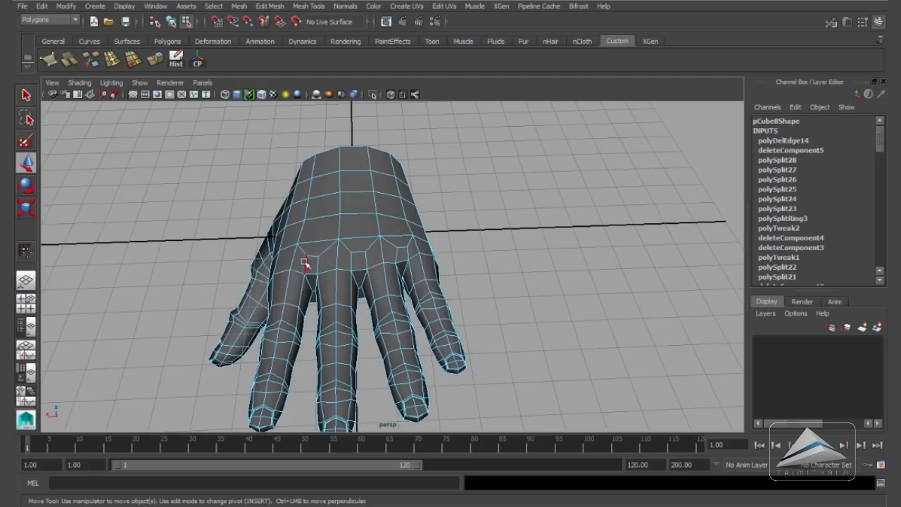
left_click_drag(401, 248, 311, 227, "alt")
mouse_move(405, 248)
left_mouse_down("alt")
mouse_move(408, 257)
mouse_move(410, 245)
left_mouse_up("alt")
scroll(392, 258, "up", 4)
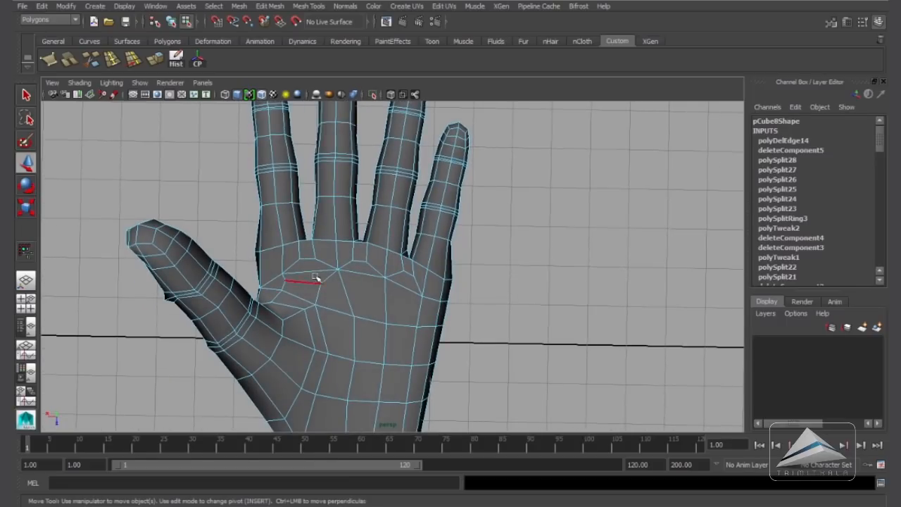
scroll(313, 297, "down", 3)
scroll(284, 258, "up", 4)
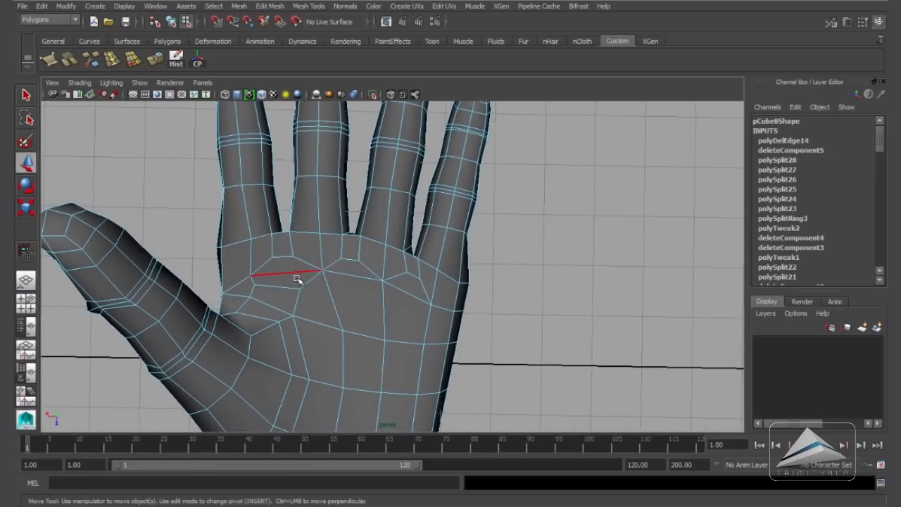
left_click_drag(297, 280, 331, 288, "alt")
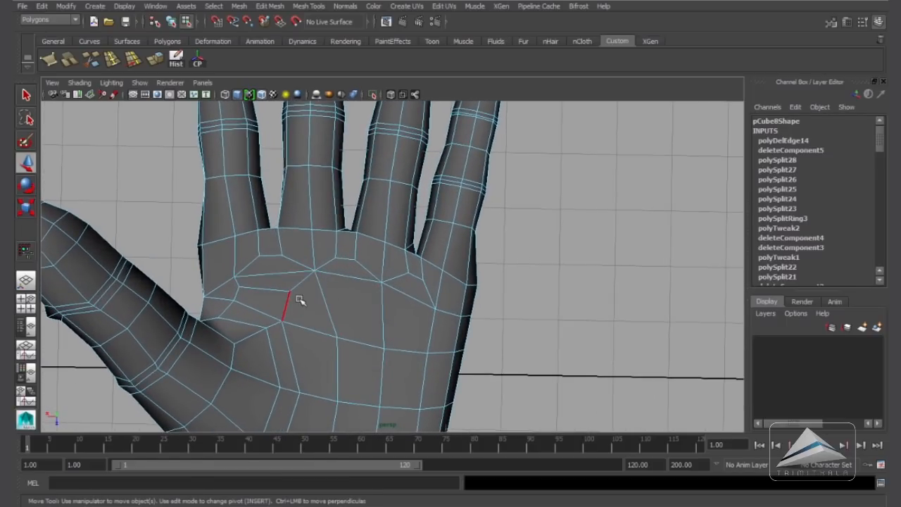
left_click_drag(322, 295, 357, 328, "alt")
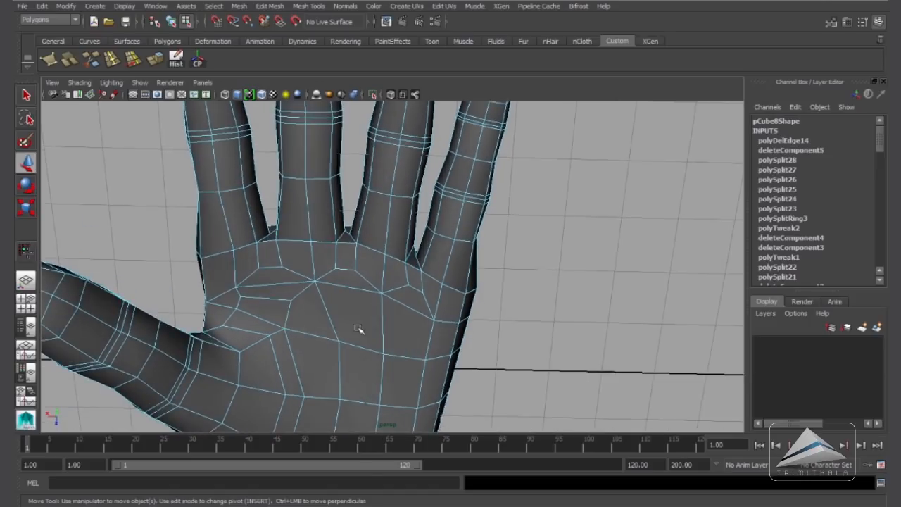
left_click(287, 283)
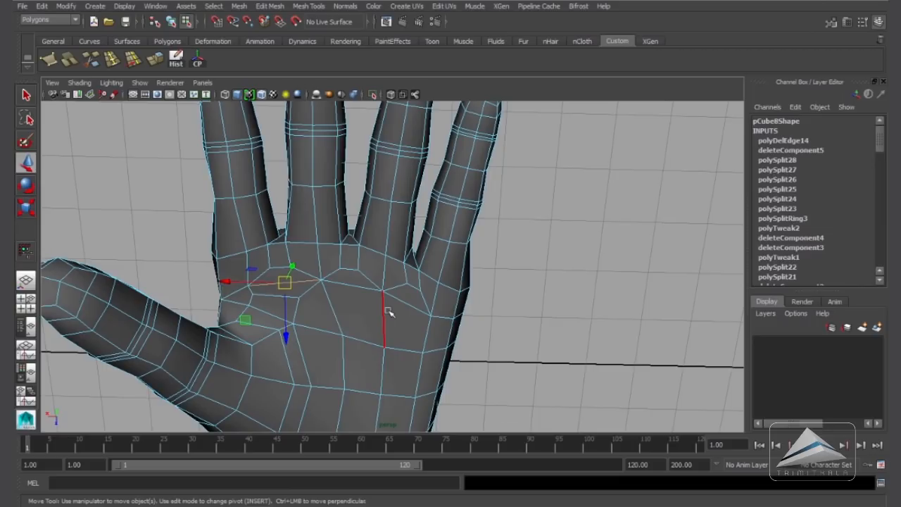
key("ctrl+alt+Right")
key("ctrl+alt+Right")
left_click(592, 321)
Step: Slide edges on the palm between the index finger and thumb base with the Slide Edge tool, ending in vertex selection mode
left_click_drag(288, 261, 336, 287, "alt")
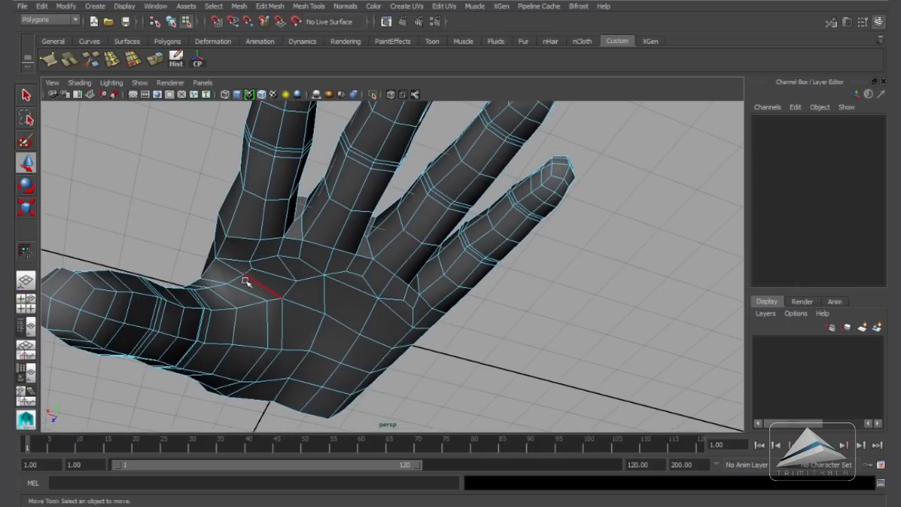
left_click_drag(245, 281, 256, 245, "alt")
left_click(252, 250)
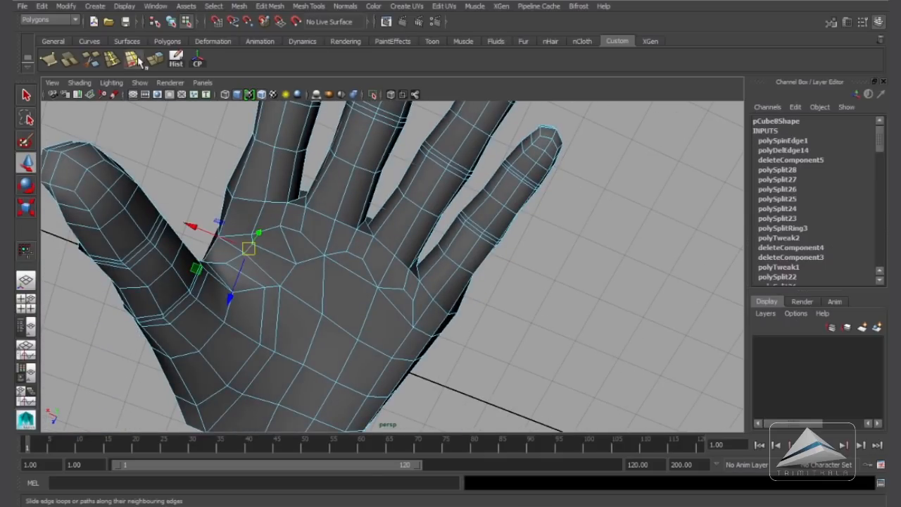
left_click(133, 59)
middle_click_drag(277, 262, 286, 264)
left_click_drag(295, 273, 290, 245, "alt")
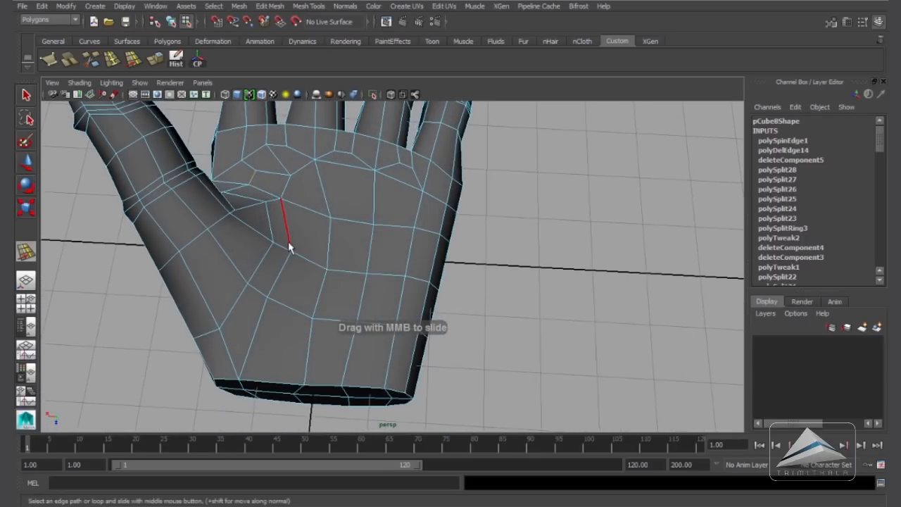
left_click_drag(293, 326, 302, 296, "alt")
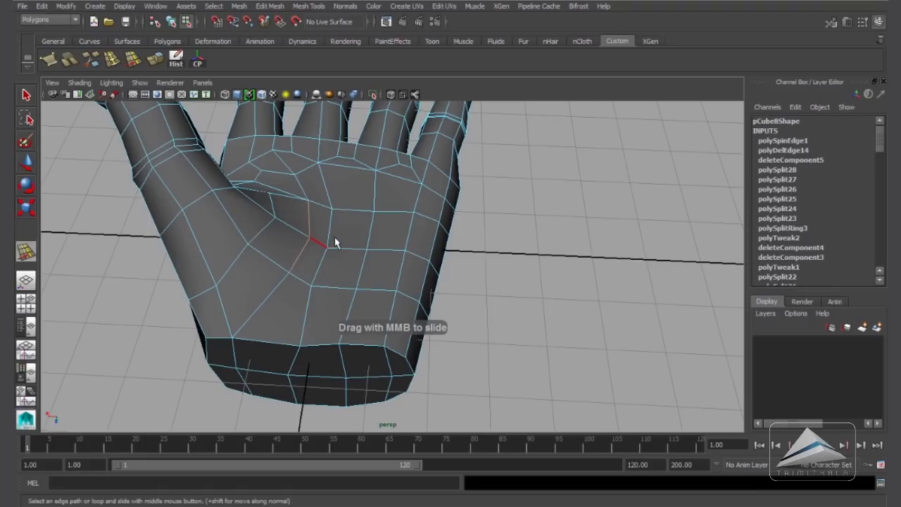
left_click_drag(335, 237, 377, 295, "alt")
left_click(26, 162)
right_click_drag(354, 255, 322, 243)
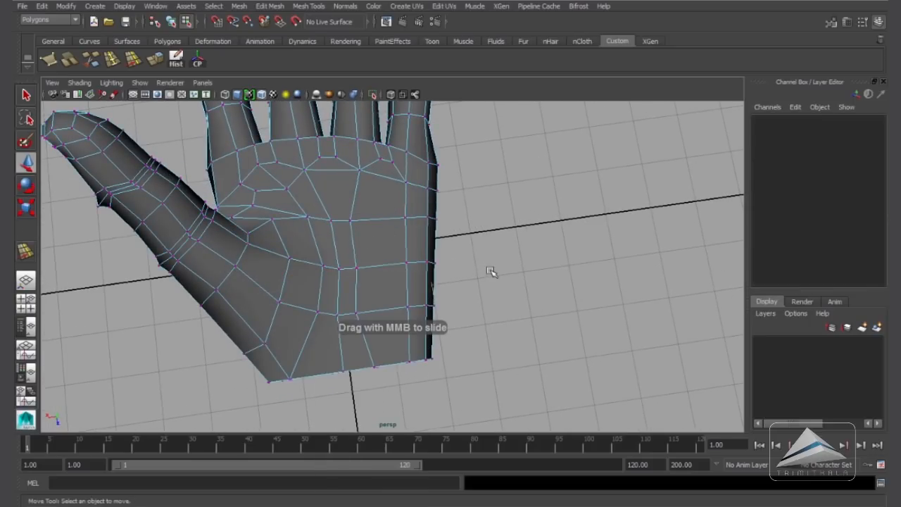
Step: Move the vertex near the centre of the palm with the Move tool to even out the surrounding edge spacing
left_click(357, 270)
left_click_drag(388, 278, 369, 243, "alt")
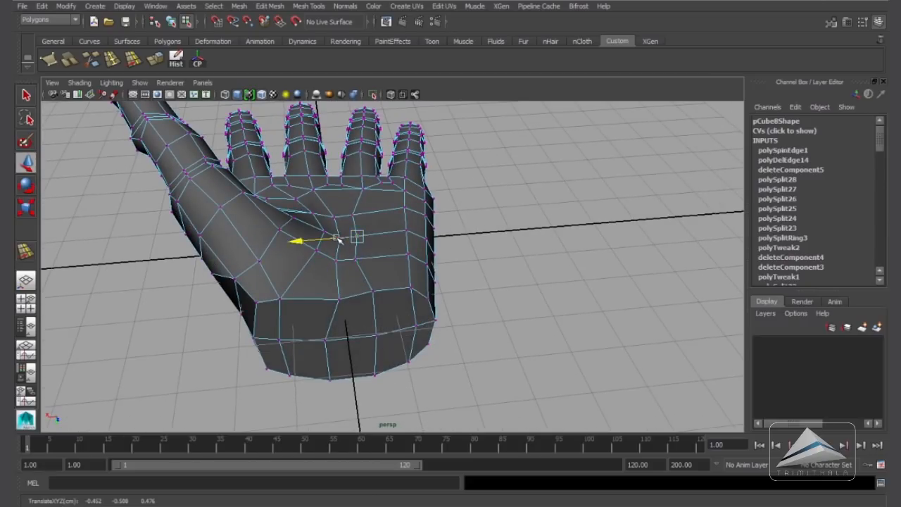
left_click(478, 255)
left_click_drag(479, 255, 448, 280, "alt")
Step: Slide the lengthwise palm edge line on the little-finger side toward the thumb and adjust the outer side edge line with Slide Edge
left_click(408, 239)
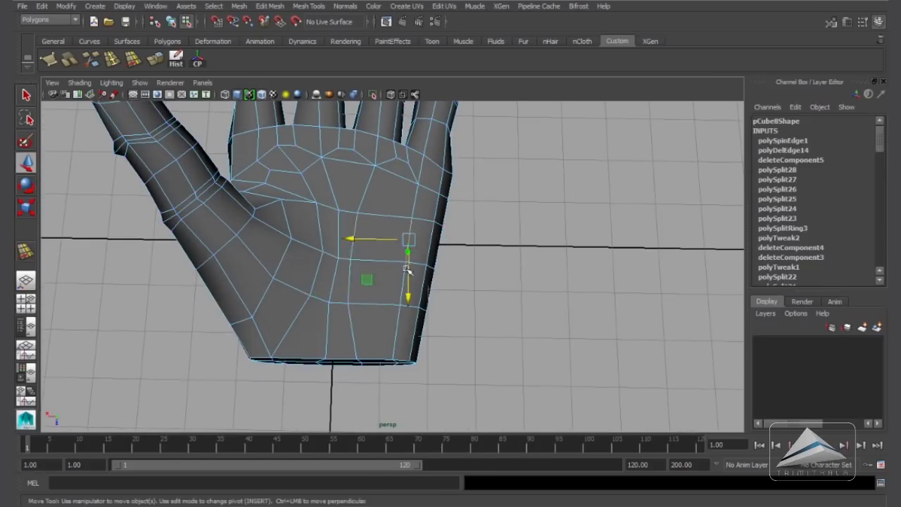
left_click_drag(402, 316, 429, 255, "alt")
left_click(133, 60)
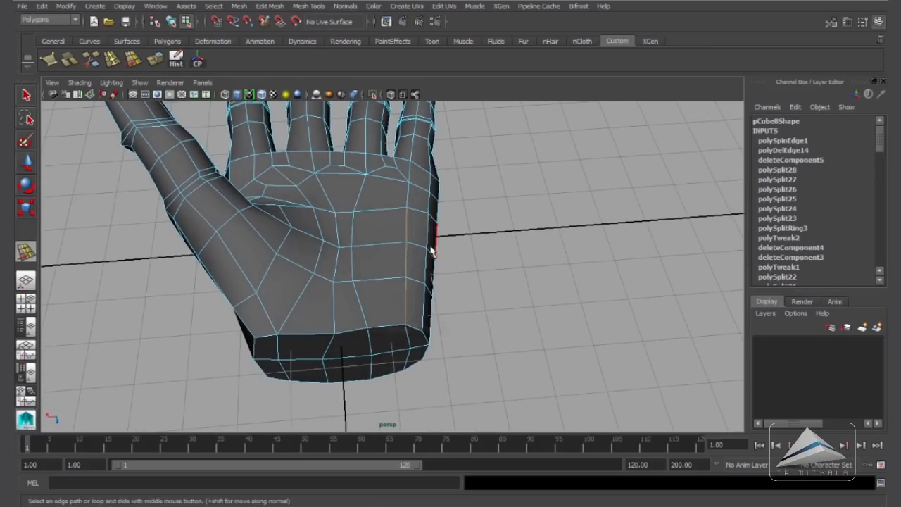
middle_click_drag(398, 257, 394, 258)
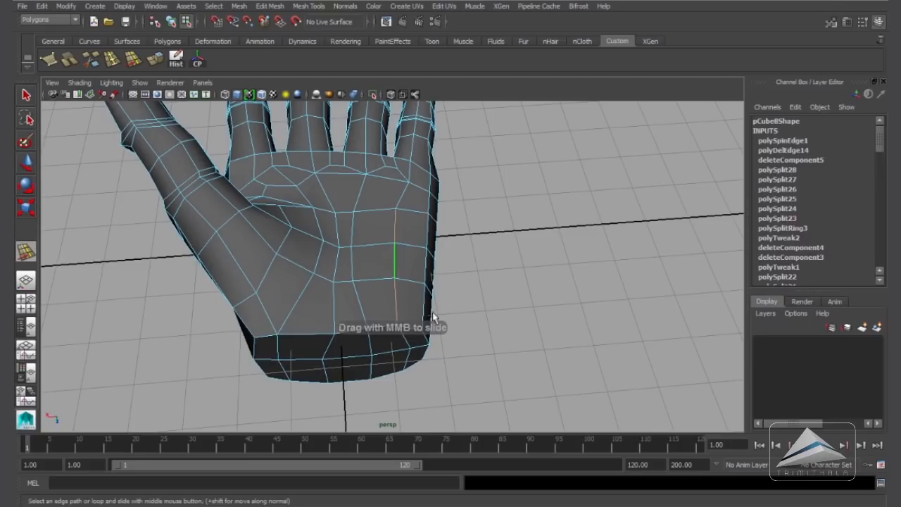
left_click_drag(438, 298, 420, 285, "alt")
left_click_drag(327, 259, 345, 259, "alt")
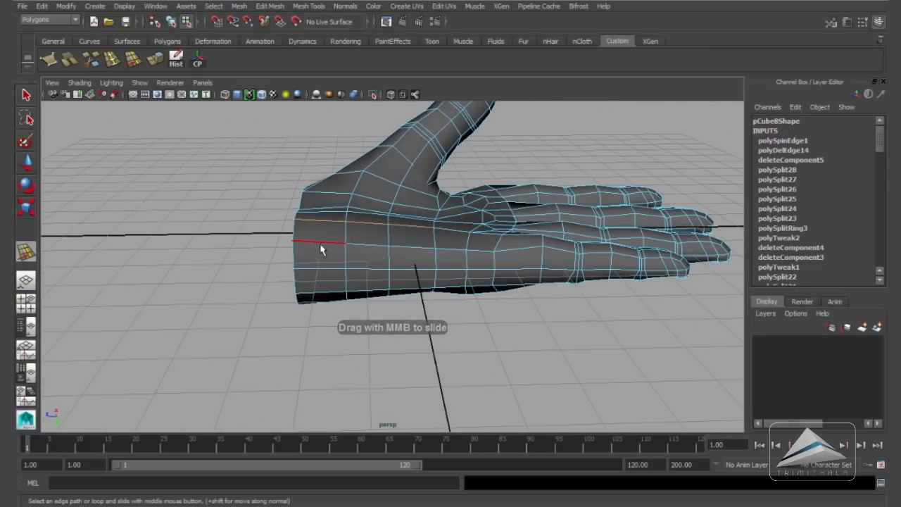
left_click_drag(476, 253, 468, 273, "alt")
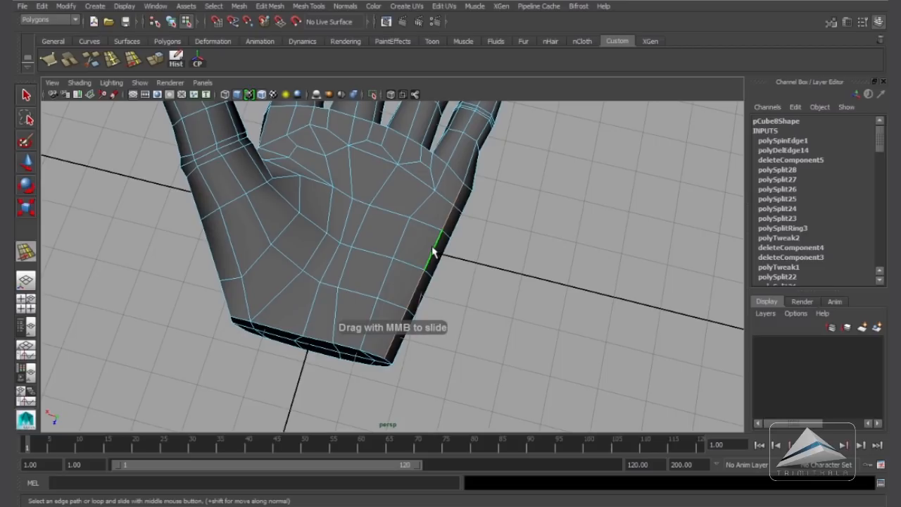
left_click_drag(434, 241, 431, 331, "alt")
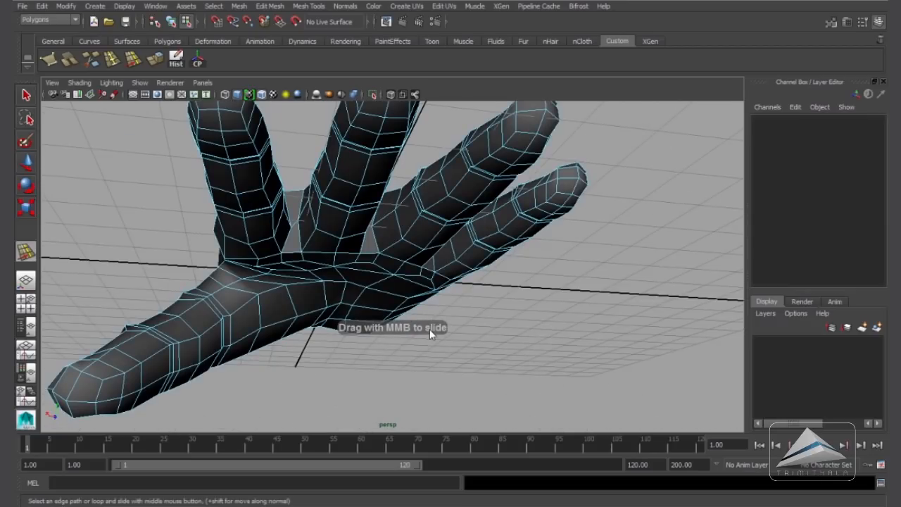
Step: Move the web edges between the fingers along the hand's length, on the back of the hand and on the palm
left_click_drag(421, 237, 368, 215, "alt")
left_click(326, 274)
left_click(30, 166)
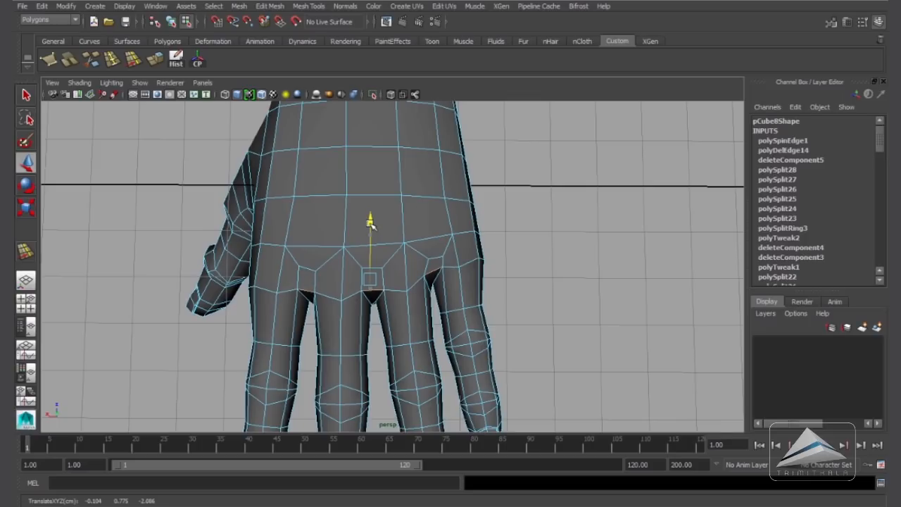
left_click_drag(396, 284, 521, 184, "alt")
right_click_drag(433, 224, 514, 246, "alt")
left_click(278, 197)
left_click(374, 212, "shift")
left_click(447, 245, "shift")
left_click_drag(455, 268, 358, 283, "alt")
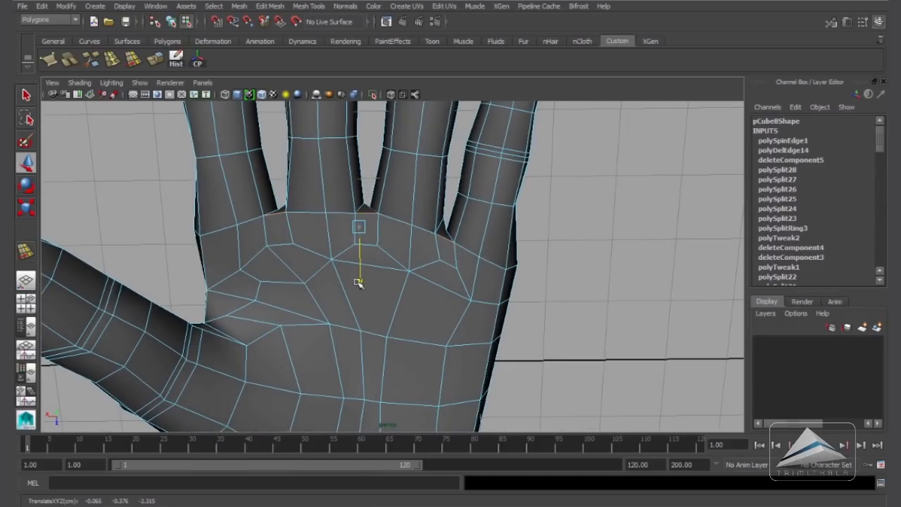
Step: Select the palm edge row running across the base of all four fingers and reposition it with the Move tool
left_click(220, 229)
left_click(250, 221, "shift")
left_click(280, 215, "shift")
left_click(311, 214, "shift")
left_click(371, 214, "shift")
left_click(406, 223, "shift")
left_click(448, 240, "shift")
left_click(464, 250, "shift")
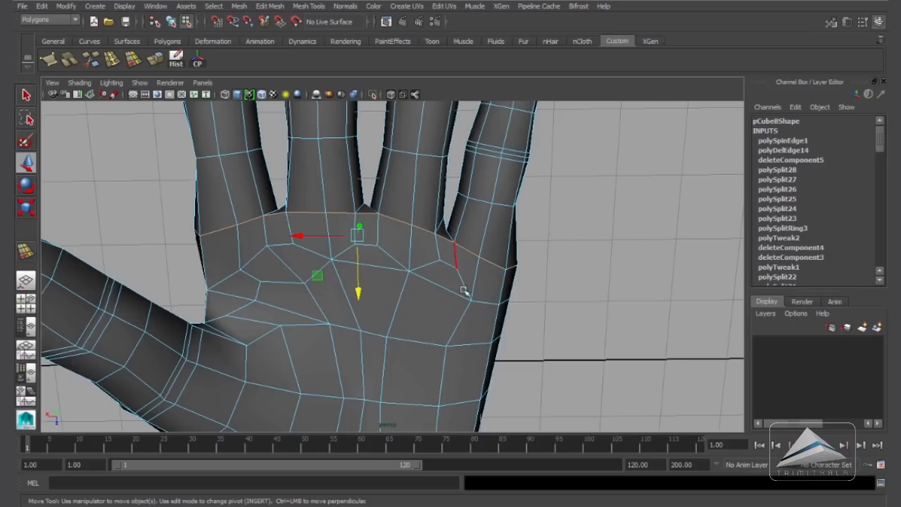
left_click(496, 316, "shift")
left_click(492, 263, "shift")
left_click_drag(493, 262, 304, 166, "alt")
left_click_drag(276, 107, 353, 352, "alt")
left_click_drag(244, 251, 412, 326, "alt")
left_click(603, 253)
left_click_drag(603, 253, 431, 242, "alt")
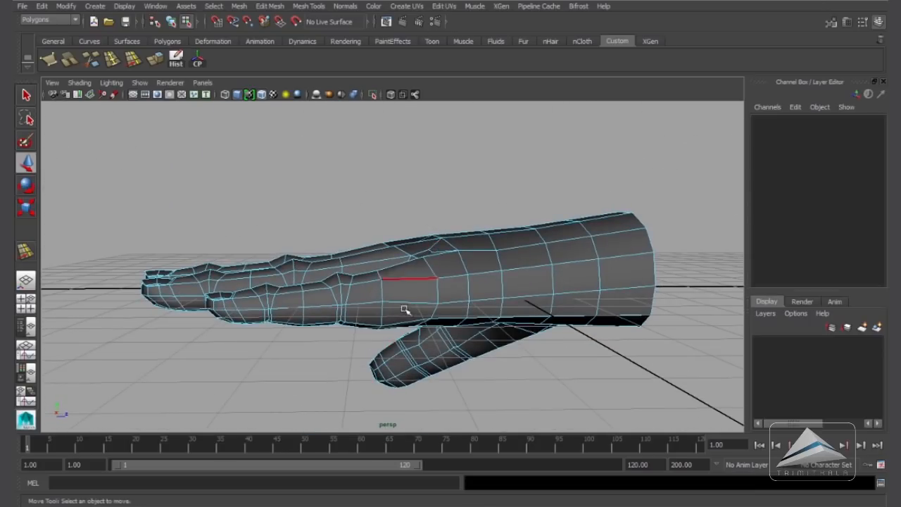
Step: Select the row of knuckle vertices on the back of the hand and adjust their height and position along the hand
left_click_drag(386, 369, 468, 312, "alt")
right_click(467, 238)
right_click_drag(467, 237, 521, 222)
left_click_drag(460, 235, 449, 321, "alt")
scroll(399, 281, "up", 3)
right_click(314, 306)
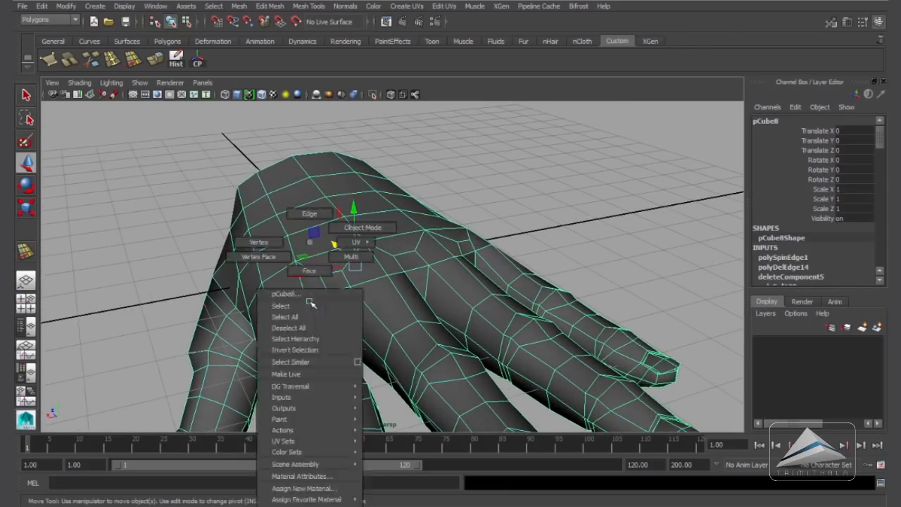
left_click(298, 280)
left_click(305, 291)
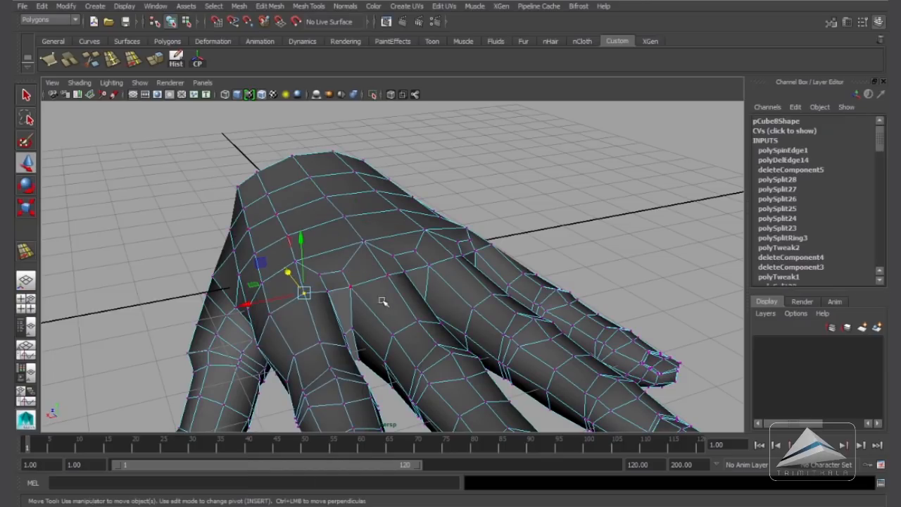
left_click_drag(461, 262, 495, 281, "alt")
left_click_drag(397, 341, 507, 307, "alt")
left_click_drag(409, 209, 287, 266)
left_click(305, 264)
left_click(426, 219, "shift")
mouse_move(403, 222)
left_mouse_down("alt")
mouse_move(408, 227)
mouse_move(401, 221)
left_mouse_up("alt")
left_click_drag(398, 186, 402, 188)
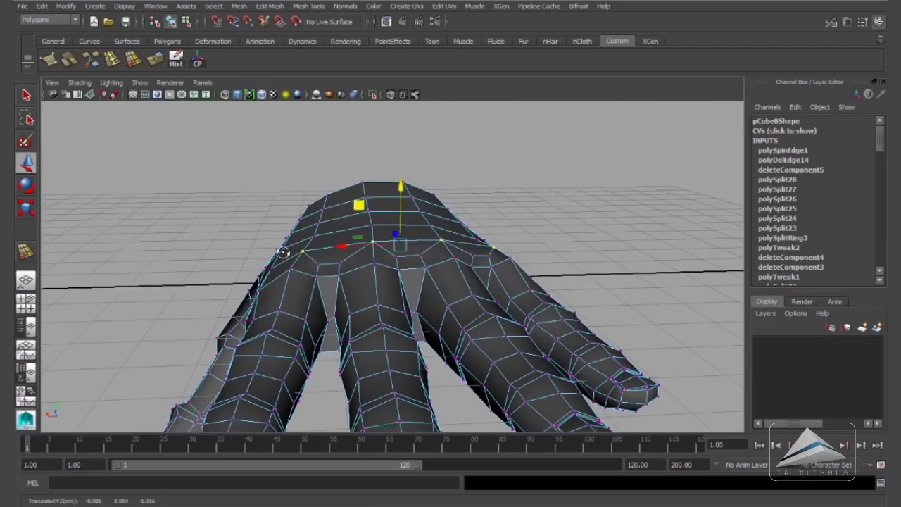
left_click_drag(282, 252, 406, 233, "alt")
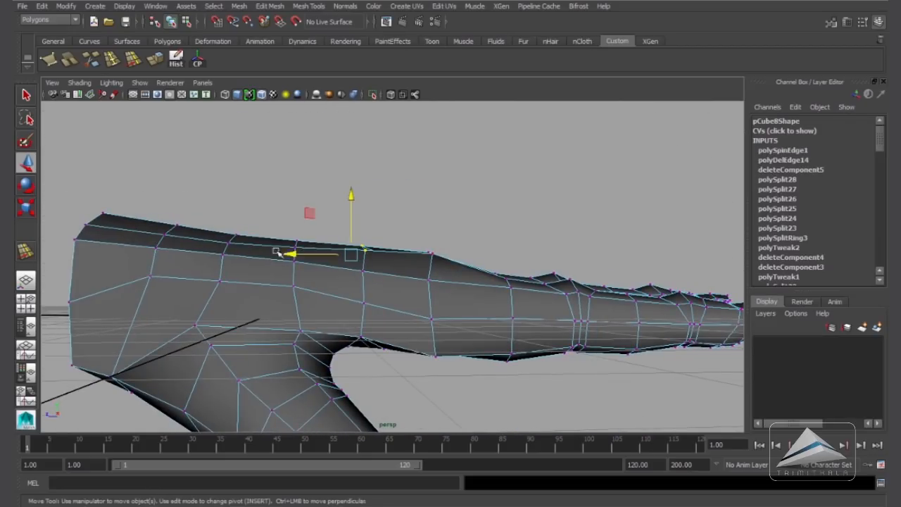
left_click_drag(188, 242, 501, 261, "alt")
Step: Examine the whole hand in object mode from several sides, including in smooth preview
right_click_drag(501, 261, 539, 241)
left_click_drag(539, 241, 498, 322, "alt")
right_click_drag(497, 322, 553, 338, "alt")
left_click_drag(504, 324, 535, 301, "alt")
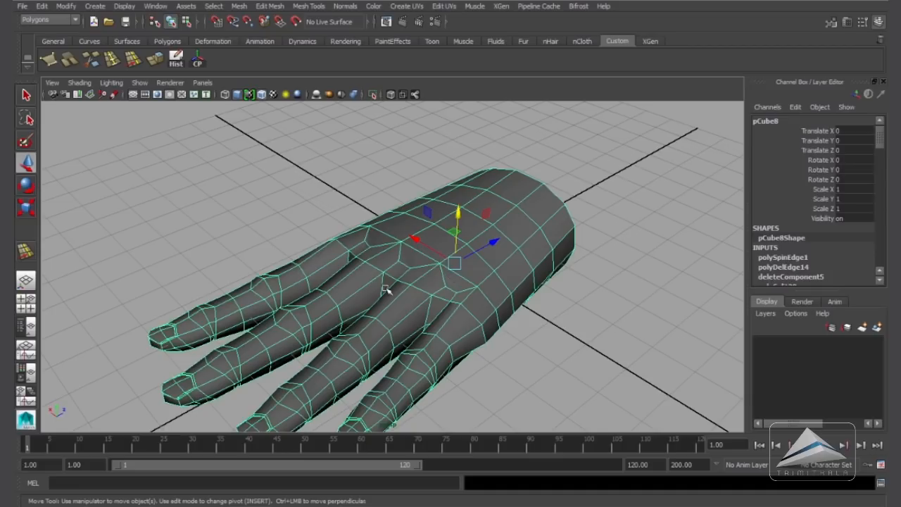
scroll(387, 289, "down", 5)
left_click_drag(473, 300, 398, 217, "alt")
right_click(372, 236)
left_click(486, 270)
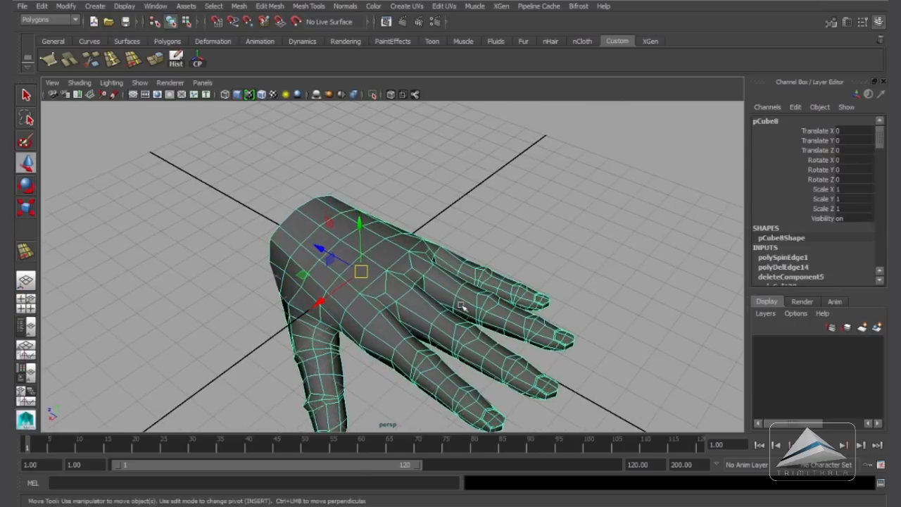
middle_click_drag(460, 305, 450, 259, "alt")
left_click_drag(449, 258, 455, 259, "alt")
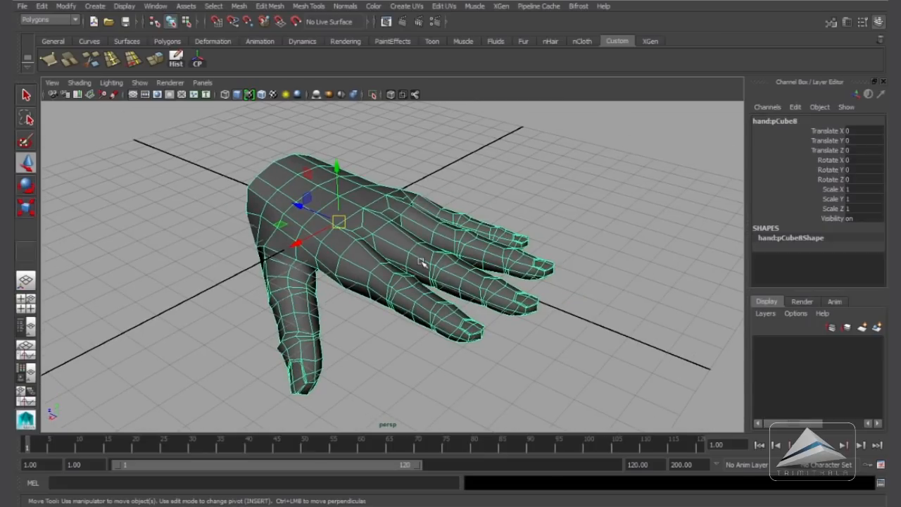
key("3")
left_click(546, 313)
Step: Split the polygons across the palm side of the index finger's base, just above the palm edge row
left_click_drag(549, 310, 464, 218, "alt")
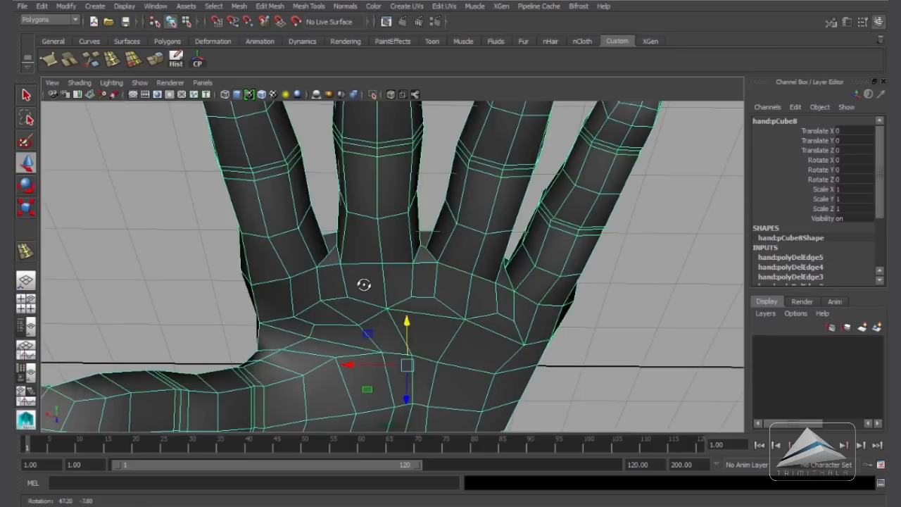
left_click_drag(368, 288, 388, 284, "alt")
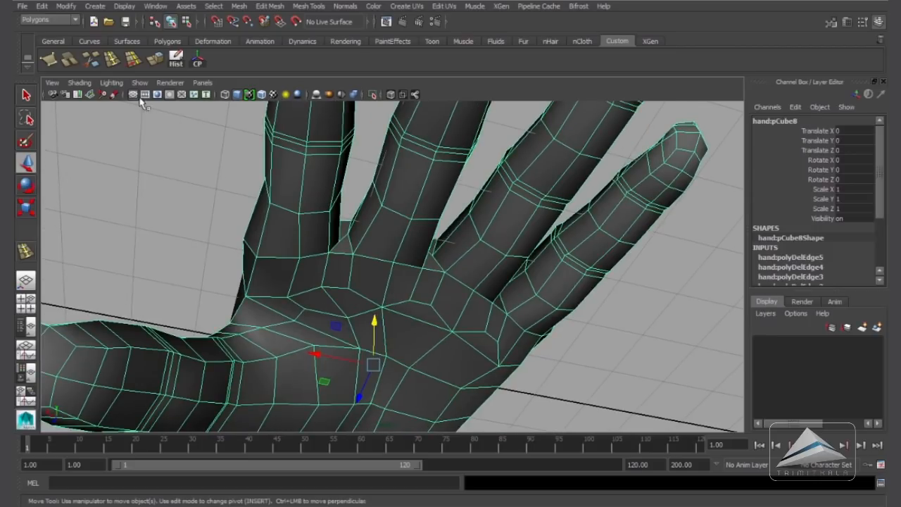
left_click(90, 59)
left_click_drag(167, 145, 260, 227, "alt")
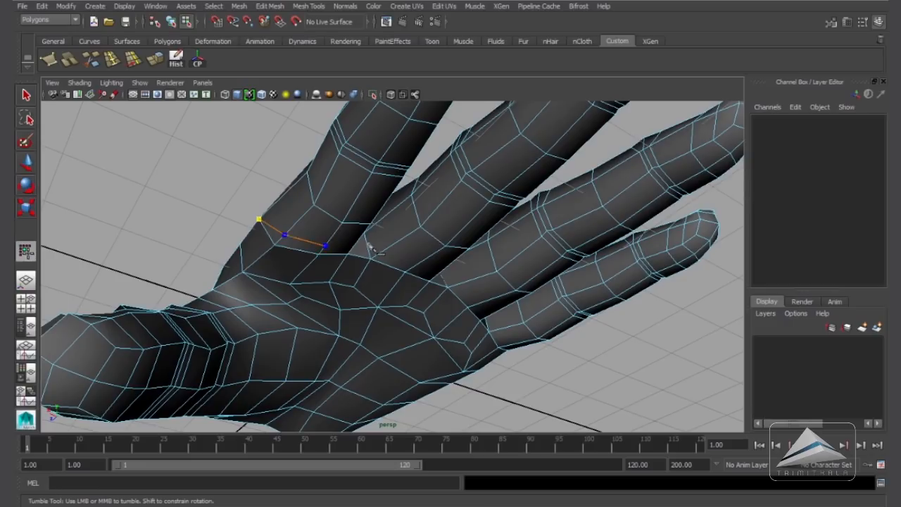
left_click_drag(371, 250, 291, 256, "alt")
left_click_drag(301, 290, 339, 278, "alt")
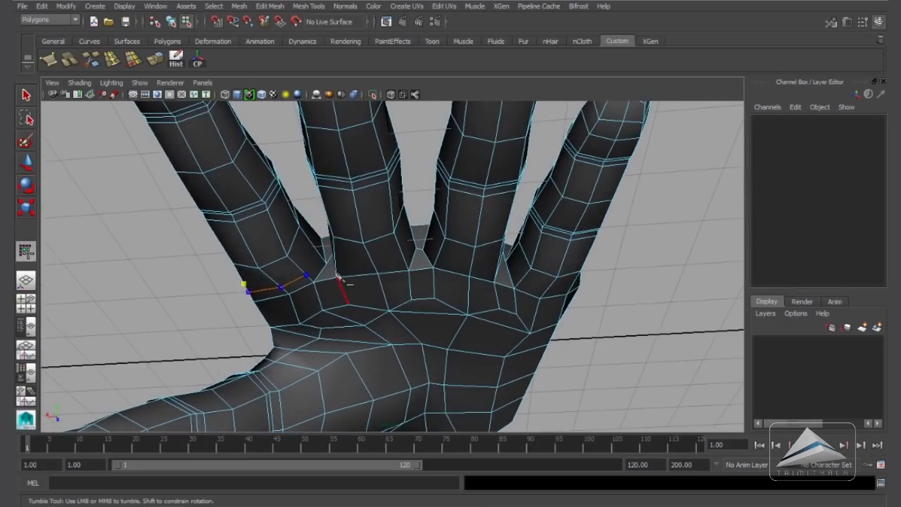
key("Return")
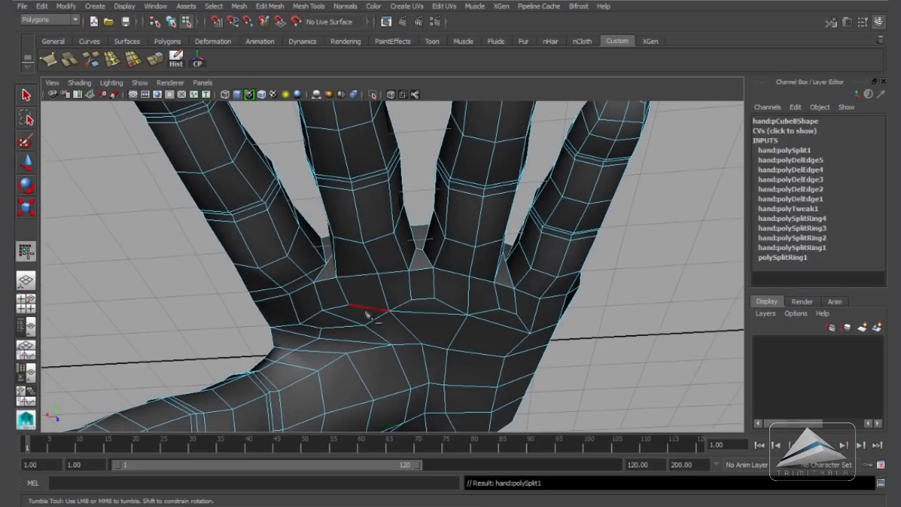
Step: Insert an edge loop into the narrow strip across the base of the index finger on the palm side
left_click(110, 62)
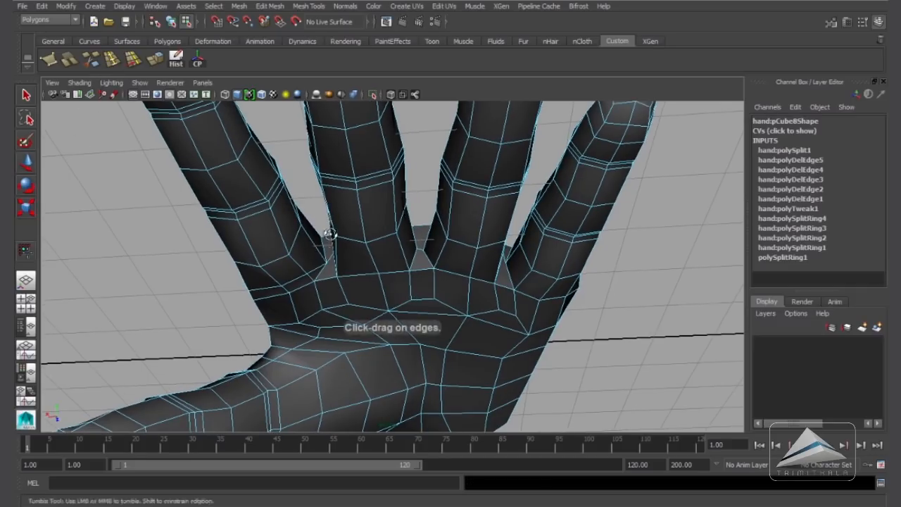
left_click_drag(329, 235, 339, 219, "alt")
left_click_drag(311, 254, 252, 277, "alt")
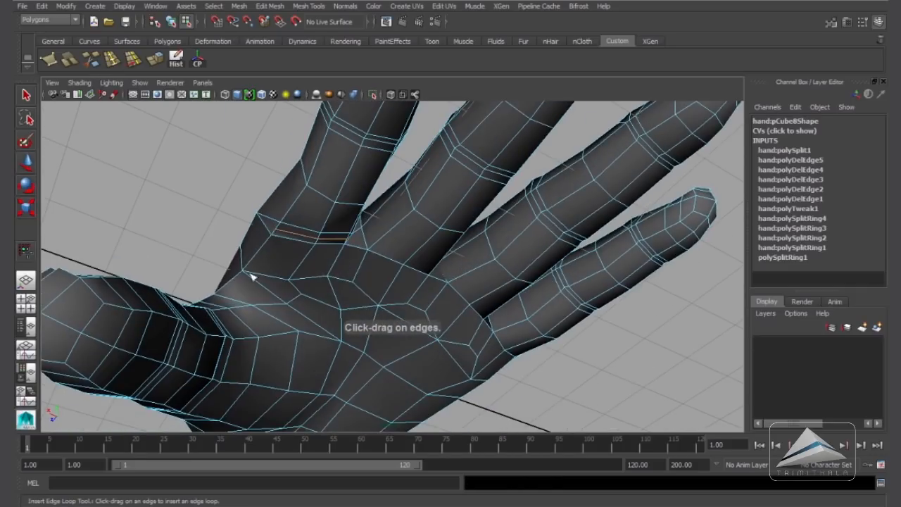
key("w")
Step: Preview the hand smoothed to examine the index finger base, and return to the unsmoothed display
mouse_move(352, 215)
left_mouse_down("alt")
mouse_move(365, 221)
mouse_move(354, 201)
left_mouse_up("alt")
right_click_drag(380, 241, 444, 204)
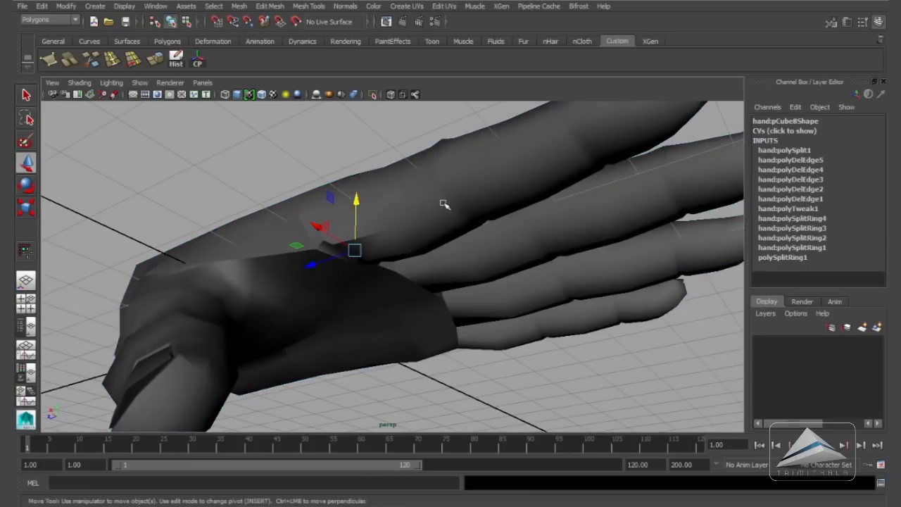
key("3")
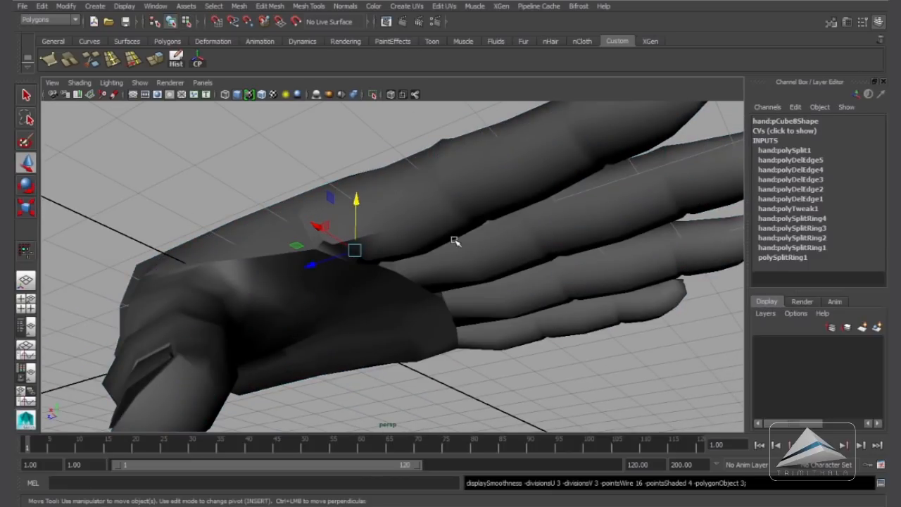
right_click_drag(454, 239, 352, 217, "alt")
left_click_drag(249, 246, 346, 229, "alt")
key("1")
right_click_drag(345, 229, 284, 228, "alt")
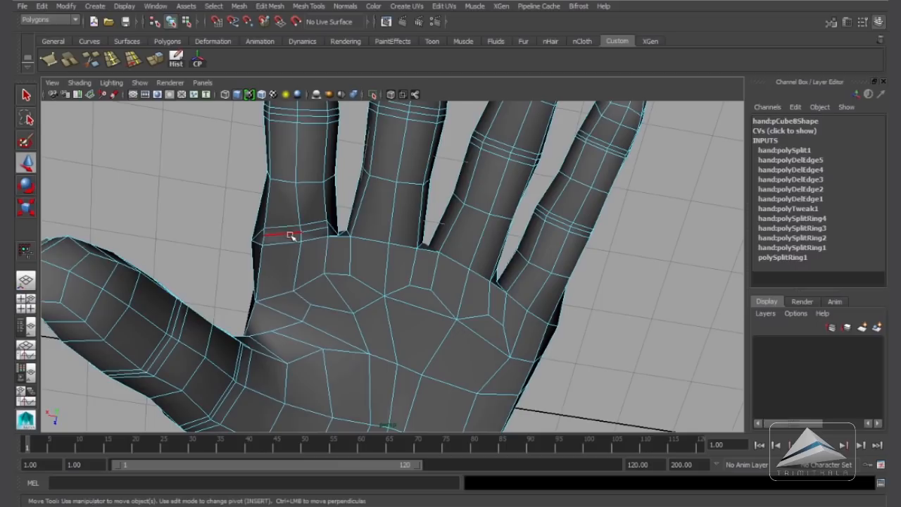
Step: Select the middle edges of the new strip at the index finger's base and move them to shape the crease
key("r")
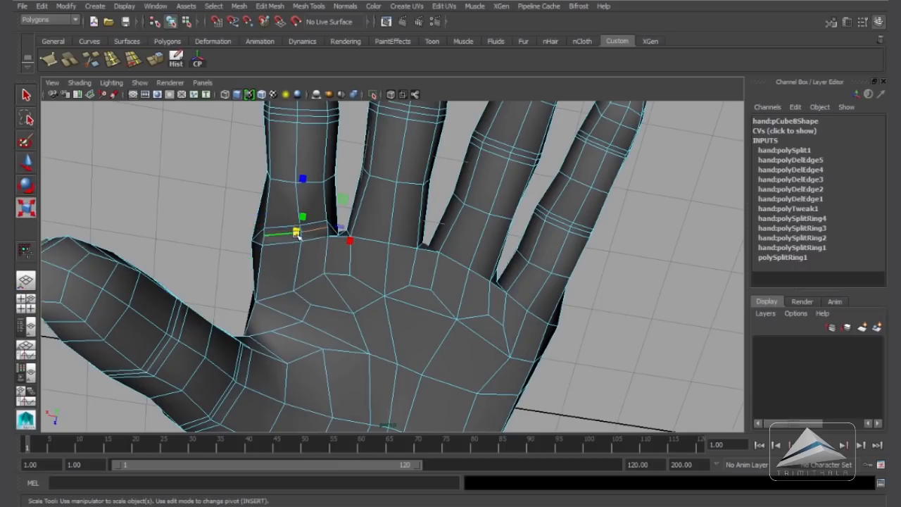
left_click_drag(294, 234, 152, 252, "alt")
left_click(28, 163)
left_click_drag(380, 232, 400, 278, "alt")
left_click_drag(428, 231, 318, 217)
right_click(322, 171)
Step: Examine the index finger crease and the finger bases in smooth preview, and switch back to the unsmoothed mesh
key("3")
left_click(582, 312)
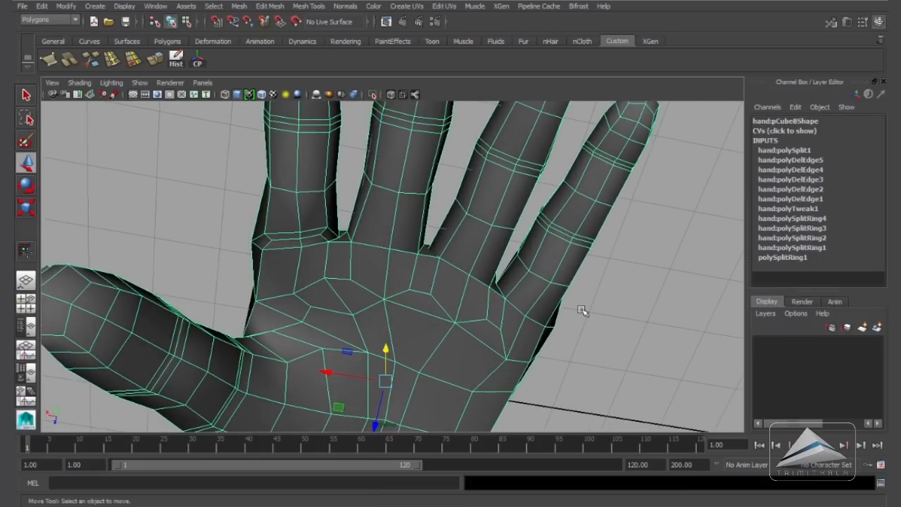
right_click_drag(549, 303, 410, 263, "alt")
left_click_drag(411, 263, 376, 247, "alt")
left_click(533, 286)
right_click_drag(376, 247, 483, 271, "alt")
key("1")
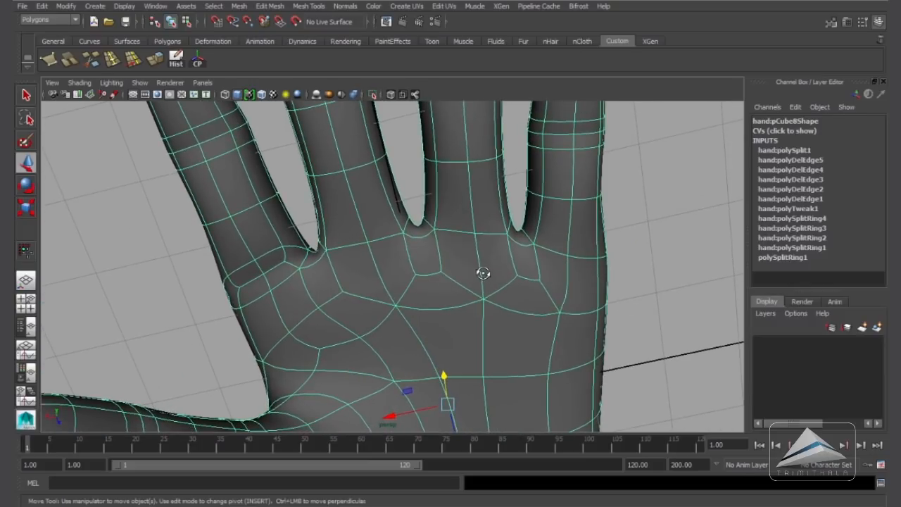
Step: Split the polygons across the palm side of the middle, ring and little finger bases
left_click_drag(430, 249, 338, 239, "alt")
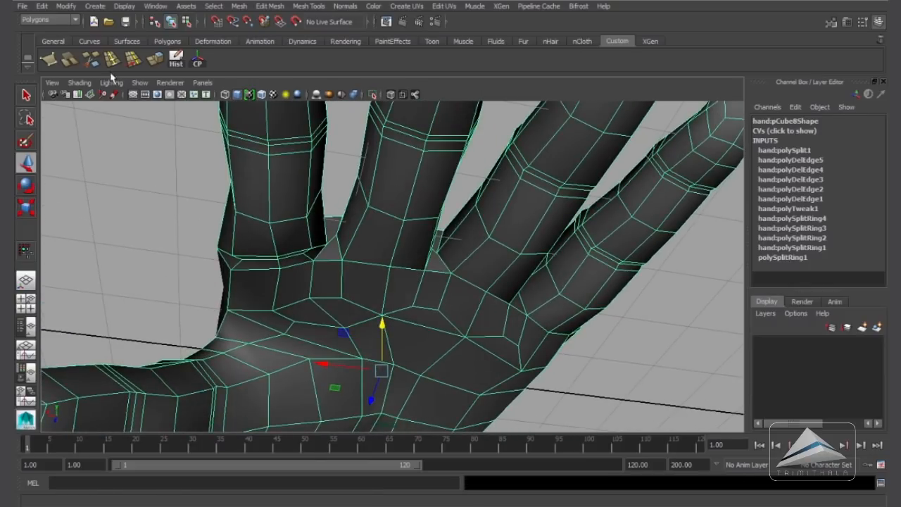
left_click(94, 66)
left_click_drag(396, 253, 379, 269, "alt")
left_click_drag(416, 242, 484, 271, "alt")
left_click(489, 182)
key("Return")
left_click(540, 308)
left_click_drag(540, 308, 538, 247, "alt")
key("Return")
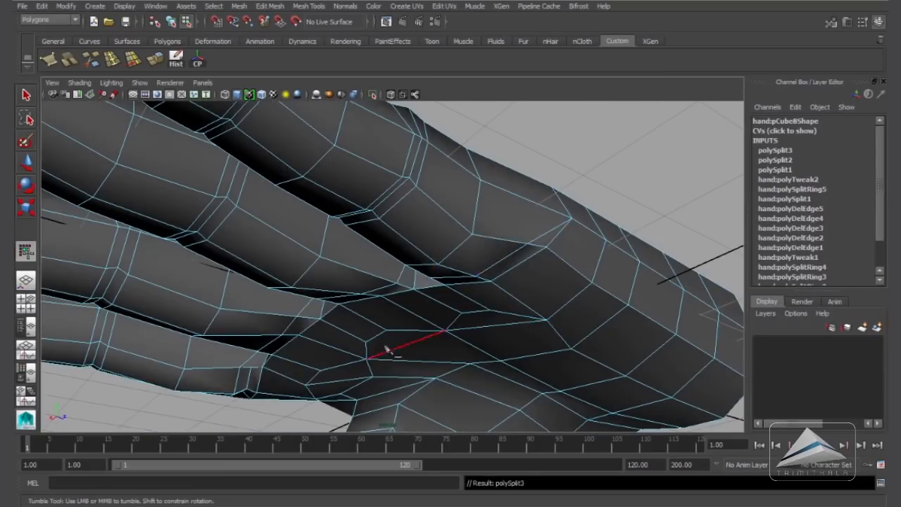
Step: Insert an edge loop into each new strip at the base of the middle, ring and little fingers
left_click_drag(387, 347, 380, 408, "alt")
left_click(112, 60)
left_click_drag(287, 227, 288, 233)
left_click(426, 237)
left_click(541, 281)
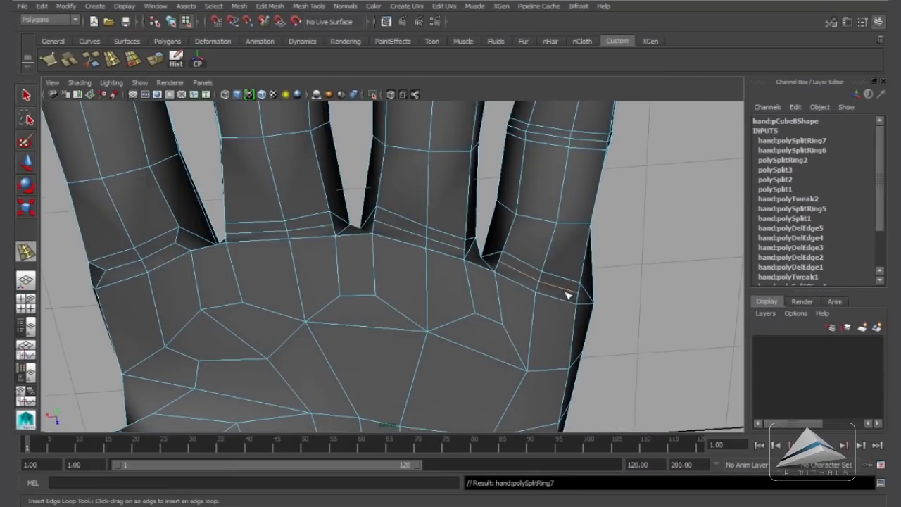
key("w")
Step: Examine the new loops at all four finger bases in smooth preview, and return to the unsmoothed mesh
left_click_drag(350, 235, 296, 185, "alt")
key("F8")
key("3")
left_click(599, 324)
right_click_drag(599, 324, 426, 292, "alt")
left_click_drag(427, 292, 565, 328, "alt")
right_click_drag(566, 328, 342, 280, "alt")
left_click_drag(342, 280, 426, 279, "alt")
left_click(426, 280)
right_click_drag(426, 280, 594, 302, "alt")
key("1")
Step: Move the middle crease-loop vertices at the palm-side bases of the middle, ring and little fingers vertically into the mesh
left_click_drag(358, 257, 457, 282, "alt")
right_click_drag(458, 282, 717, 310, "alt")
right_click_drag(322, 239, 281, 238)
left_click_drag(328, 266, 328, 267)
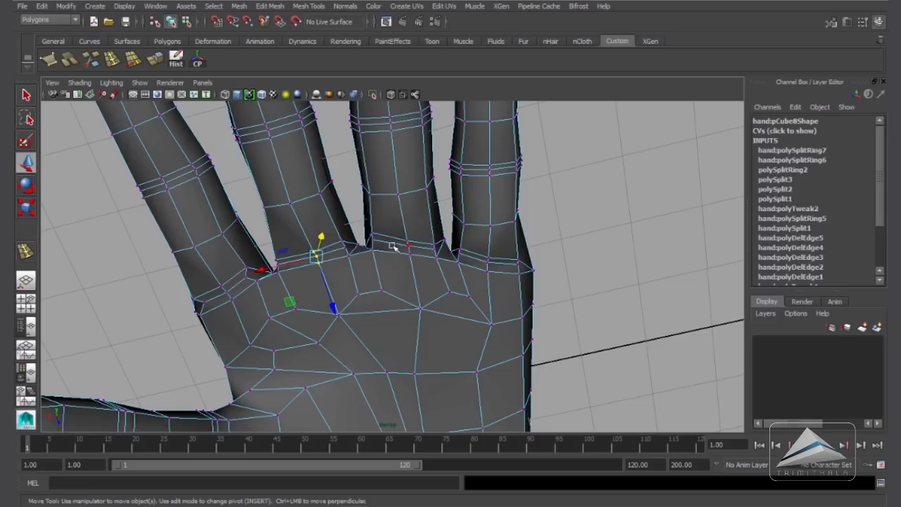
left_click_drag(504, 281, 409, 278, "alt")
left_click_drag(408, 245, 408, 245)
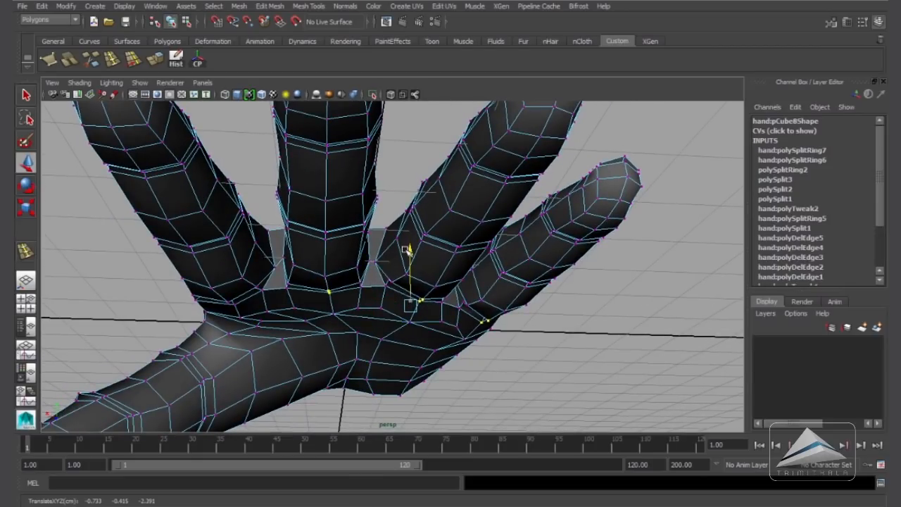
Step: Return the hand to object mode, display it in smooth preview and deselect it
left_click_drag(399, 264, 420, 185, "alt")
right_click_drag(437, 159, 473, 137)
left_click(441, 170)
scroll(571, 261, "down", 5)
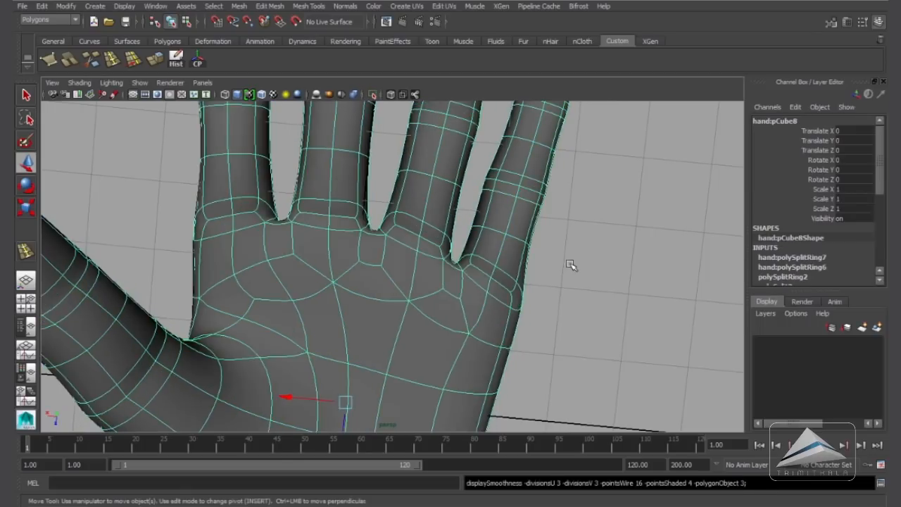
left_click(571, 261)
Step: Examine the whole smoothed hand from the palm side, the thumb side and the back
left_click_drag(415, 261, 421, 311, "alt")
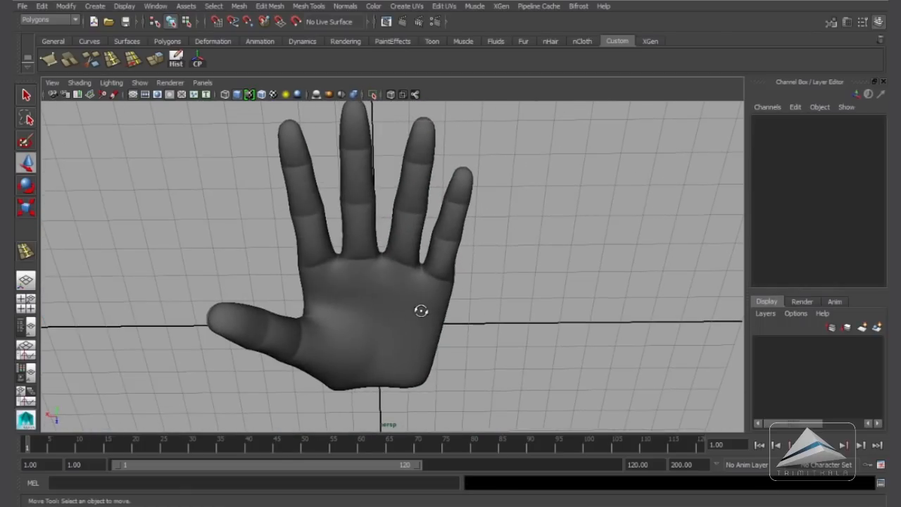
scroll(499, 306, "up", 3)
left_click_drag(499, 306, 576, 316, "alt")
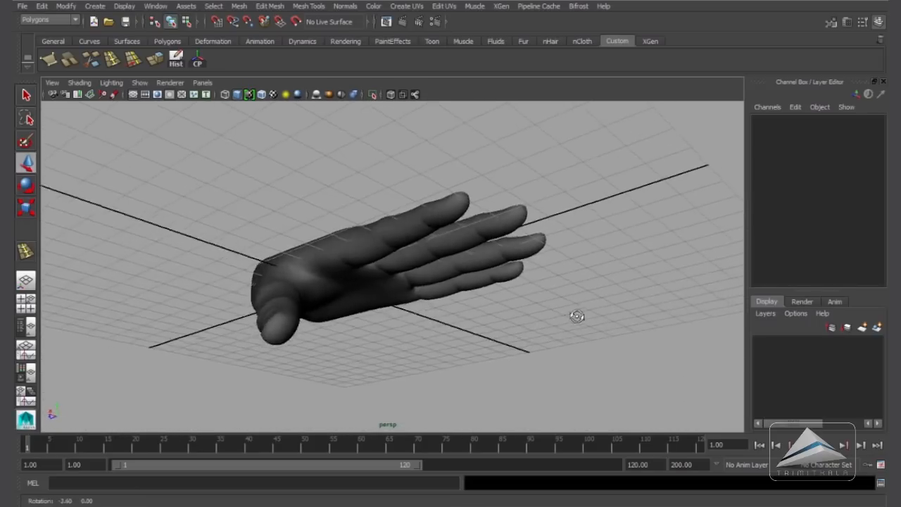
left_click_drag(535, 260, 534, 237, "alt")
left_click_drag(445, 238, 343, 310, "alt")
key("r")
left_click_drag(387, 211, 512, 264, "alt")
left_click_drag(483, 366, 593, 360, "alt")
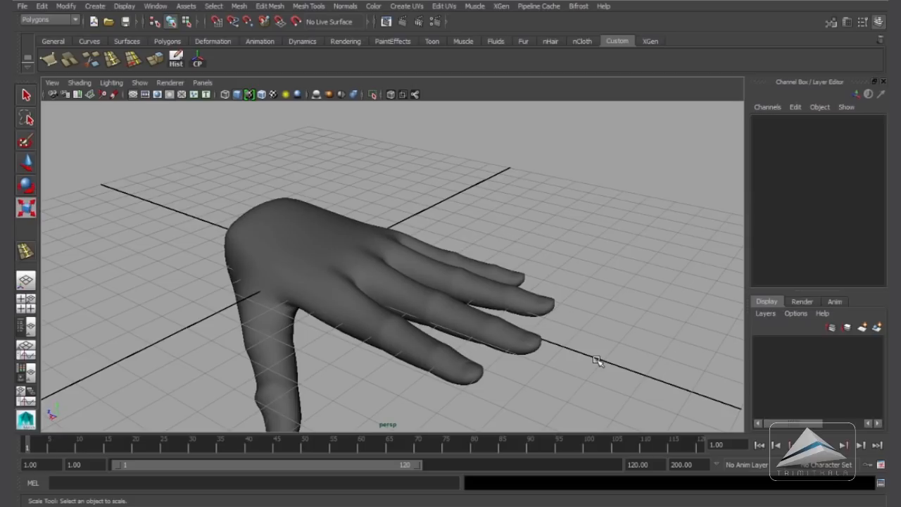
left_click_drag(597, 360, 448, 256, "alt")
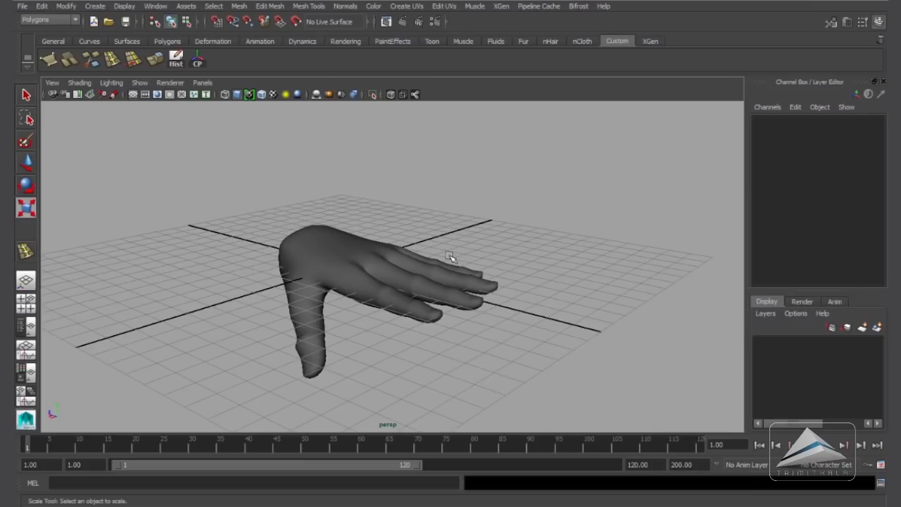